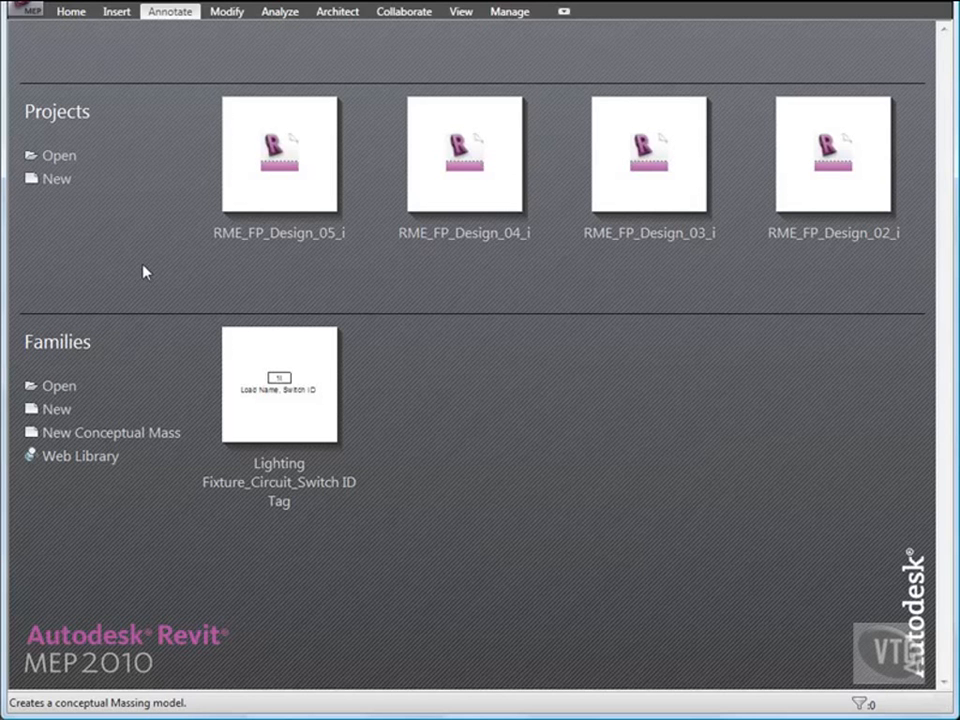
Open the project RME_Docs_Views_01_i from the 06_Construction Documentation folder of the Imperial training files.
left_click(26, 14)
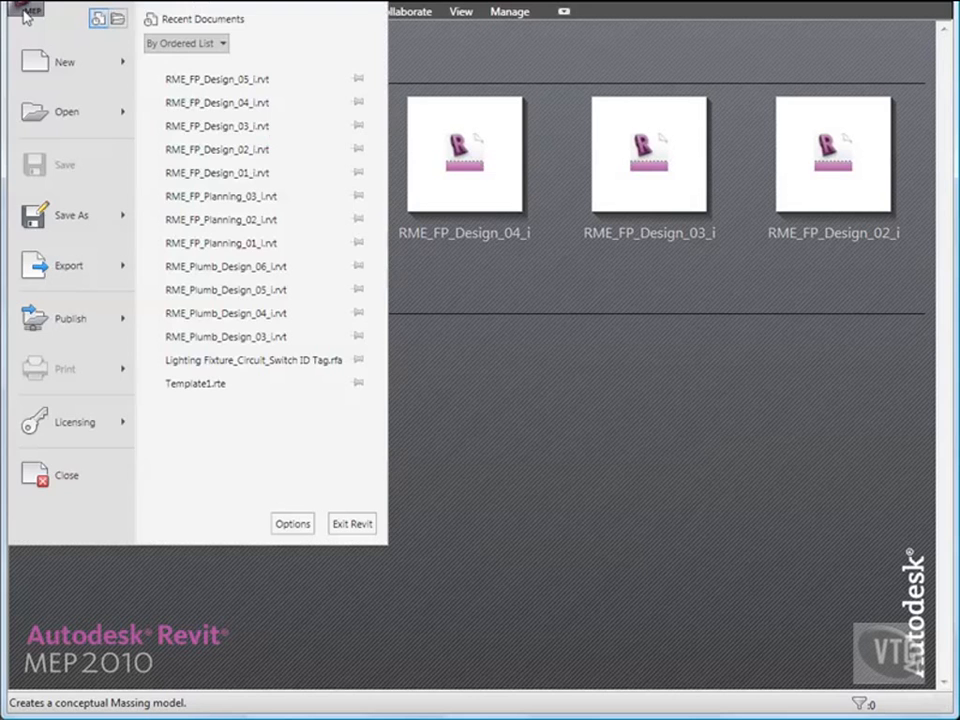
left_click(60, 113)
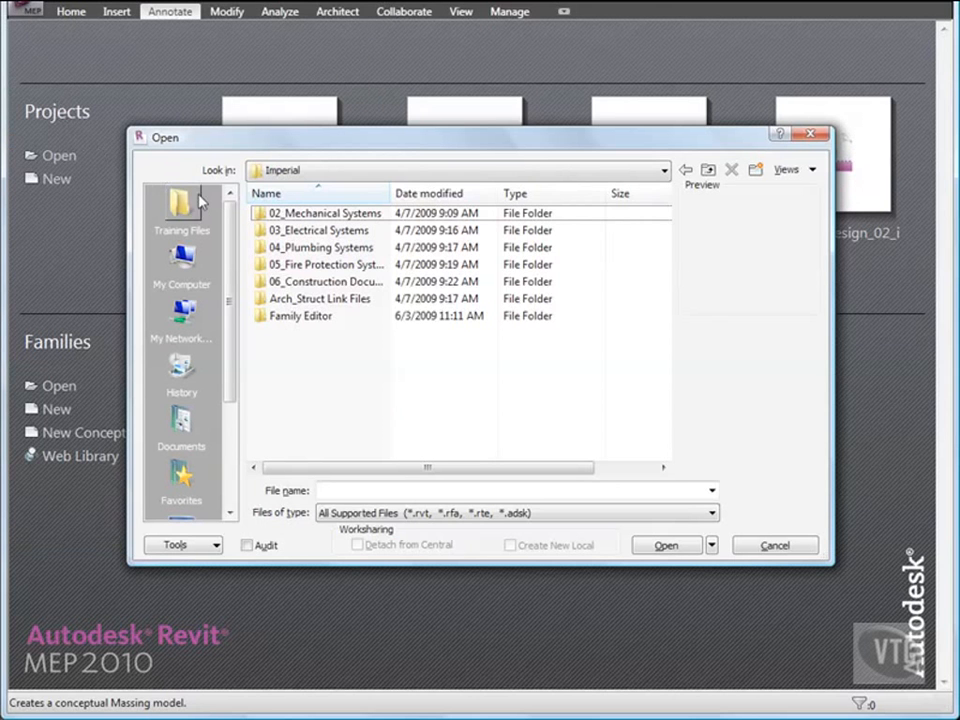
double_click(390, 193)
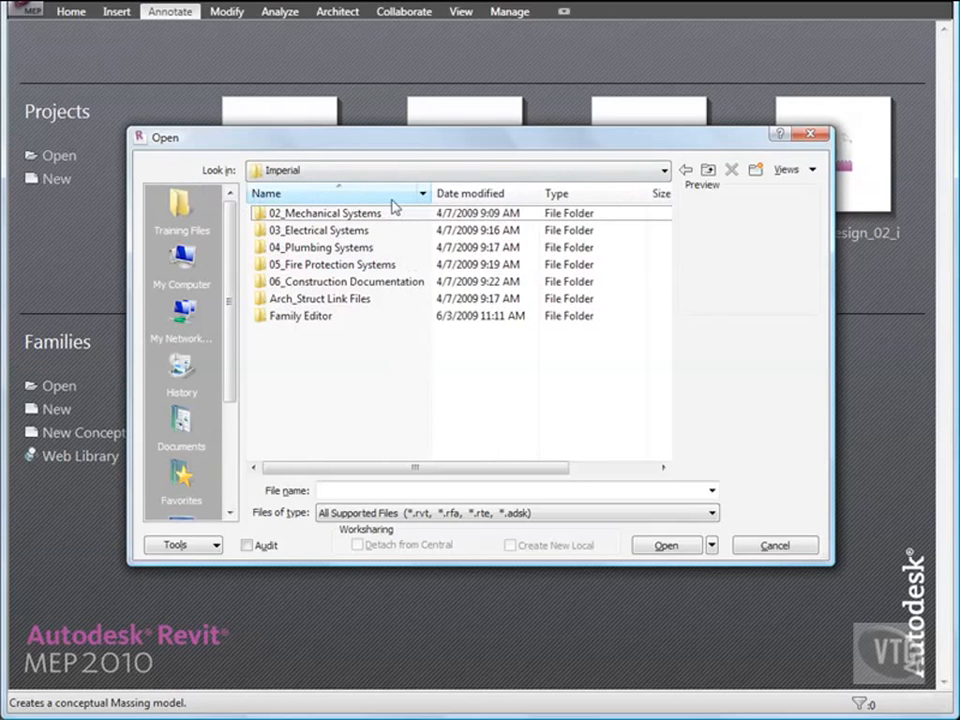
double_click(347, 282)
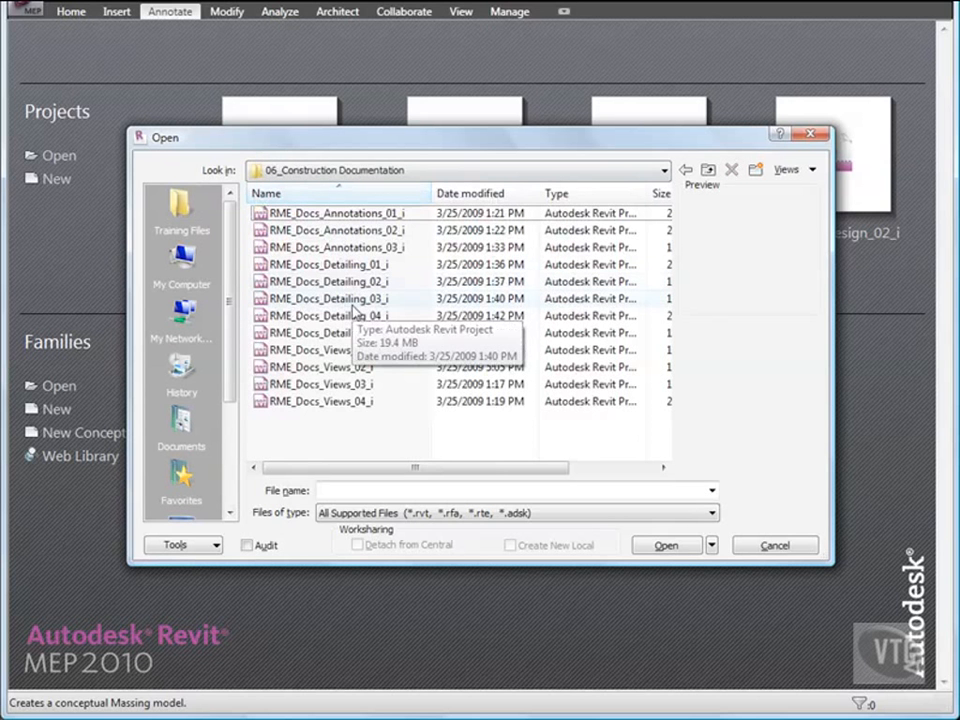
double_click(331, 349)
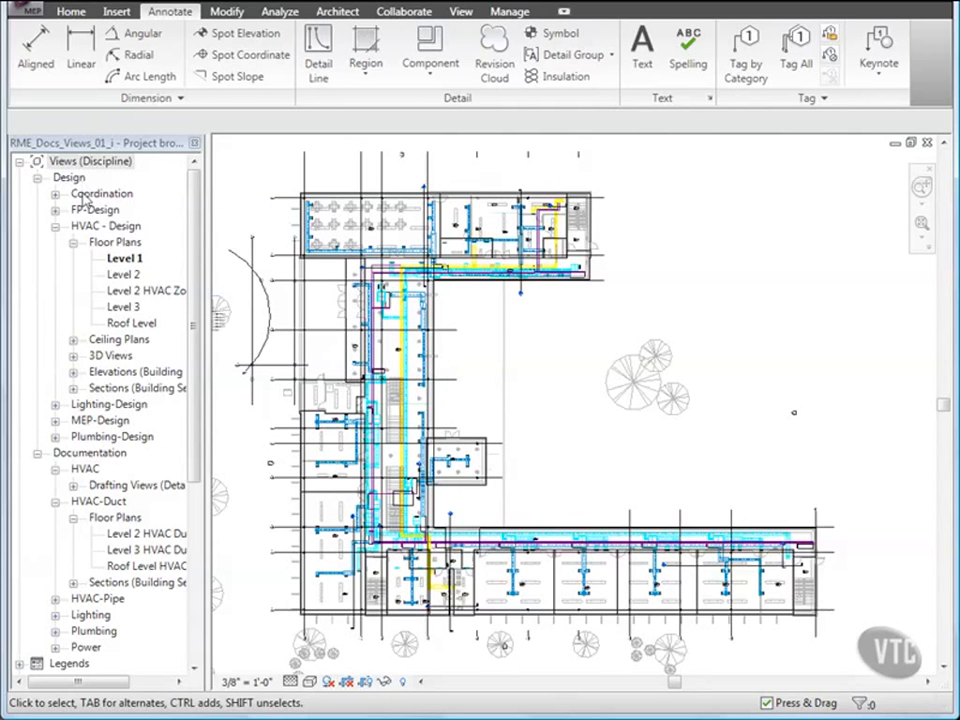
Duplicate the Level 1 floor plan view under HVAC - Design without its detailing.
right_click(121, 259)
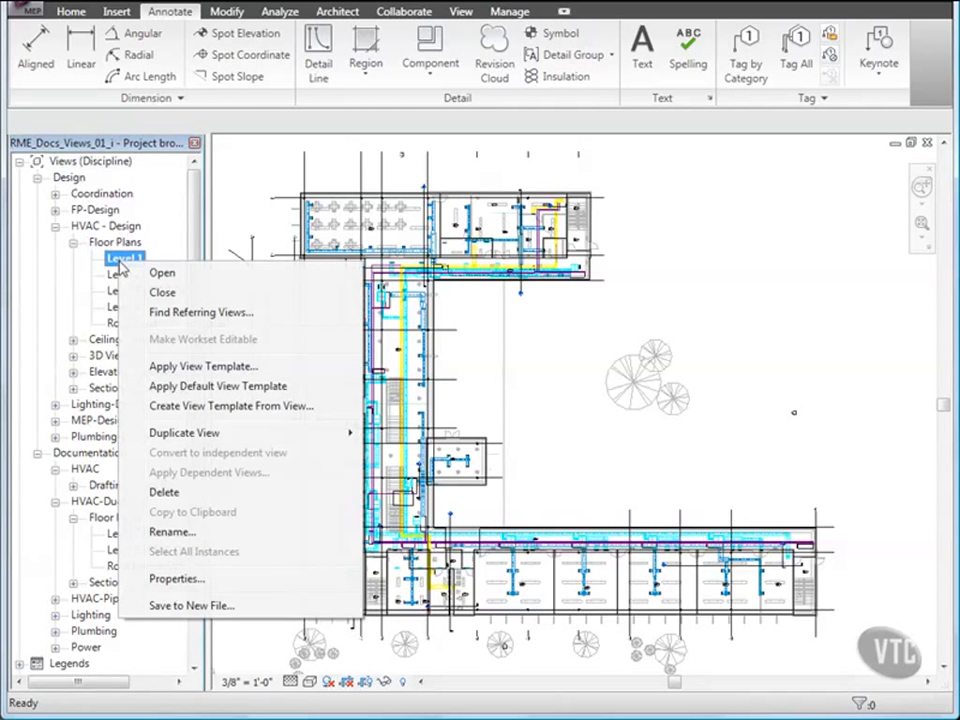
mouse_move(213, 433)
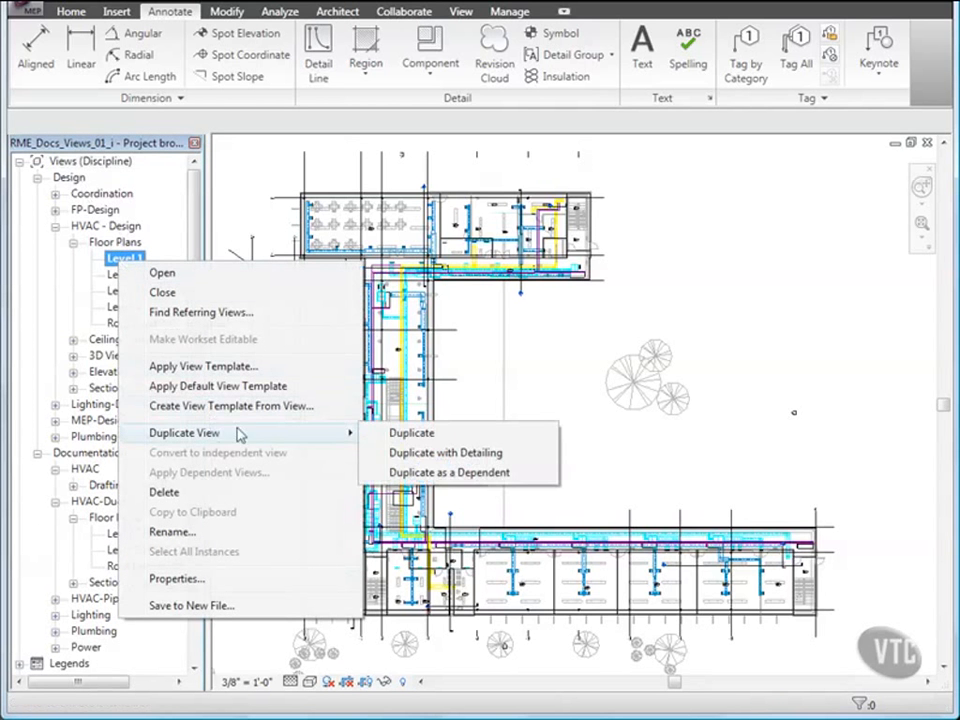
left_click(411, 436)
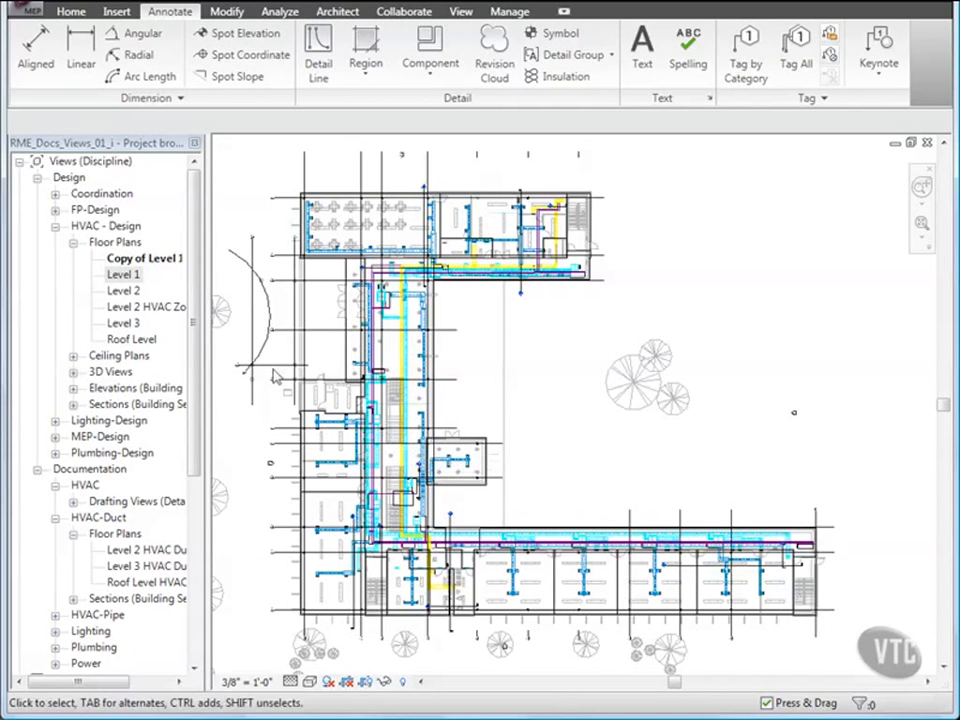
Rename the copied Level 1 floor plan view as Level 1 HVAC Duct Plan.
right_click(118, 262)
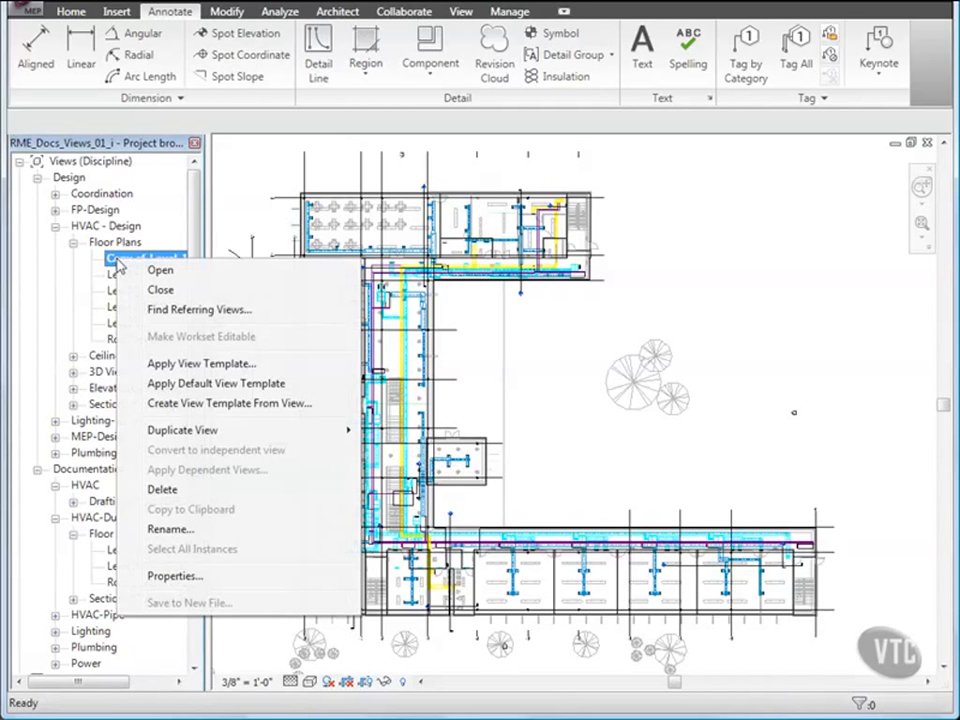
left_click(170, 529)
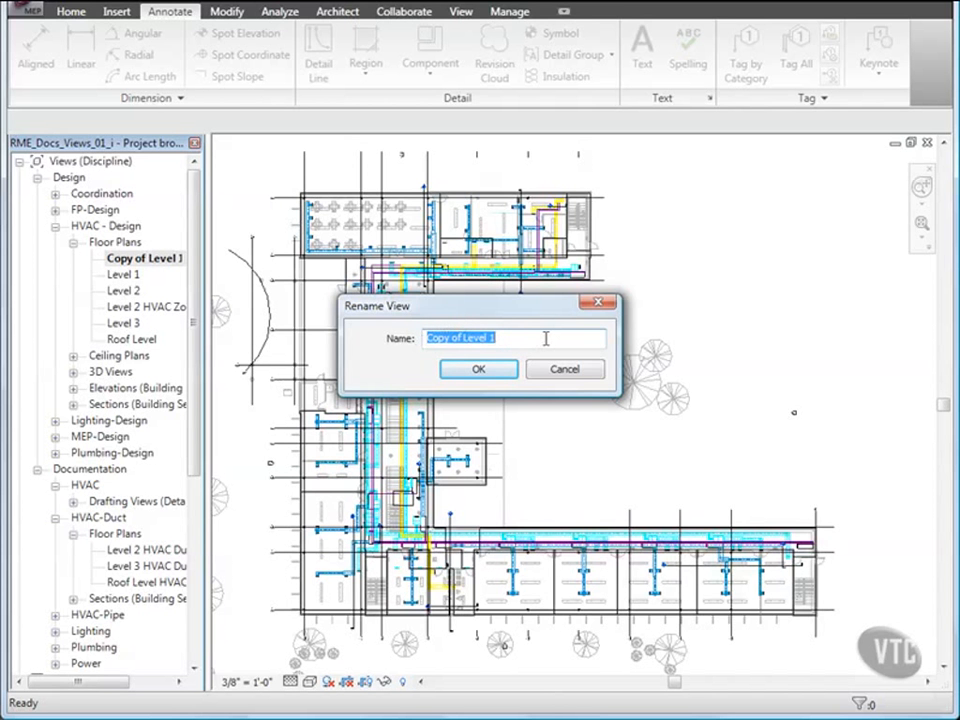
type("Level")
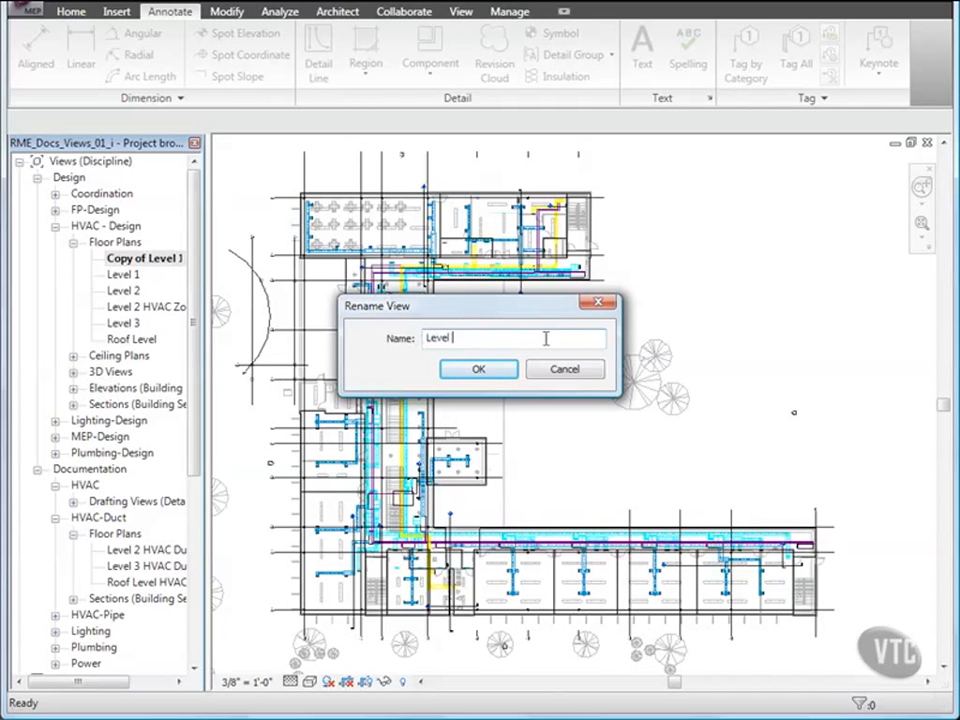
type(" 1 HVAC Duct Plan")
left_click(482, 370)
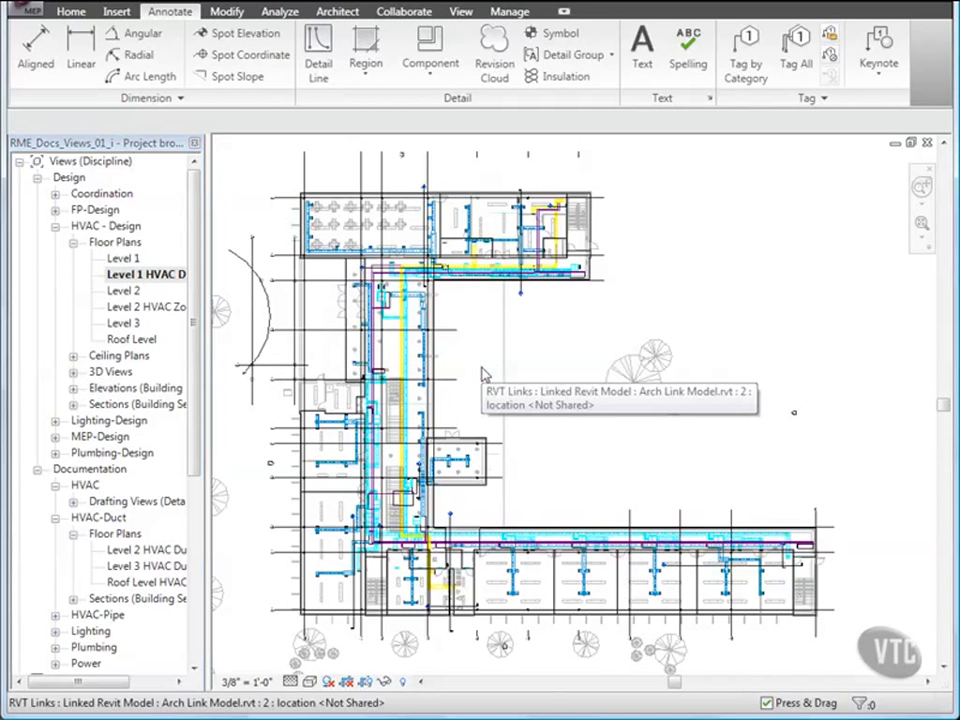
Set the Level 1 HVAC Duct Plan view's default view template to HVAC Duct Plan-Documentation in its instance properties.
left_click(145, 276)
right_click(145, 279)
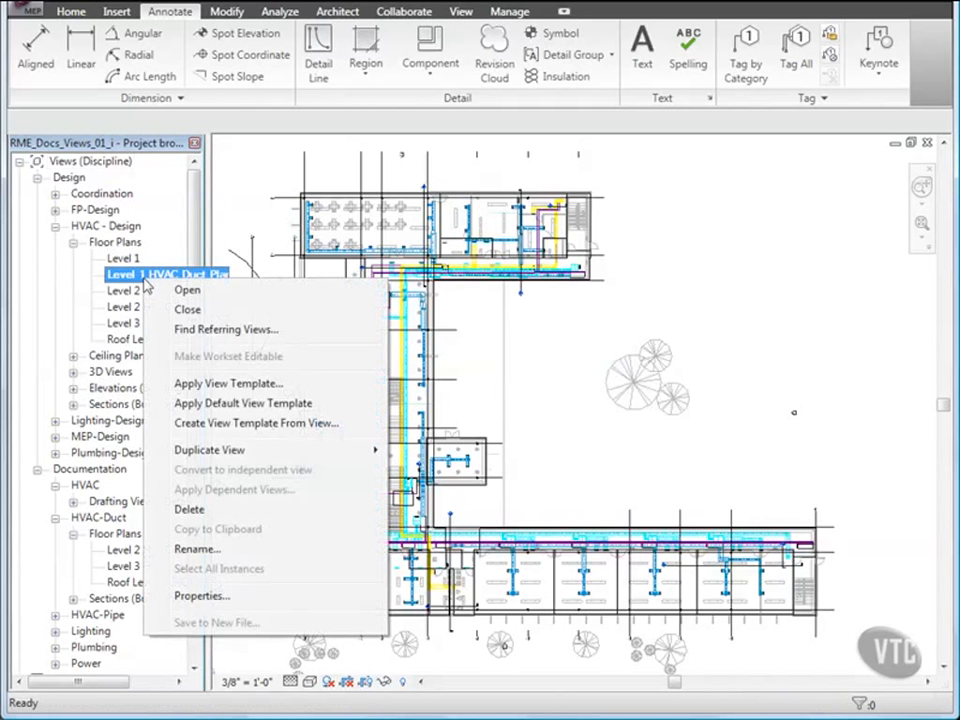
left_click(205, 596)
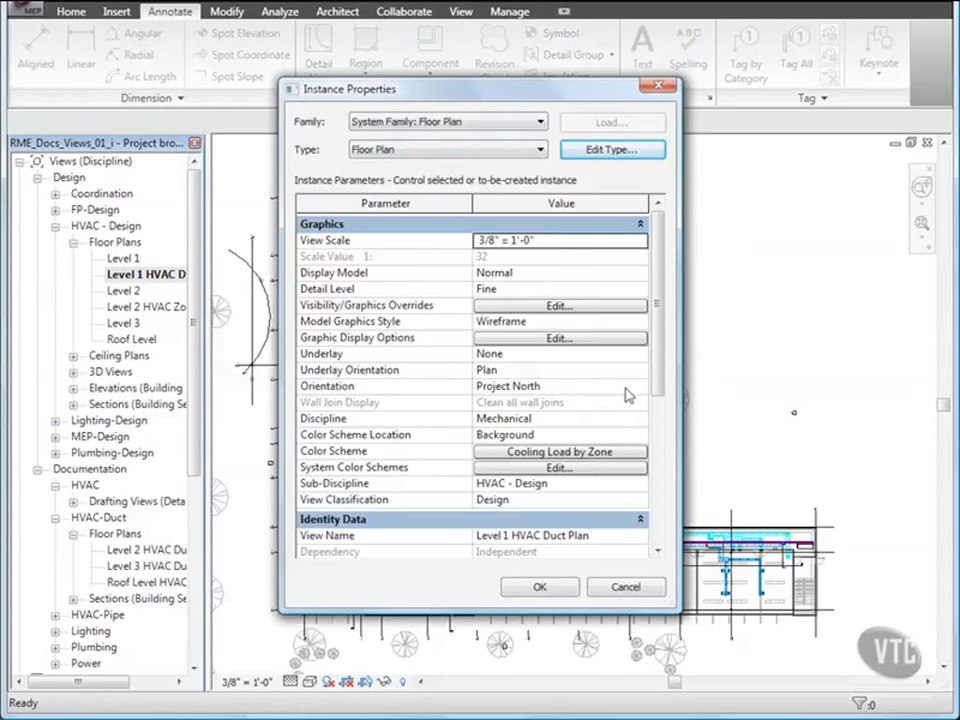
scroll(660, 350, "down", 1)
scroll(660, 350, "down", 4)
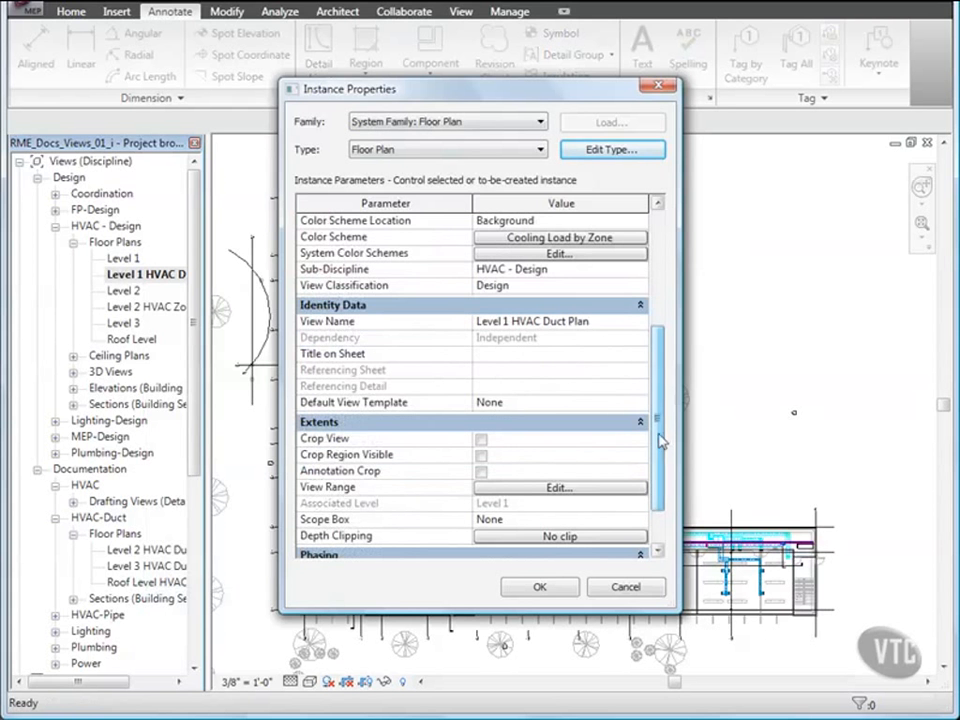
left_click(522, 402)
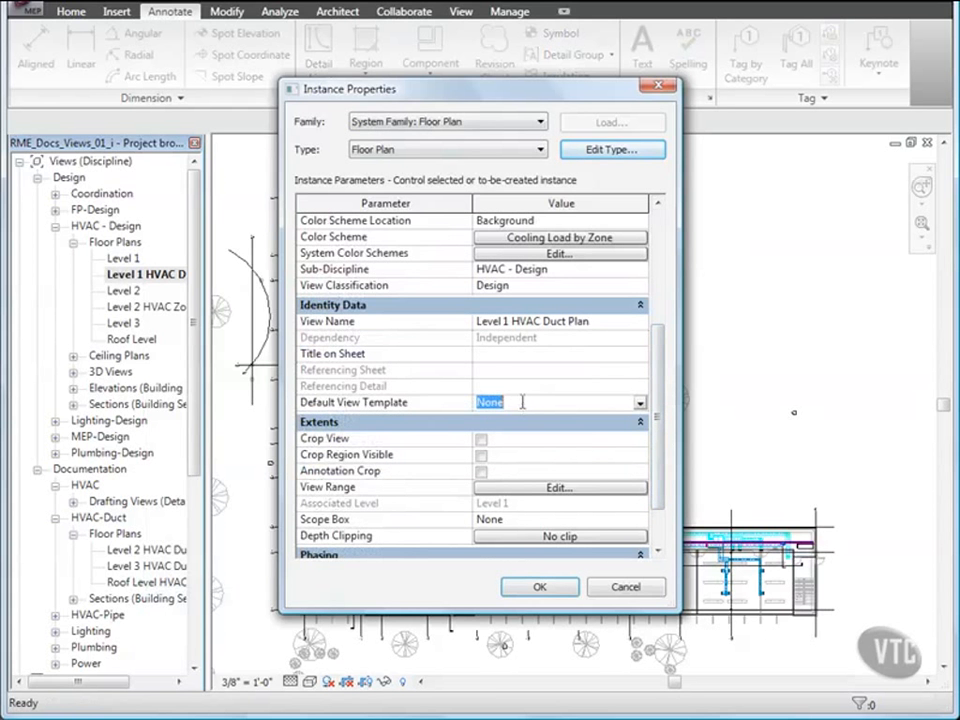
left_click(639, 402)
left_click_drag(655, 441, 657, 458)
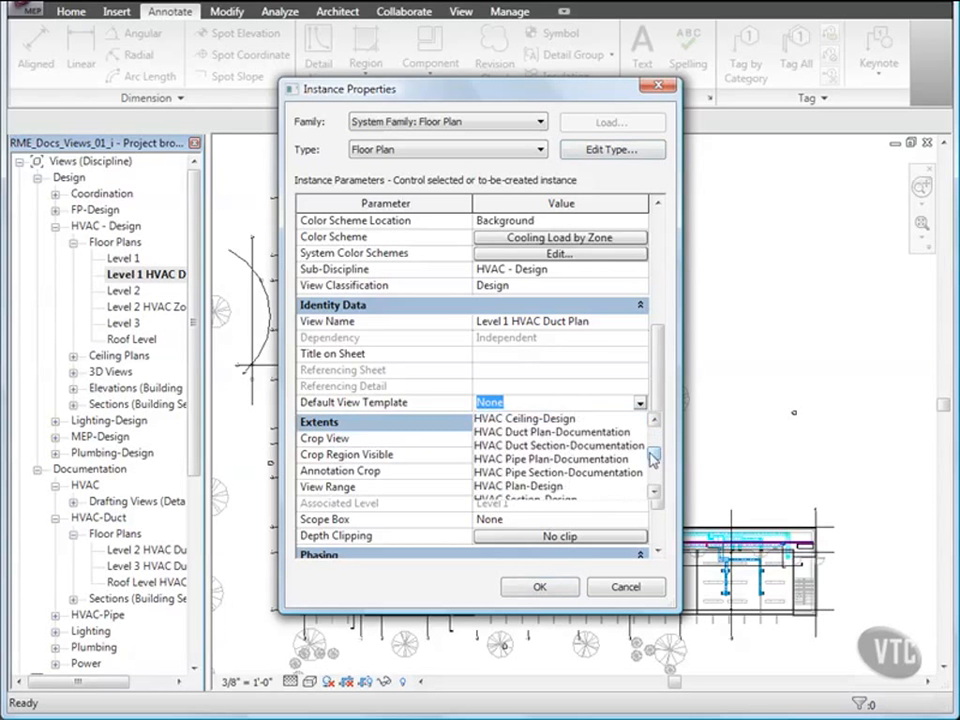
left_click(530, 432)
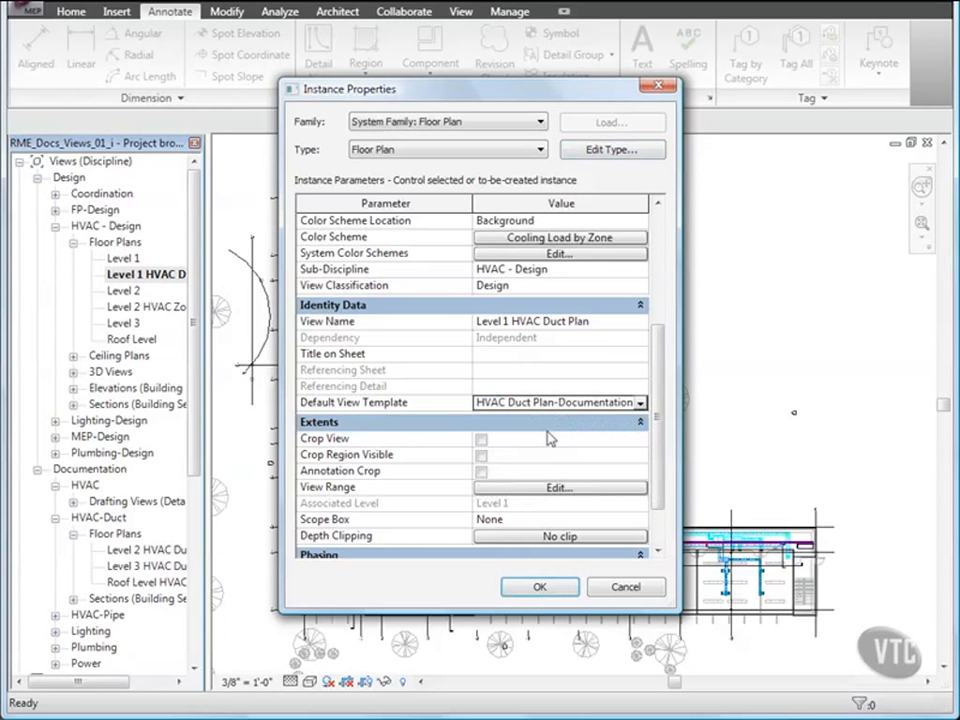
left_click(540, 587)
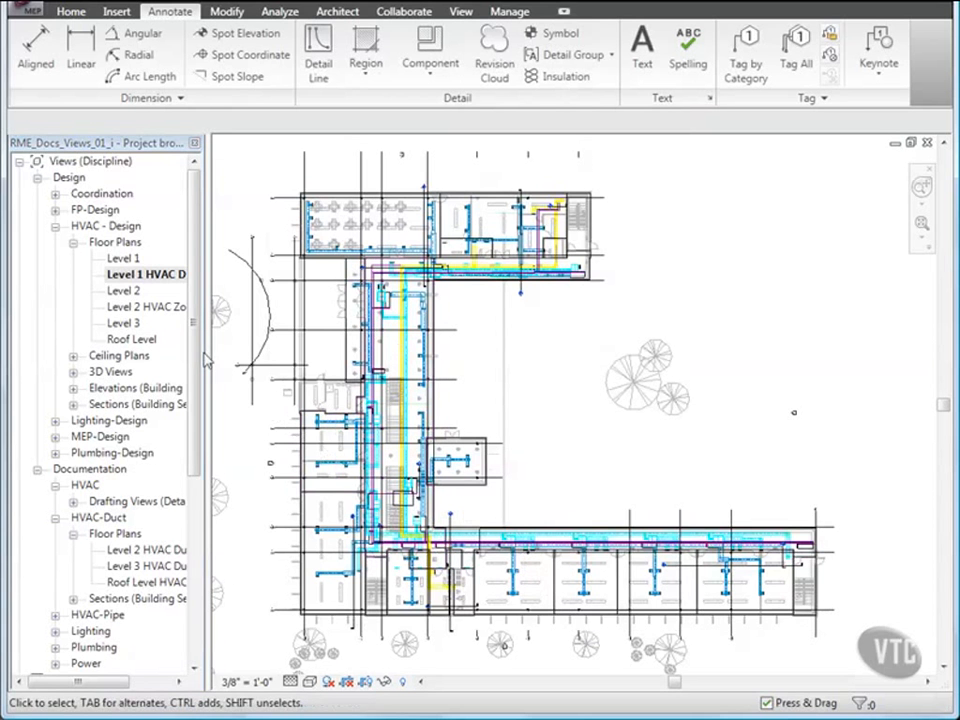
Apply the default view template to the Level 1 HVAC Duct Plan view and select it under the HVAC-Duct documentation floor plans.
left_click(140, 274)
right_click(145, 278)
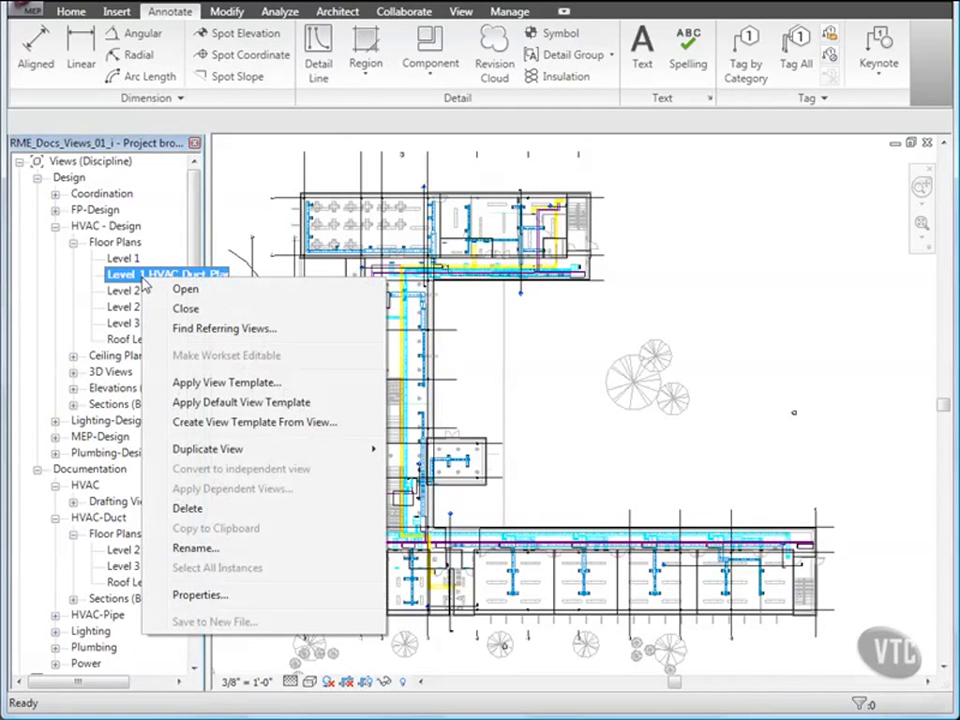
left_click(219, 403)
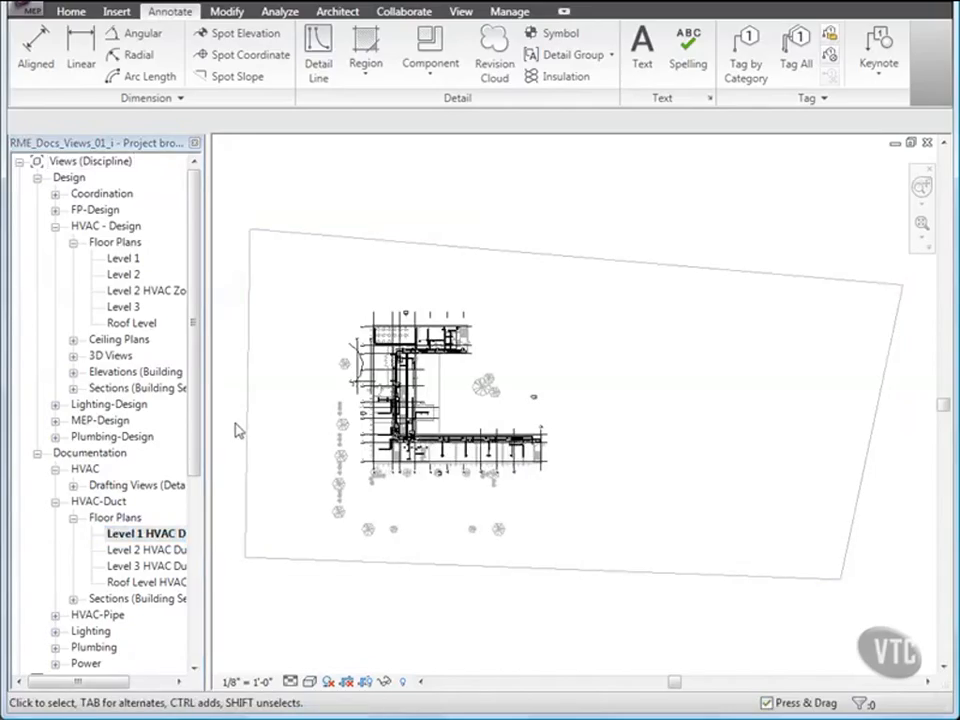
left_click(141, 535)
Close the RME_Docs_Views_01_i project without saving the changes.
left_click(28, 14)
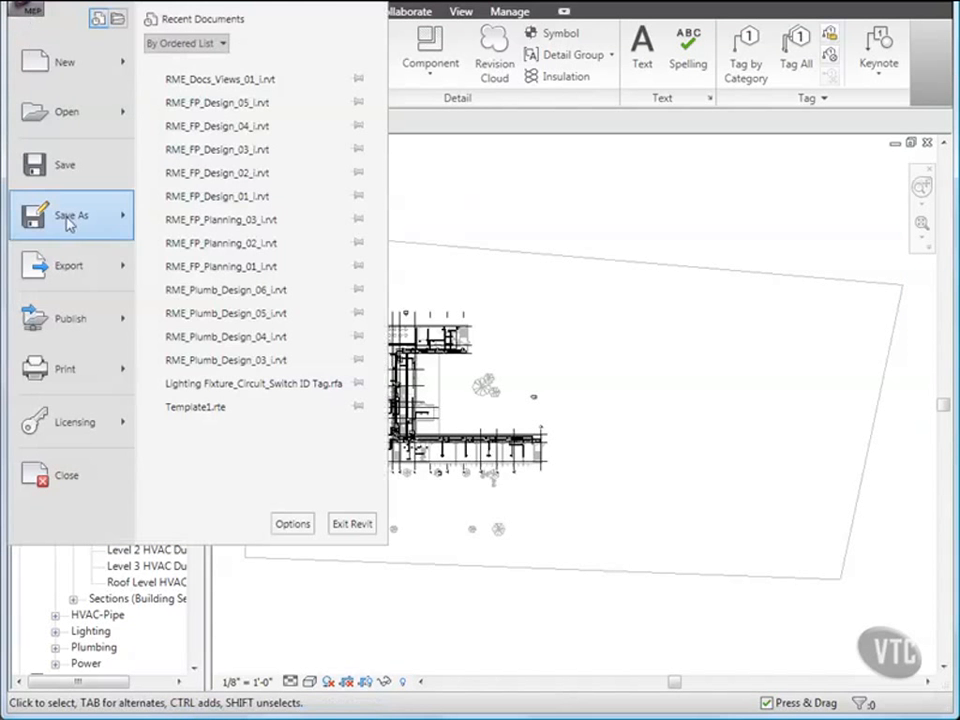
left_click(55, 475)
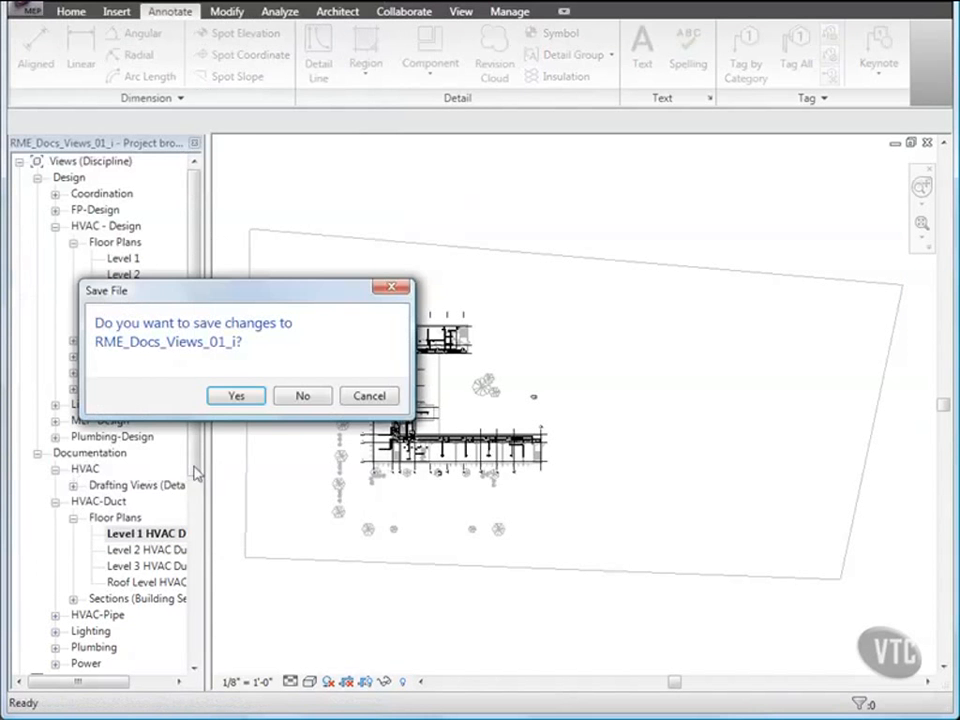
left_click(311, 398)
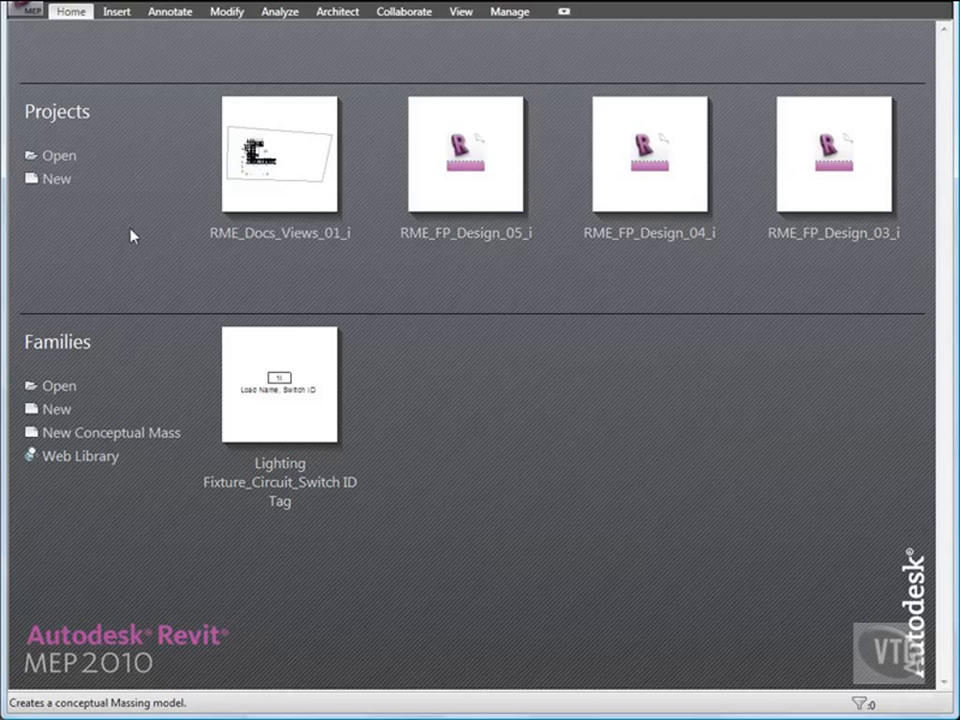
Open the project RME_Docs_Views_02_i from the 06_Construction Documentation folder.
left_click(27, 12)
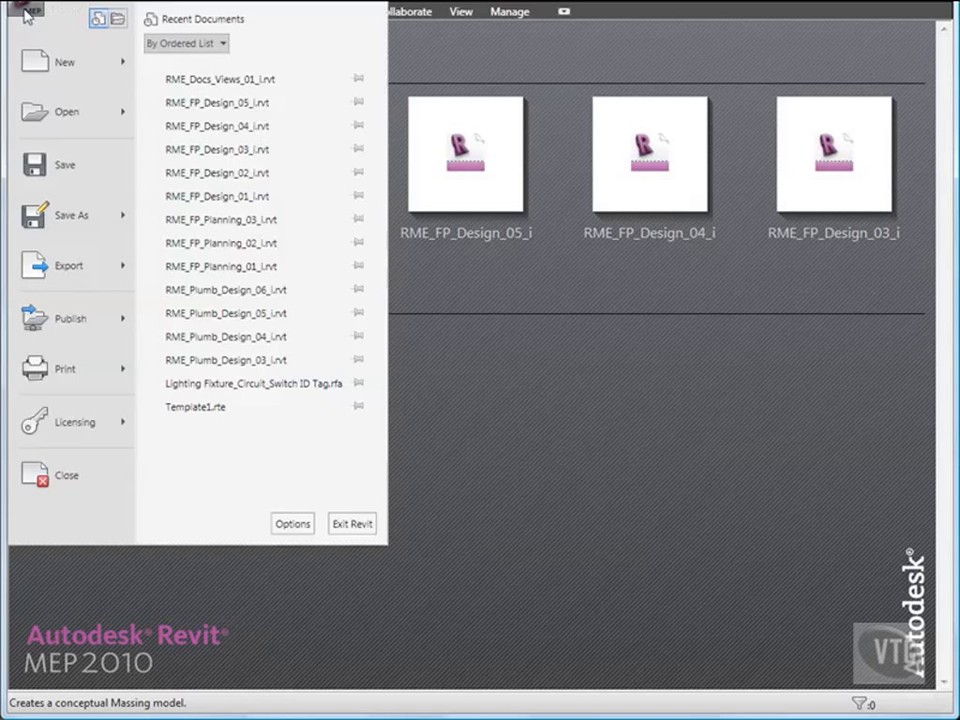
left_click(52, 112)
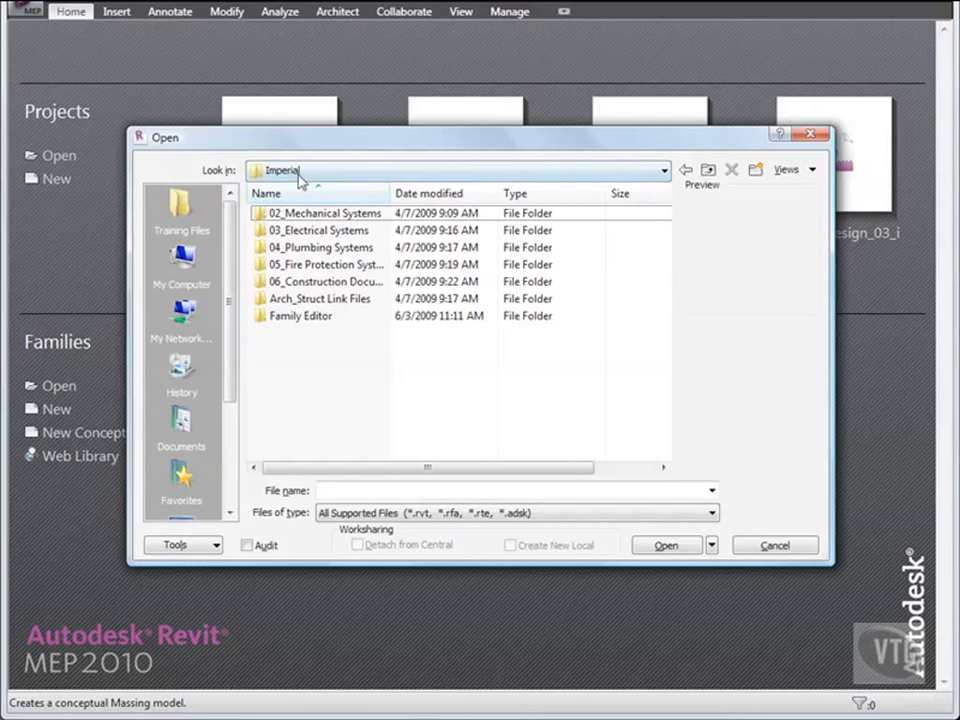
left_click_drag(388, 193, 432, 193)
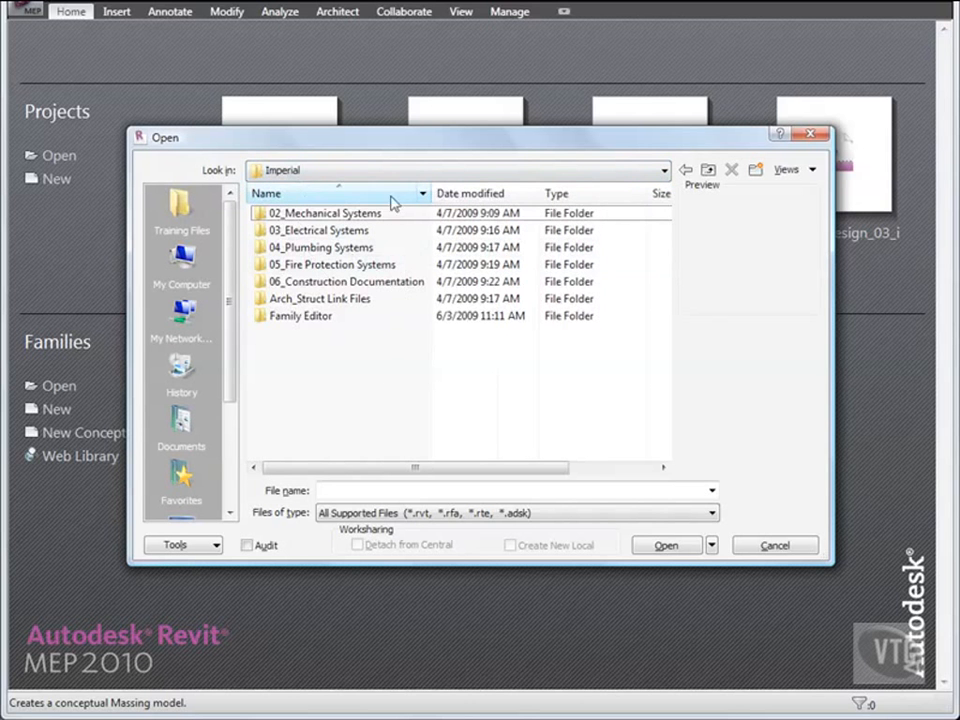
double_click(321, 284)
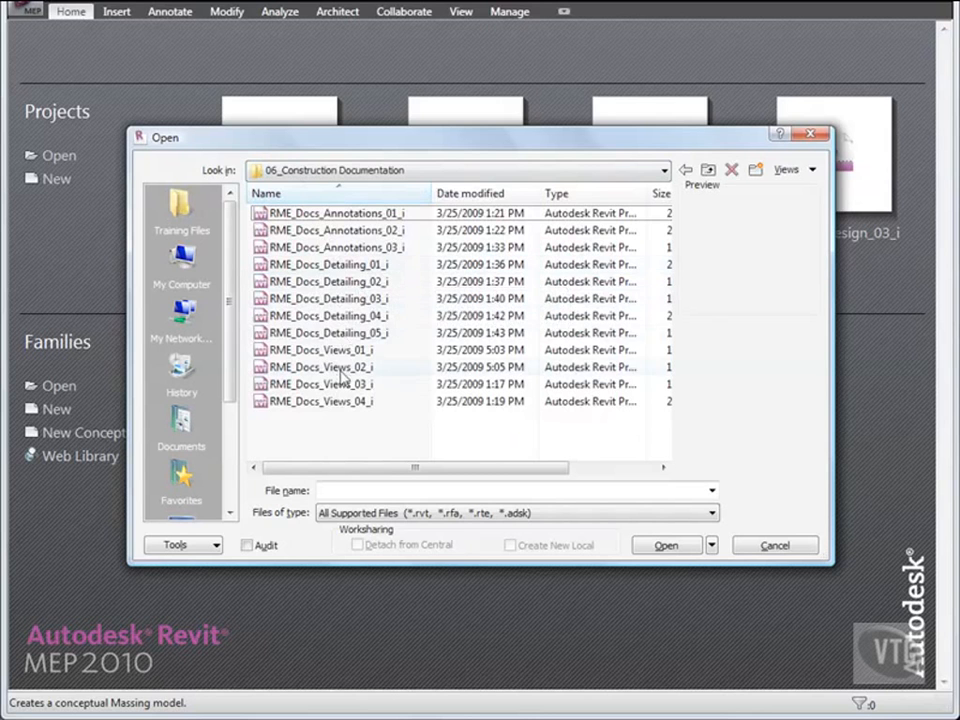
double_click(343, 368)
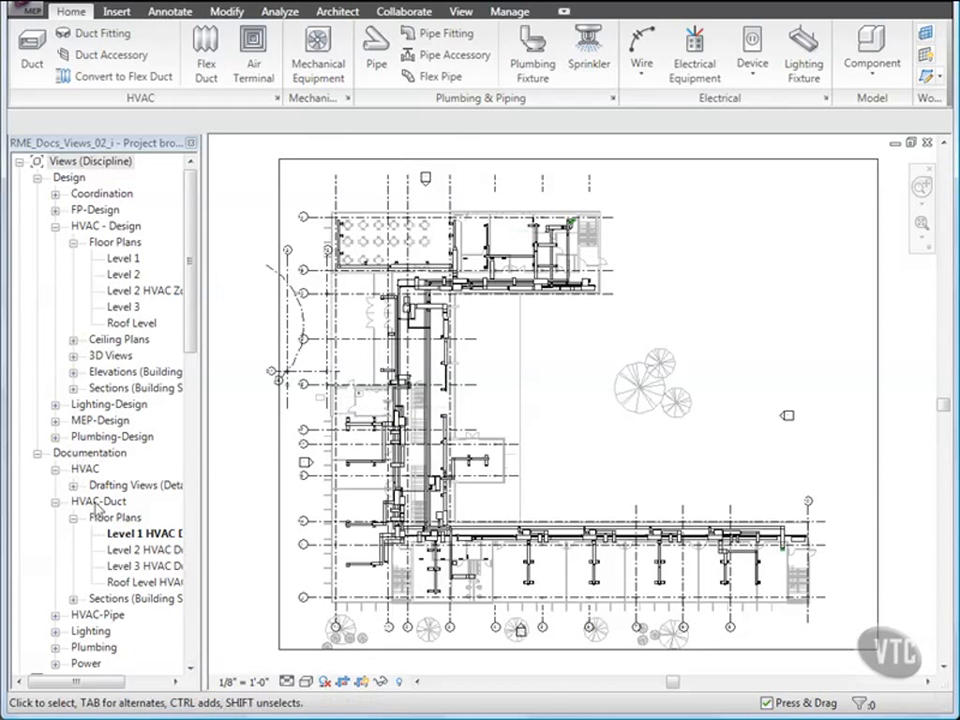
Duplicate the Level 1 HVAC duct floor plan under the HVAC-Duct documentation views as a dependent view.
right_click(133, 538)
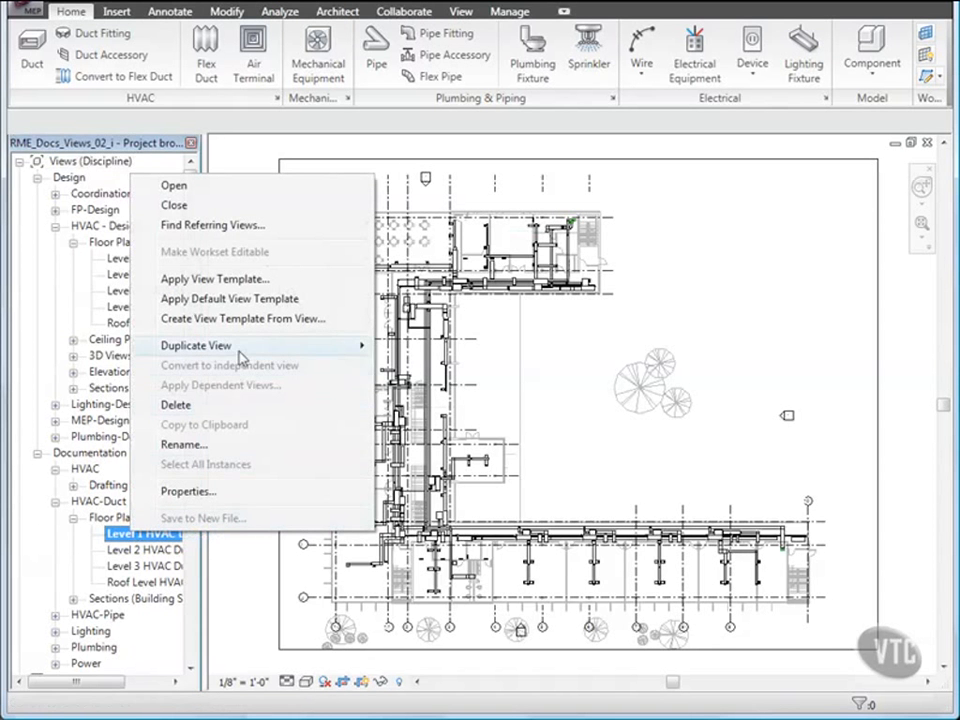
mouse_move(240, 352)
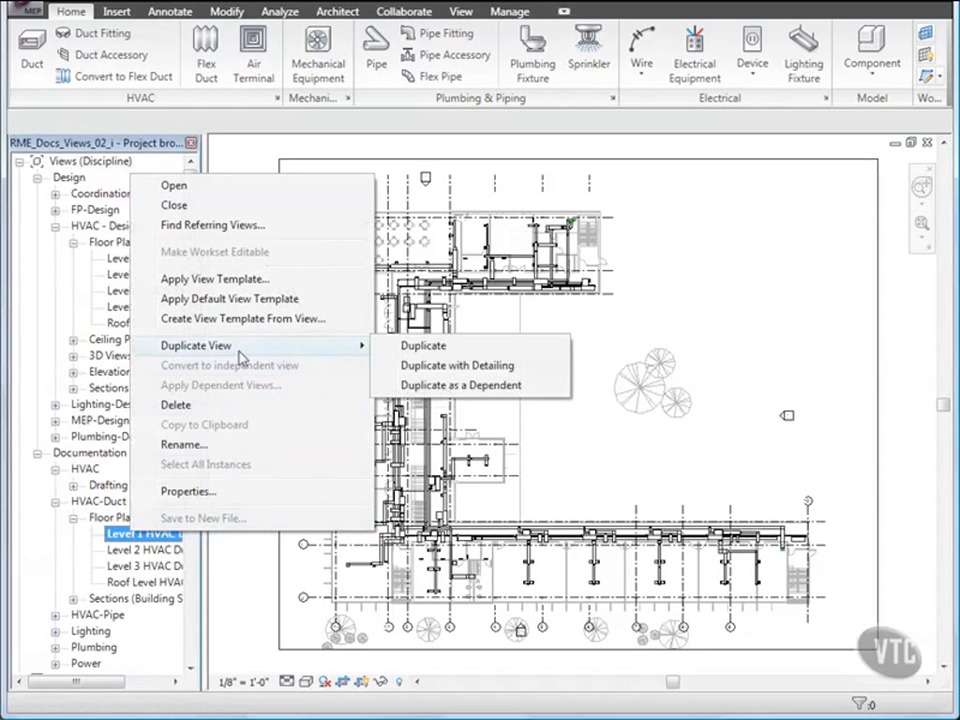
left_click(434, 386)
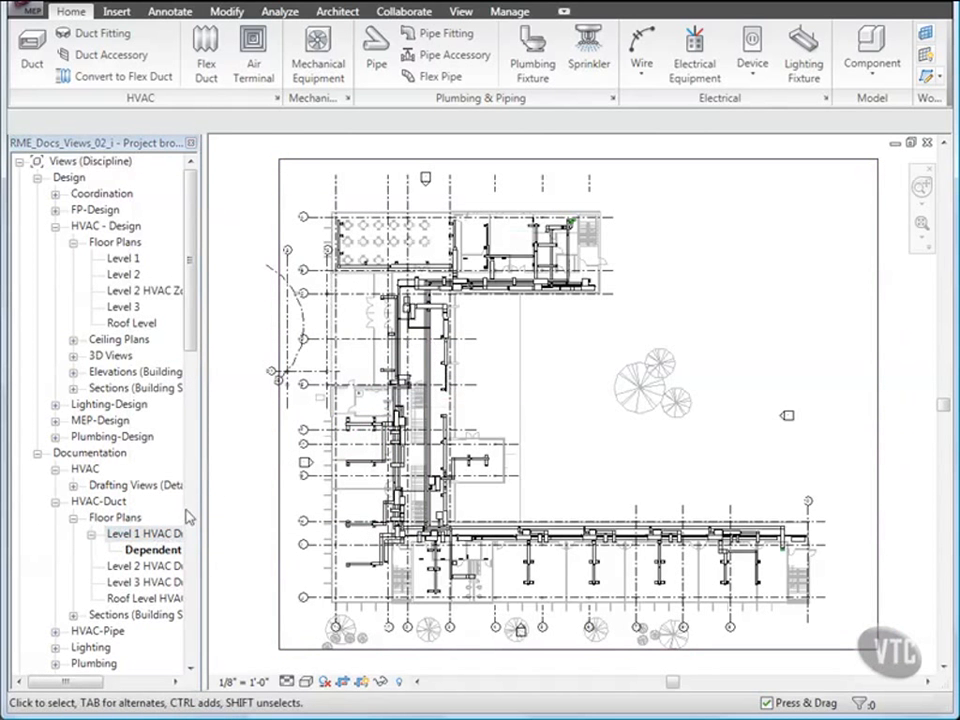
Rename the dependent view of the Level 1 HVAC duct plan as Level 1 HVAC Duct Plan_A.
right_click(154, 550)
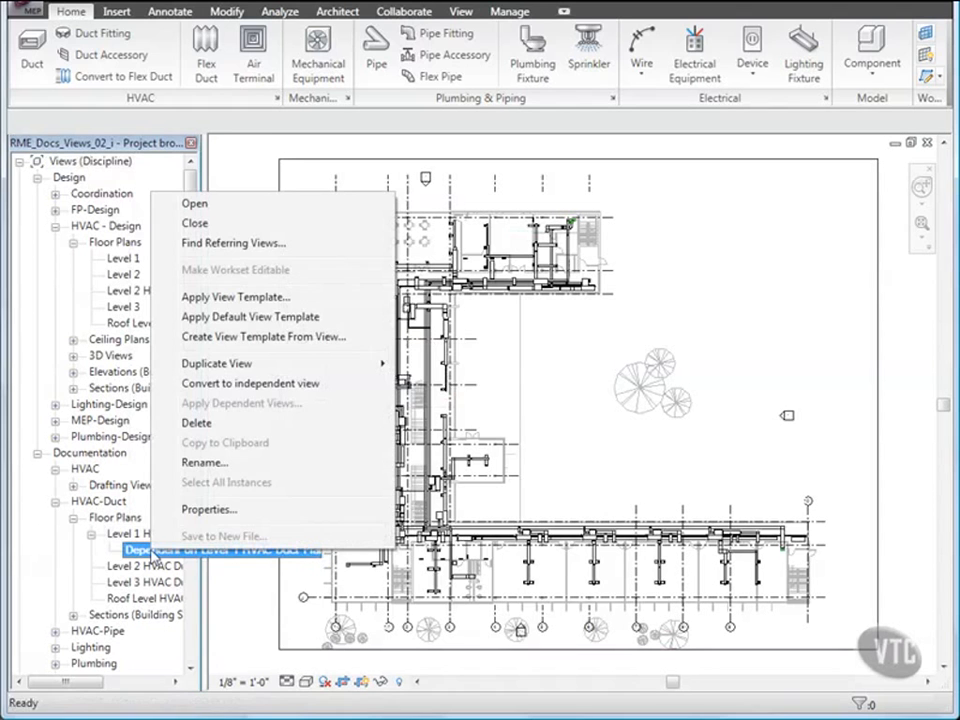
left_click(215, 464)
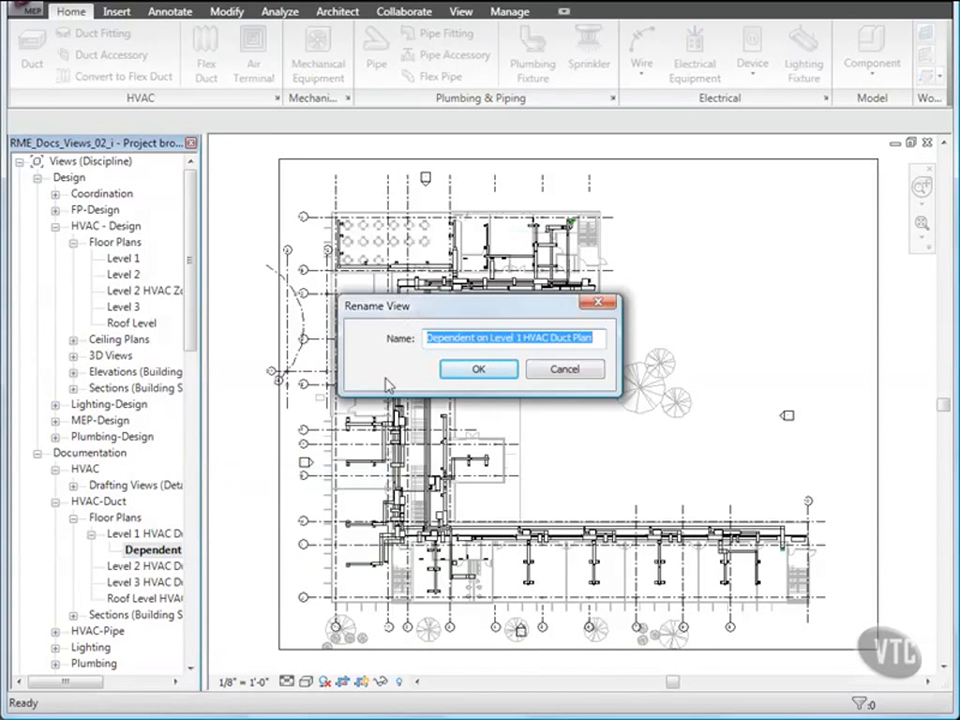
type("Leve")
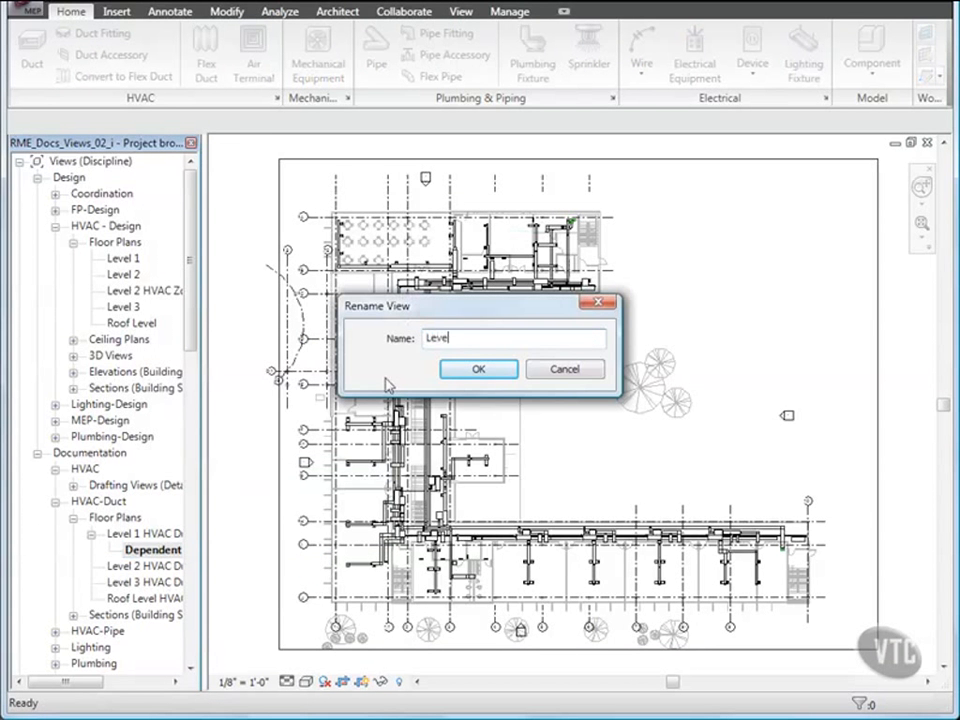
type("l 1 HVAC Duct Plan_A")
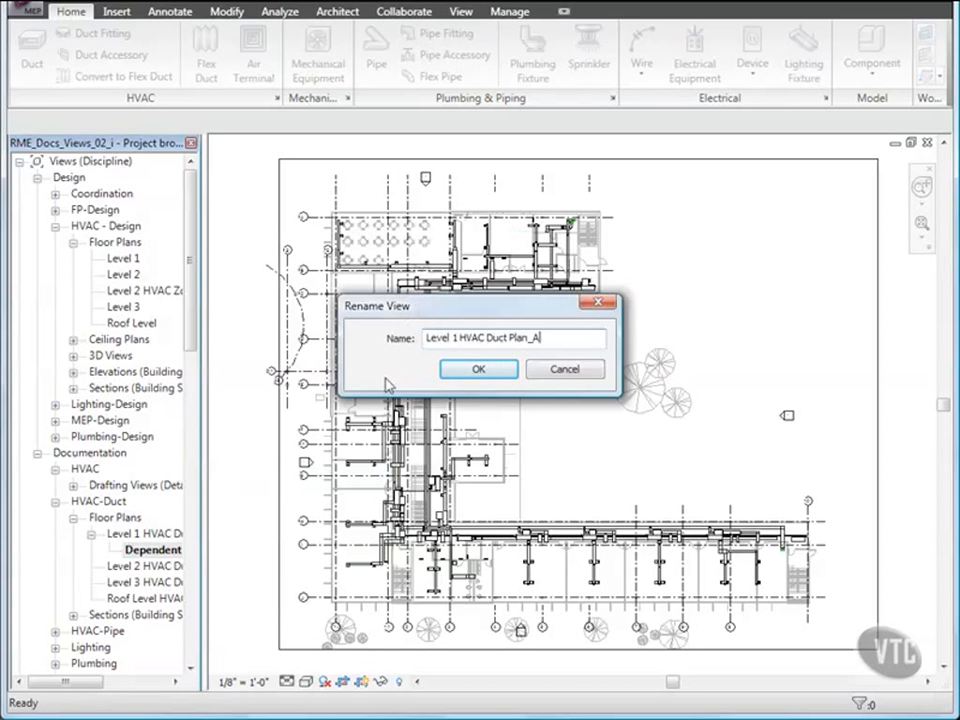
left_click(478, 369)
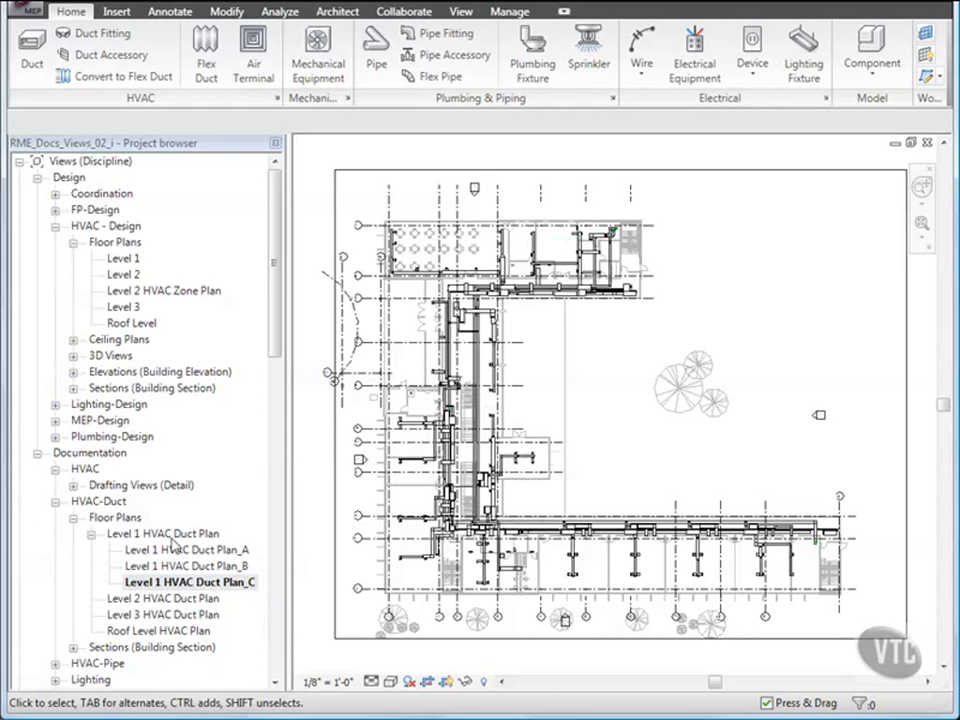
Start a matchline sketch in the parent Level 1 HVAC Duct Plan view with top and bottom constraints set to Unlimited.
double_click(166, 536)
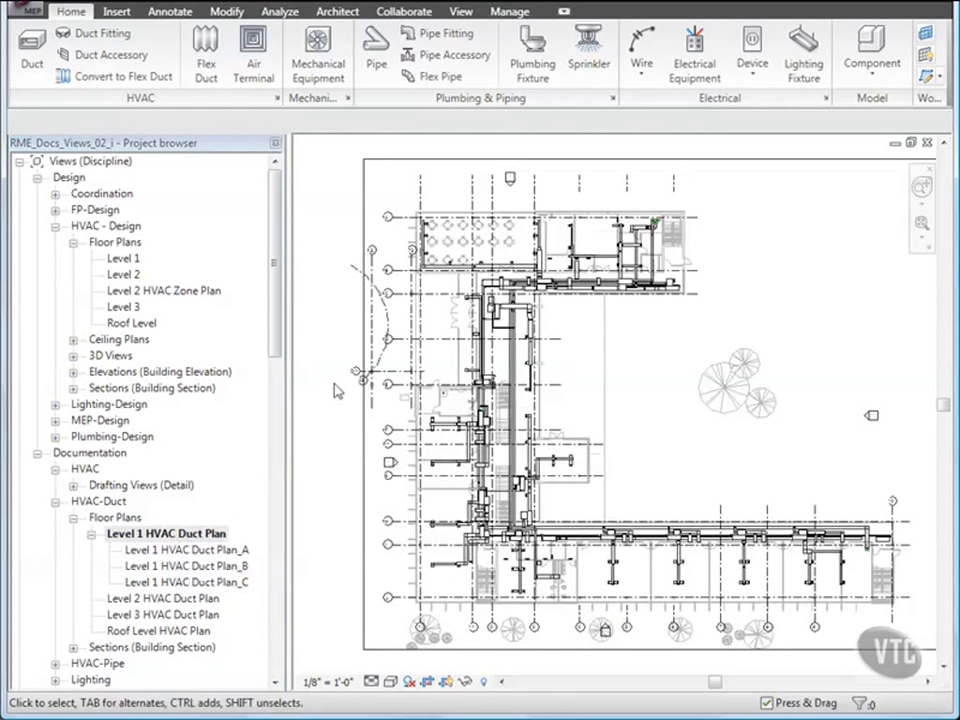
left_click(462, 12)
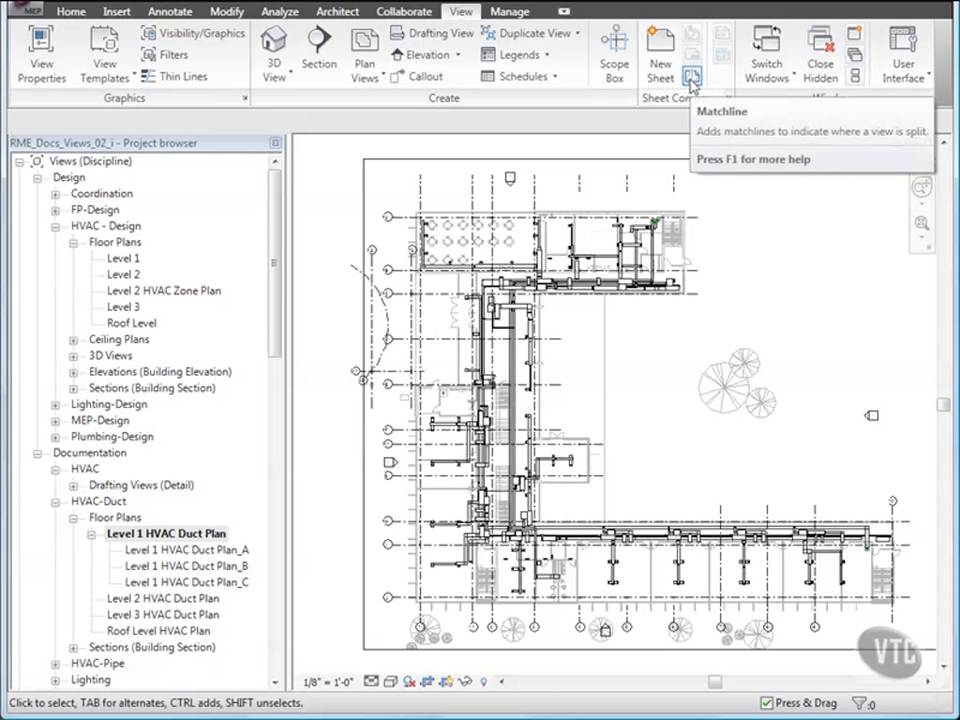
left_click(691, 78)
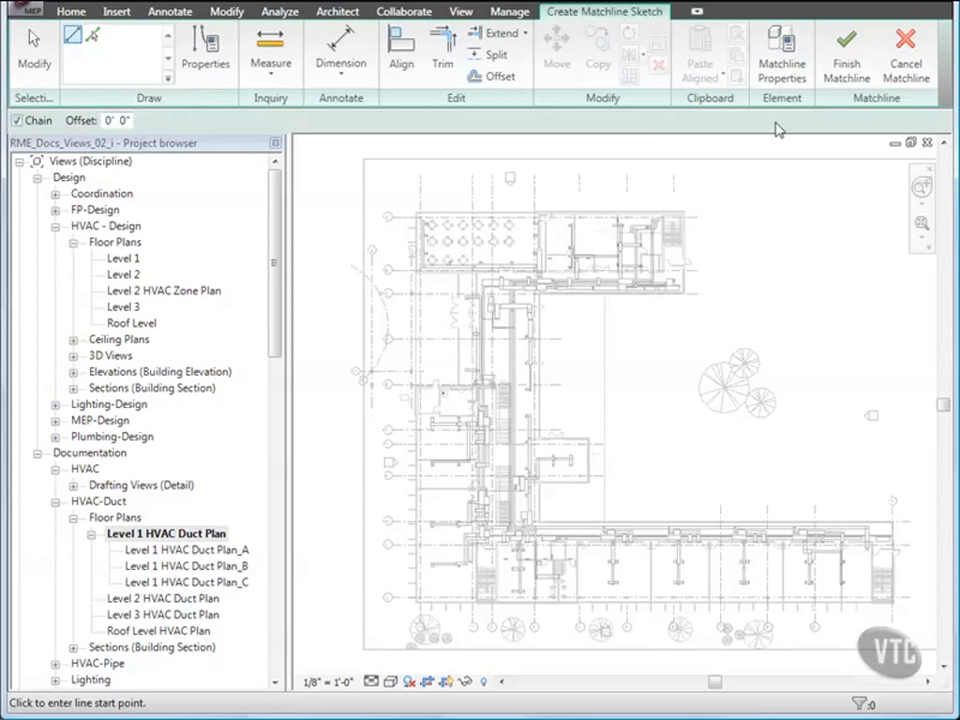
left_click(790, 72)
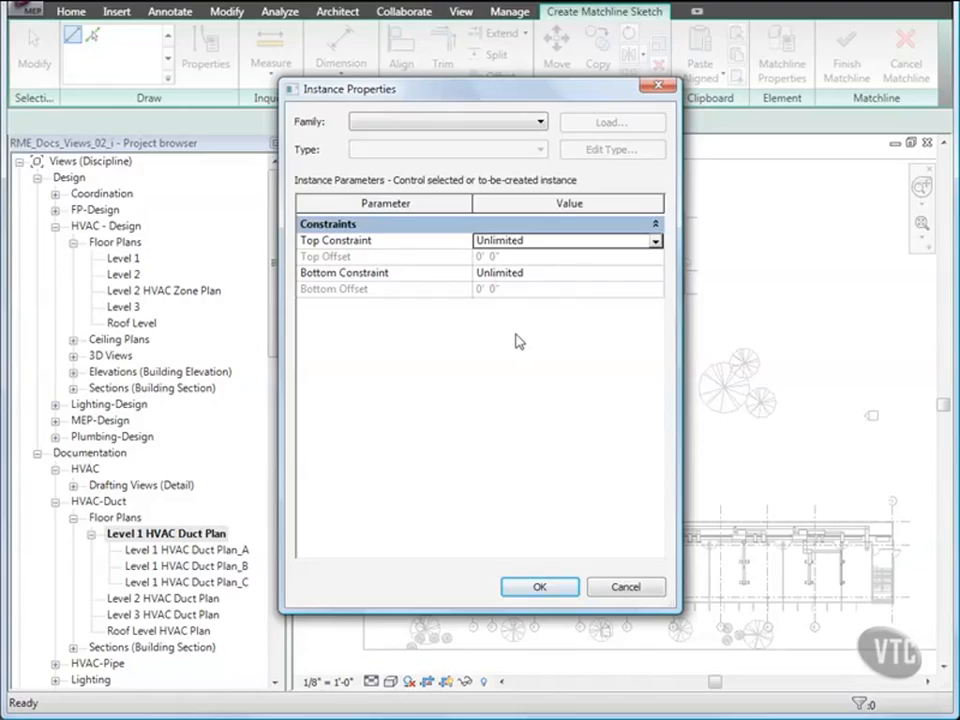
left_click(538, 587)
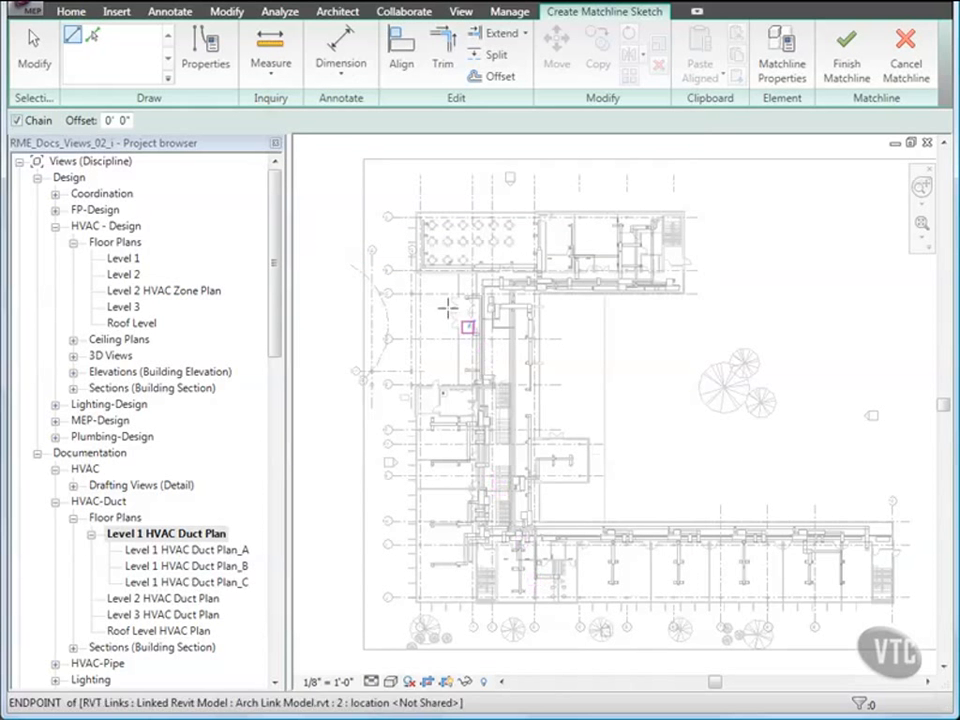
Sketch a horizontal matchline just below grid line C, extending past both sides of the upper wing.
scroll(430, 310, "up", 2)
middle_click_drag(445, 305, 434, 379)
scroll(421, 363, "up", 1)
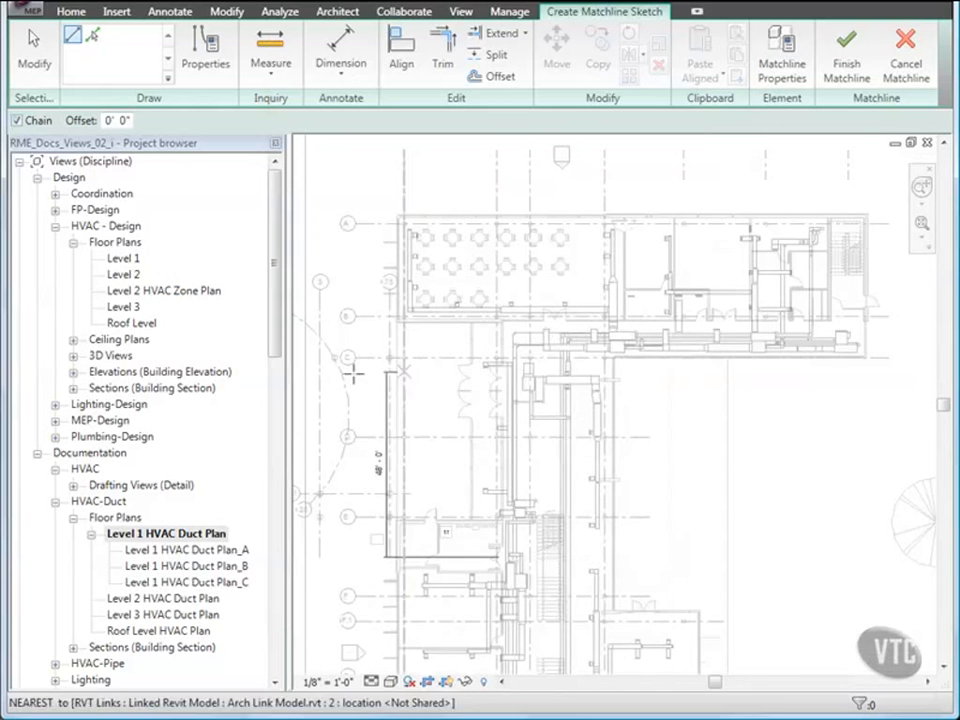
left_click(328, 345)
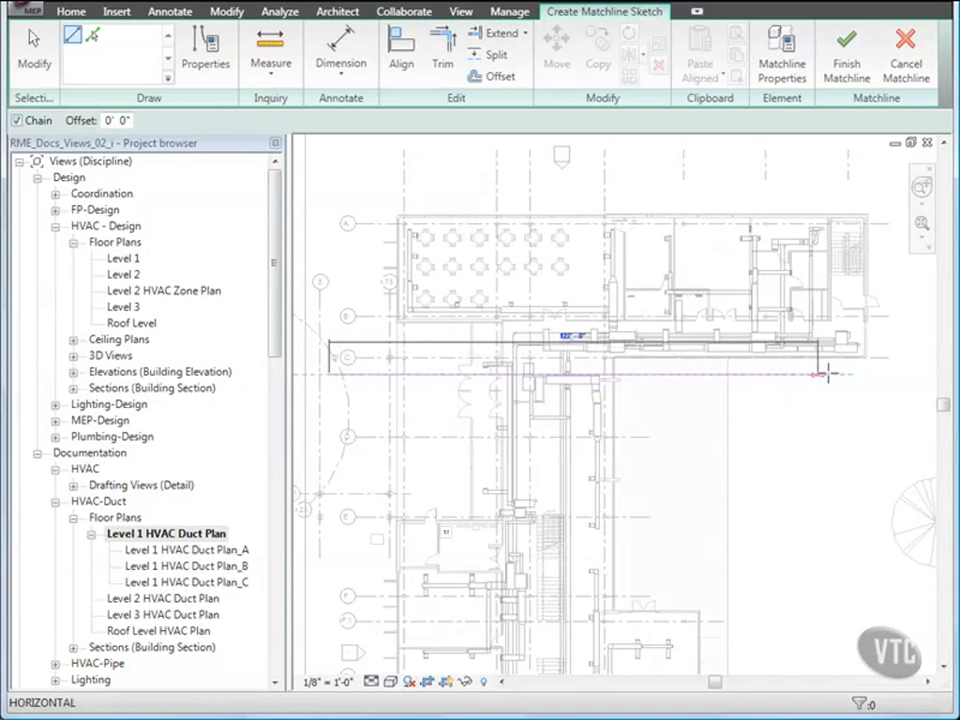
left_click(905, 375)
key("Escape")
Sketch a second horizontal matchline just above the lower wing across its full width, and finish the matchline sketch.
middle_click_drag(710, 462, 700, 357)
middle_click_drag(504, 490, 478, 417)
scroll(362, 396, "down", 1)
left_click(300, 499)
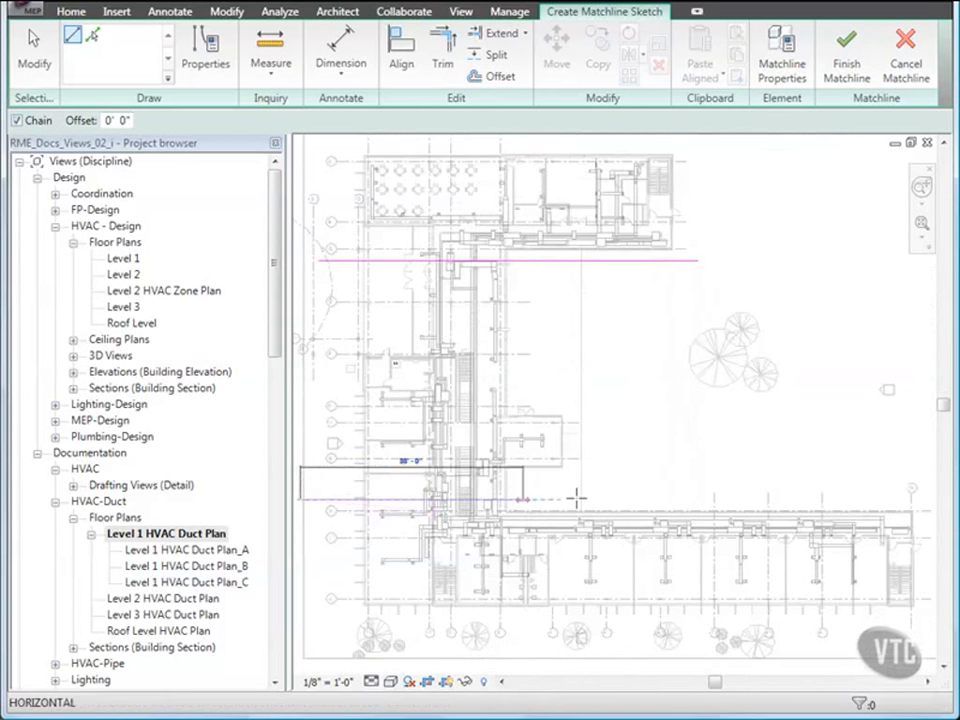
left_click(930, 499)
key("Escape")
key("Escape")
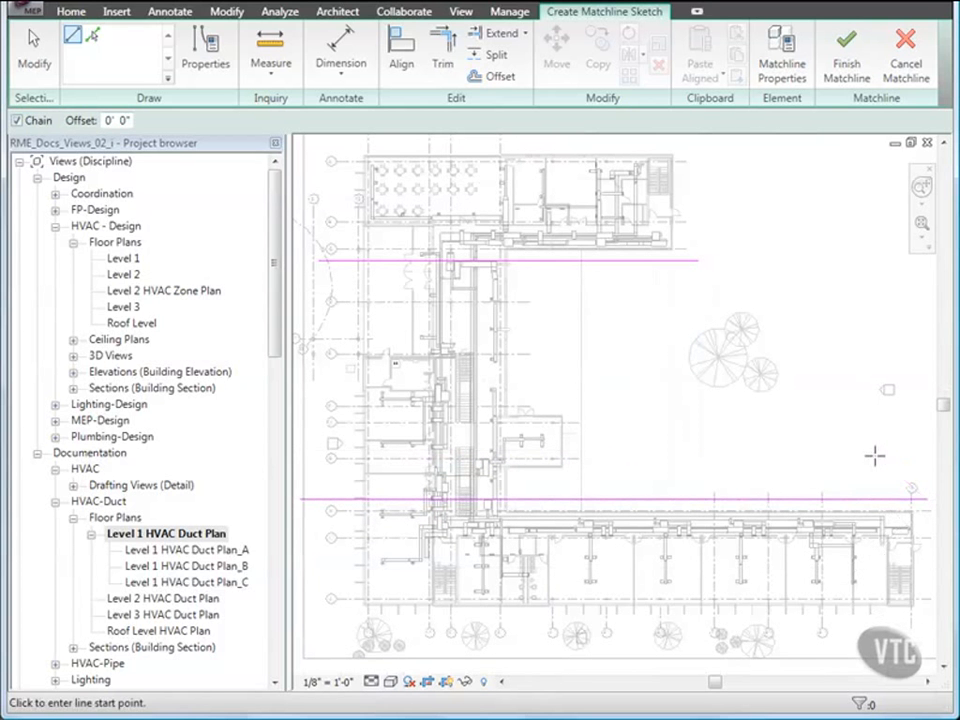
left_click(846, 62)
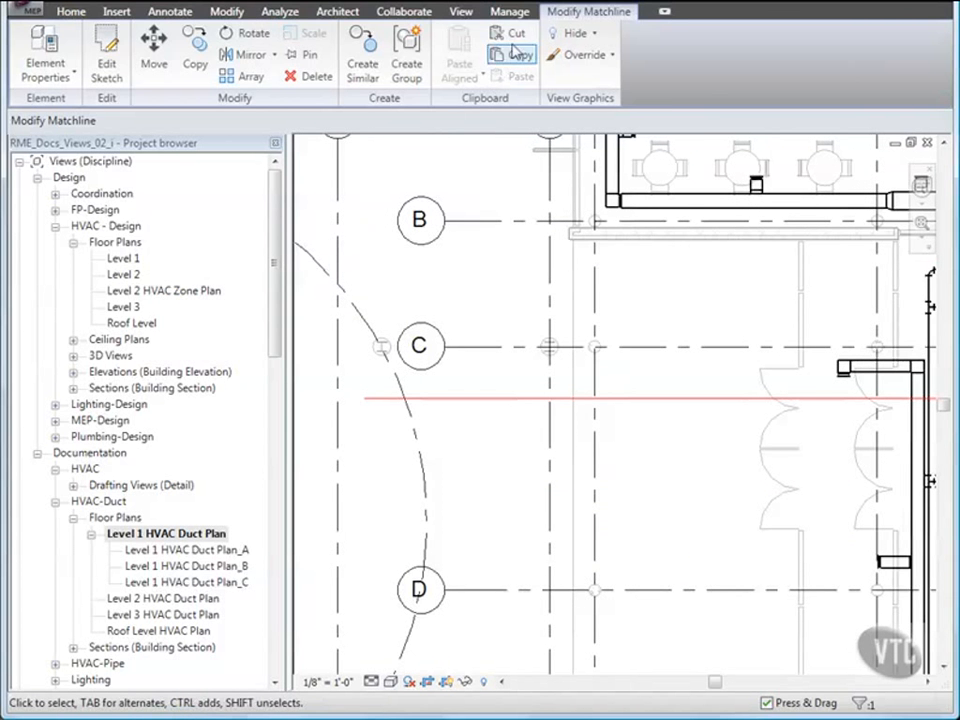
Set the line color of the Matchline annotation category to Black in the project's object styles.
left_click(512, 19)
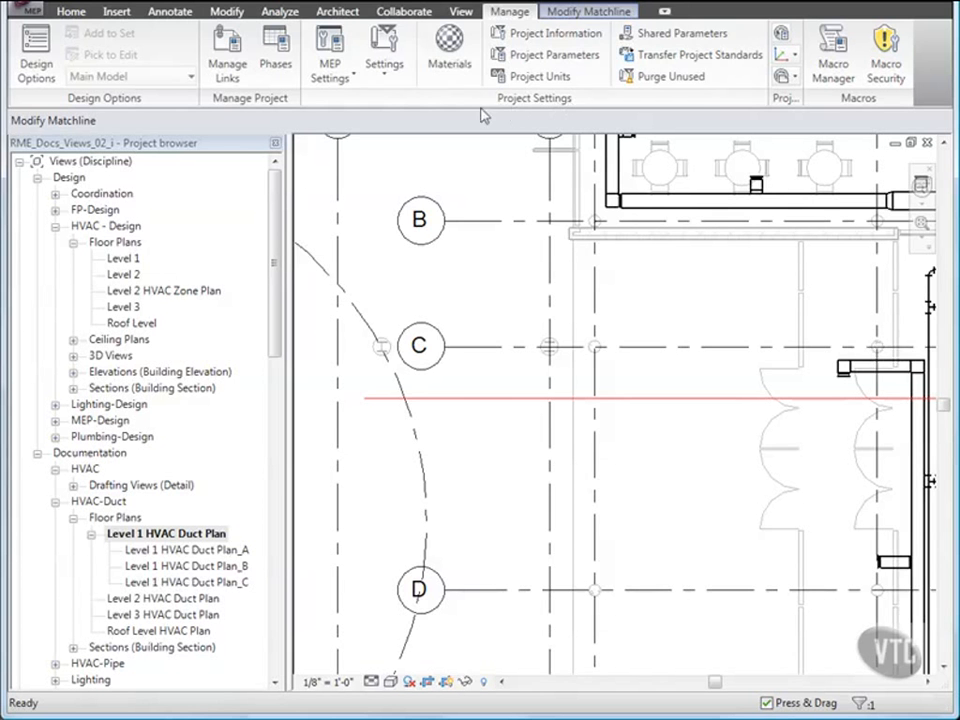
left_click(390, 80)
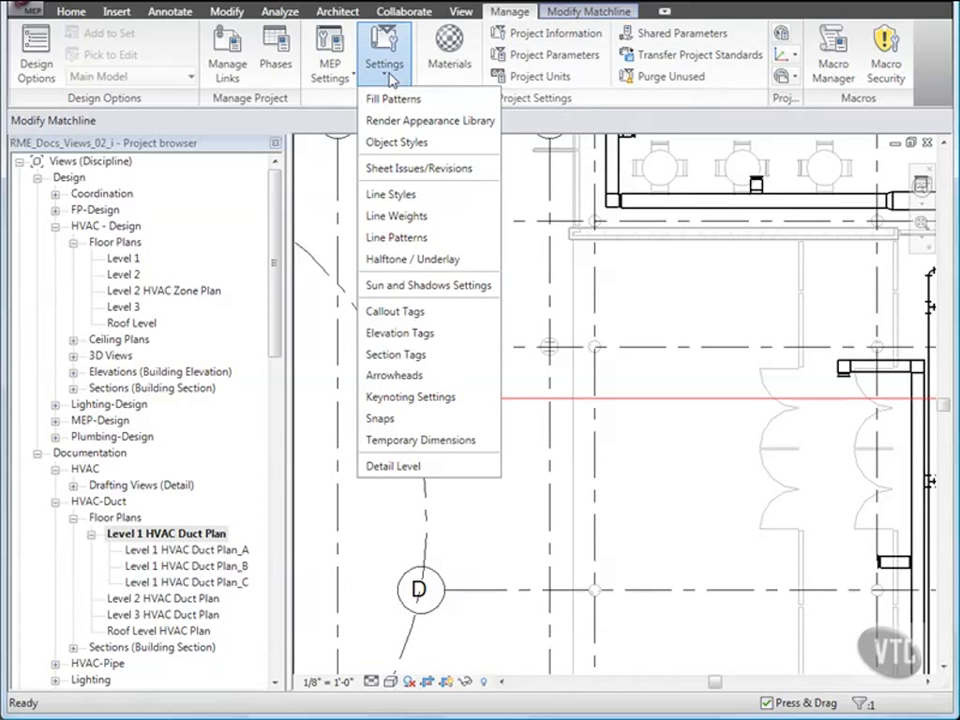
left_click(394, 143)
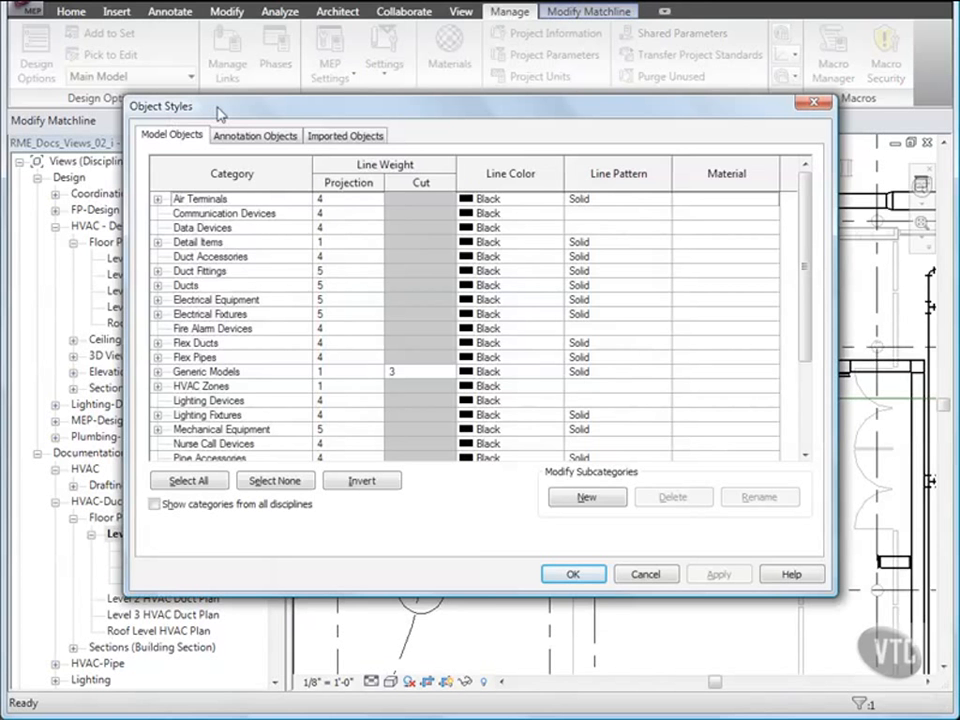
left_click(260, 138)
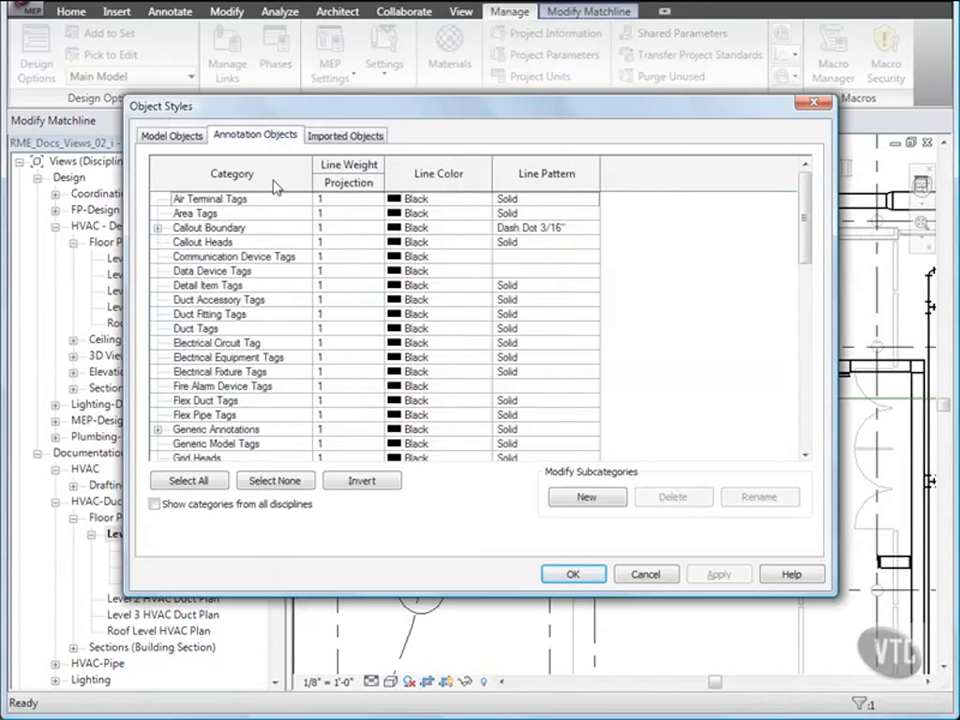
scroll(280, 250, "down", 2)
scroll(257, 297, "down", 3)
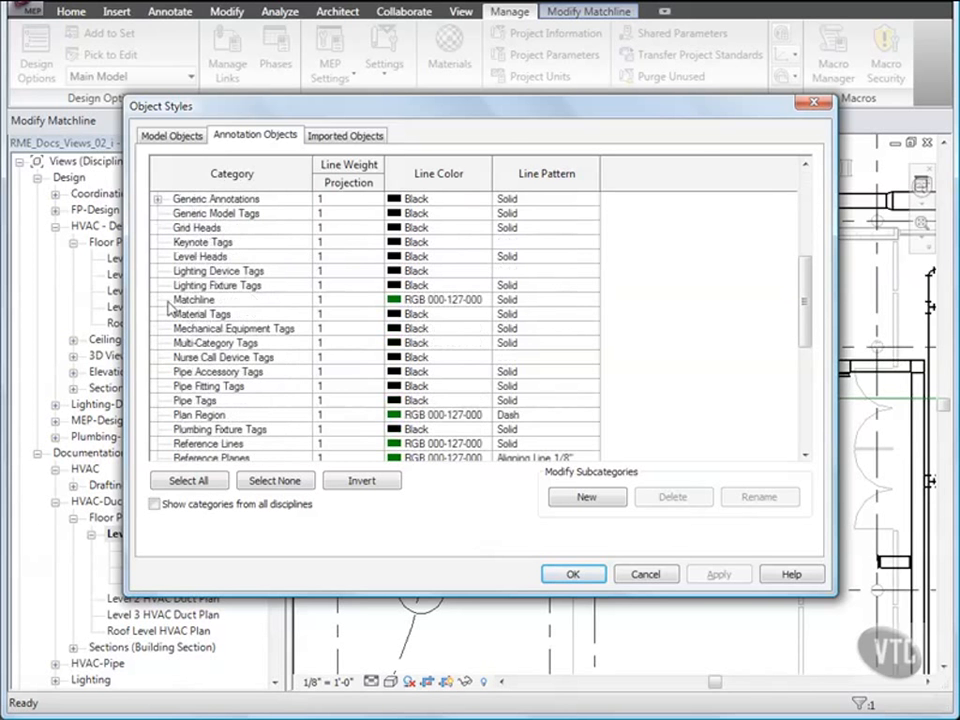
left_click(172, 300)
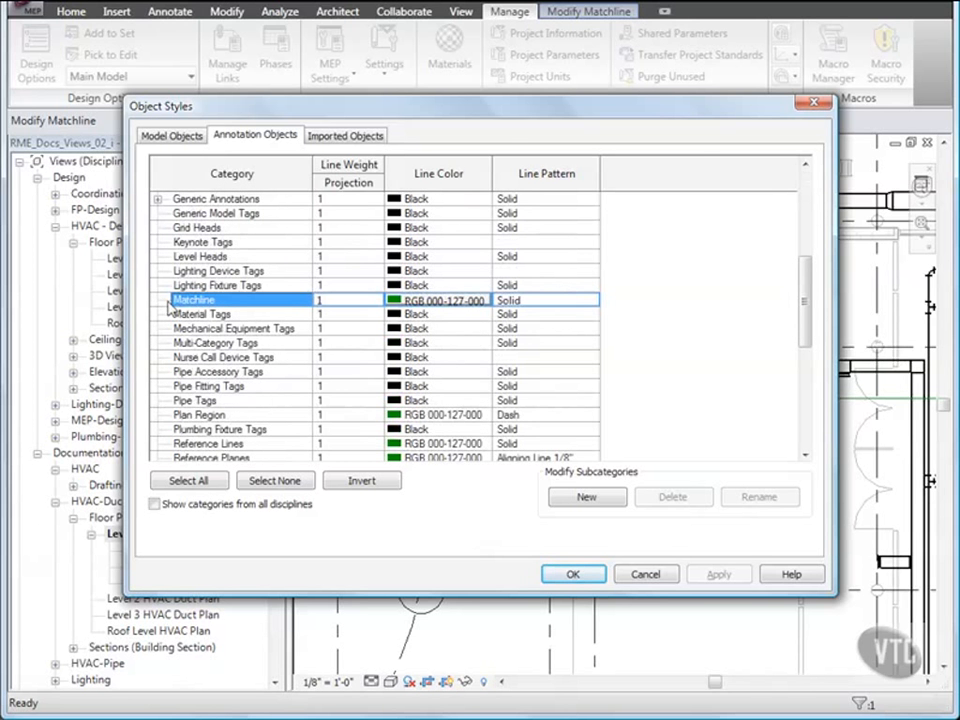
left_click(437, 301)
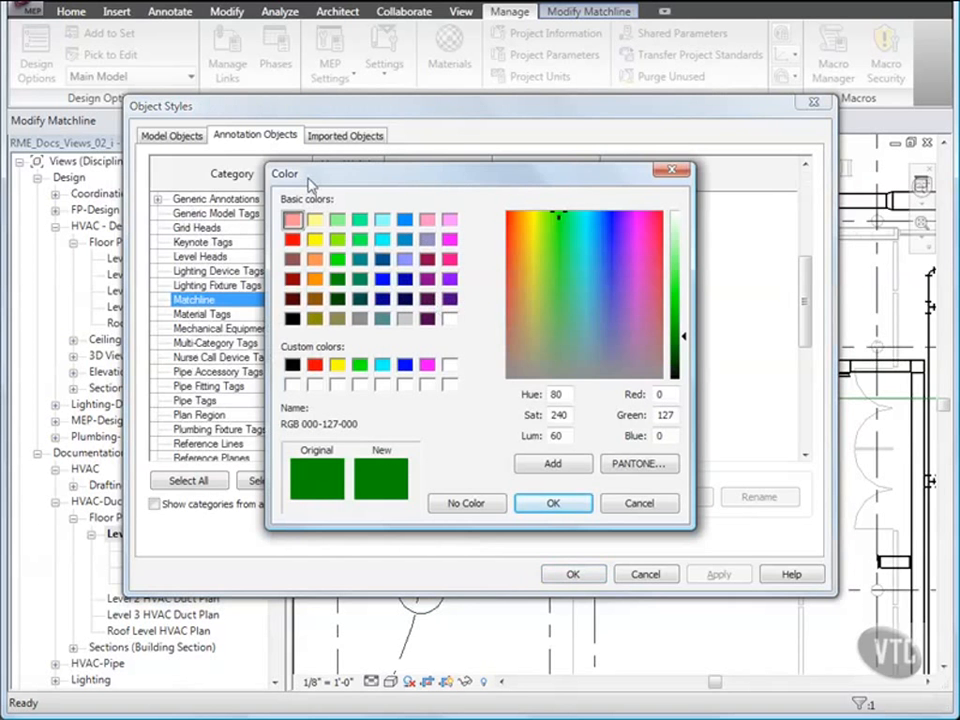
left_click(292, 318)
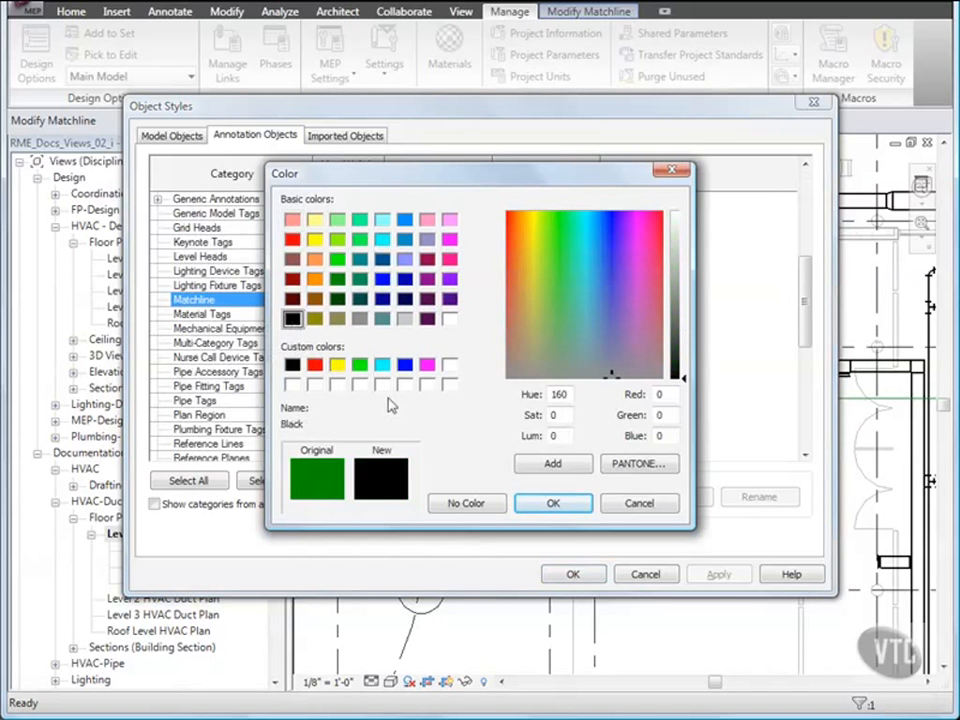
left_click(553, 503)
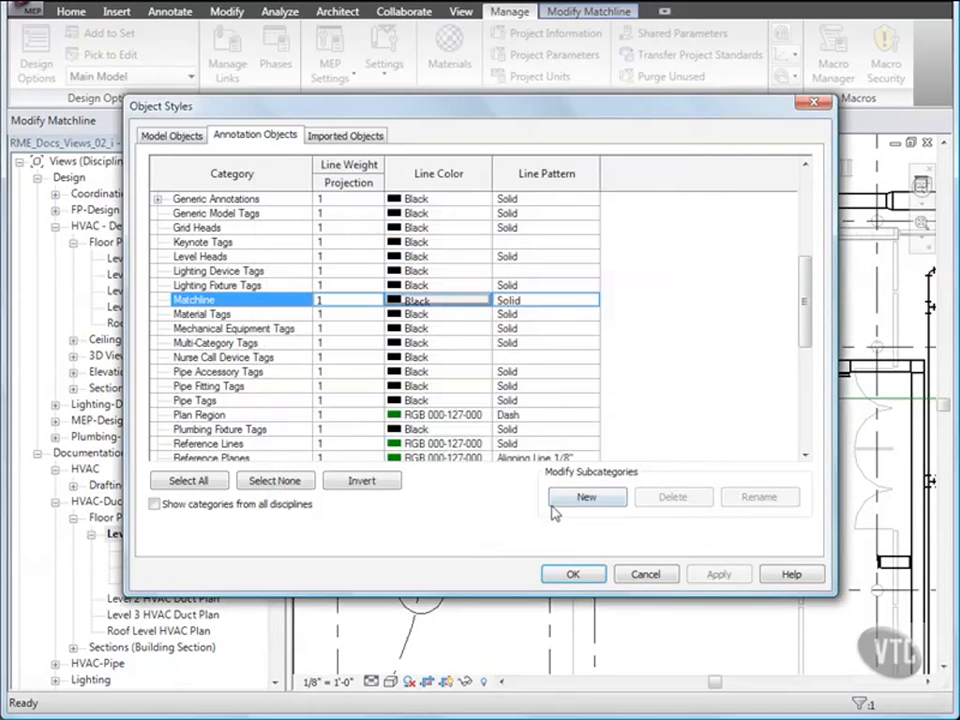
Set the Matchline category's line pattern to Double Dash 5/8".
left_click(537, 300)
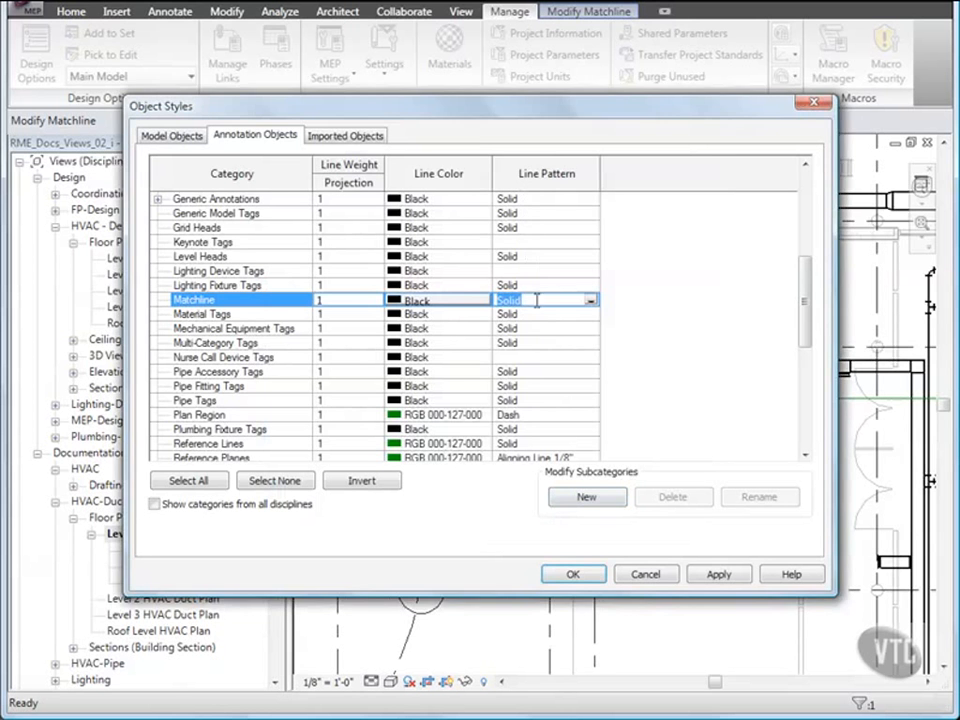
left_click(591, 301)
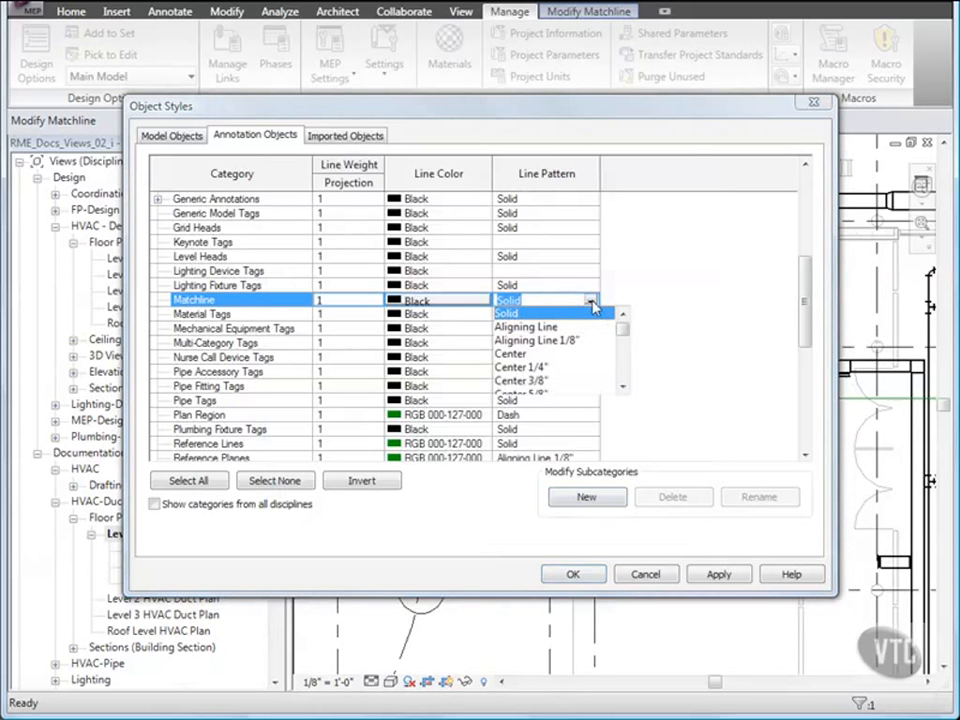
scroll(560, 350, "down", 5)
left_click(532, 362)
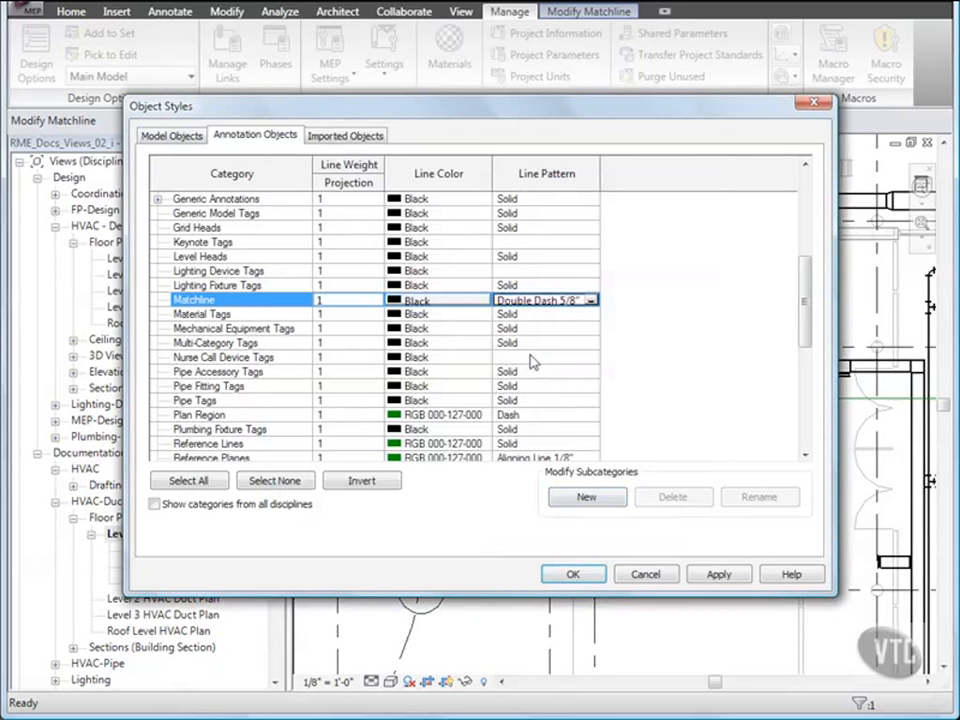
Set the Matchline category's projection line weight to 11 and accept the object style changes.
left_click(345, 300)
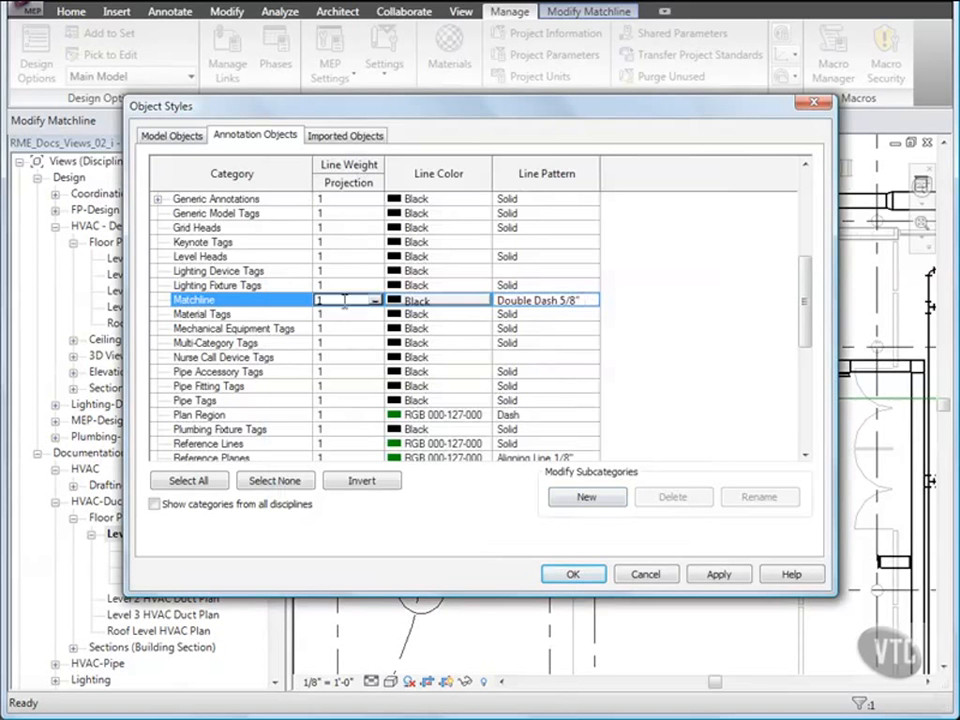
left_click(375, 301)
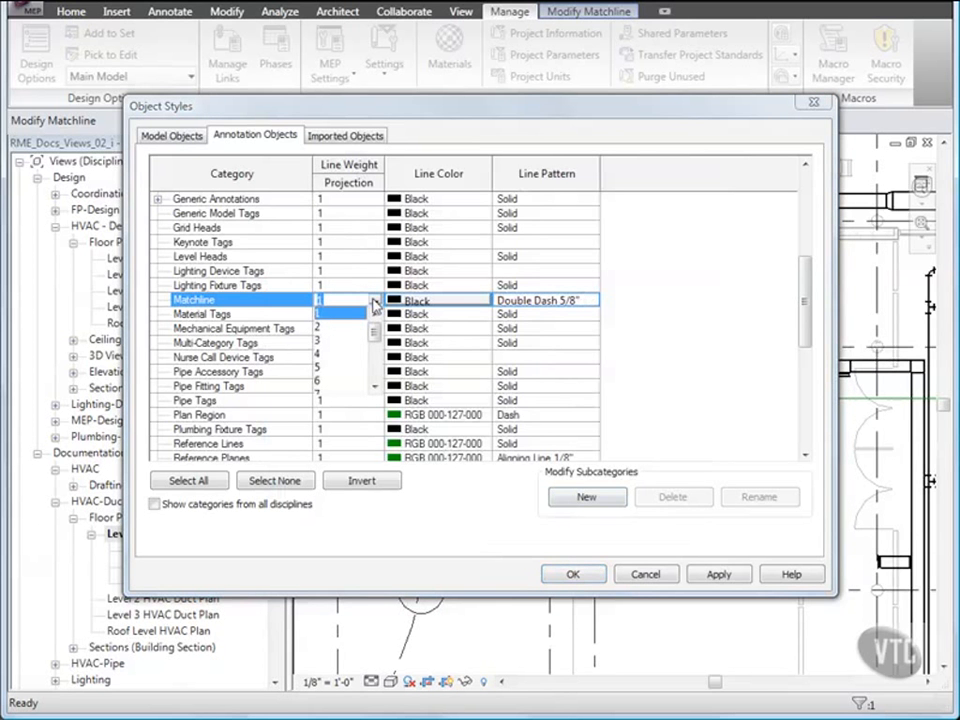
scroll(370, 345, "down", 3)
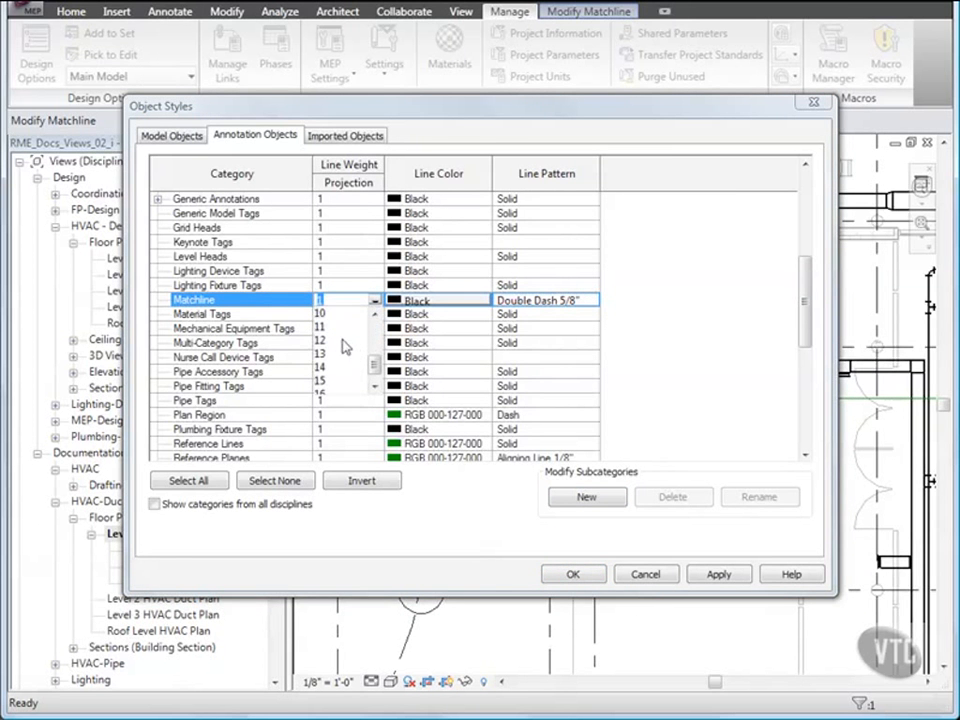
left_click(321, 327)
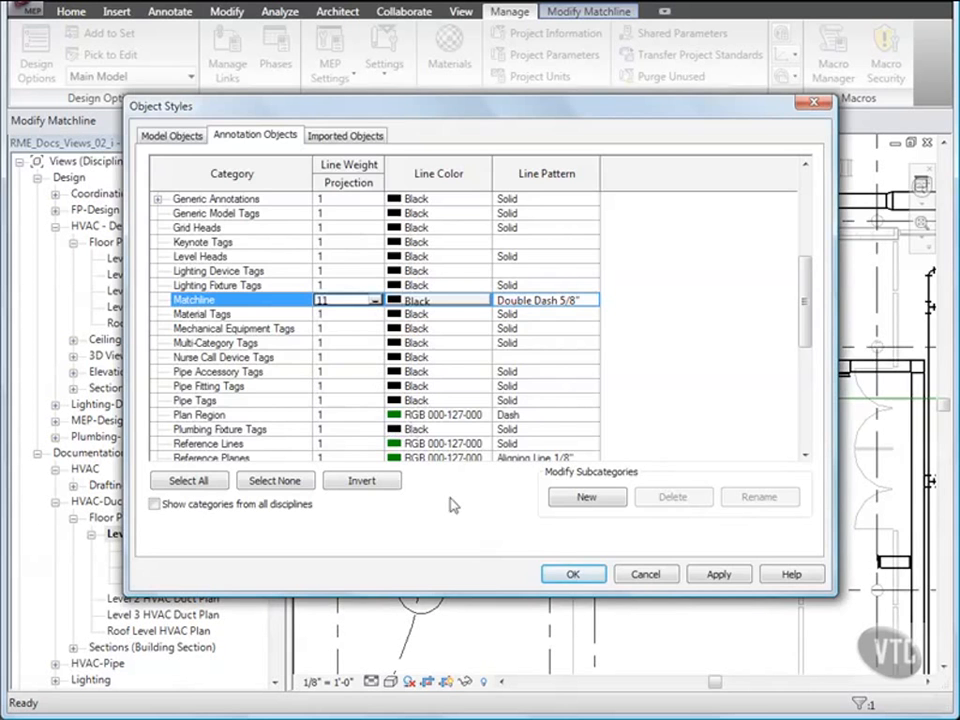
left_click(571, 575)
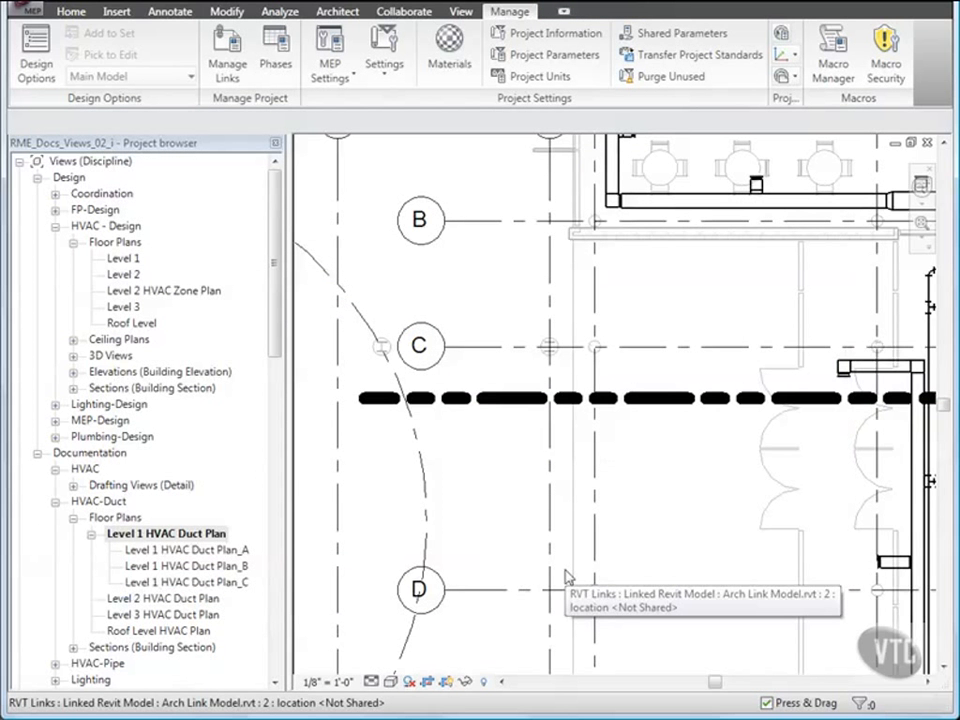
Place two view references near the left end of the upper matchline, one above and one below the line.
left_click(168, 14)
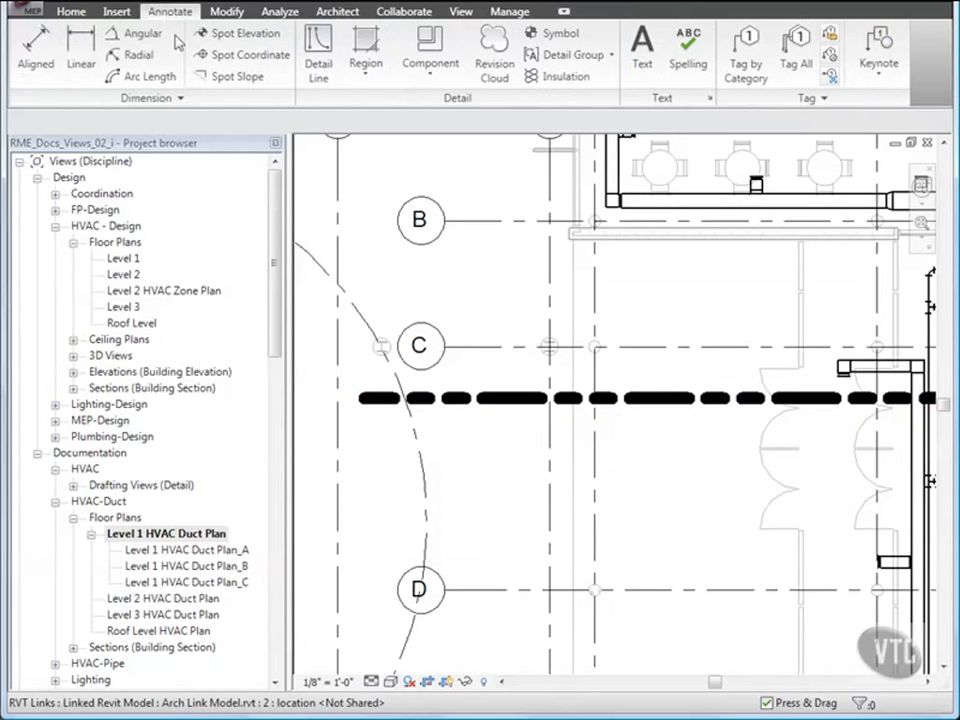
left_click(829, 77)
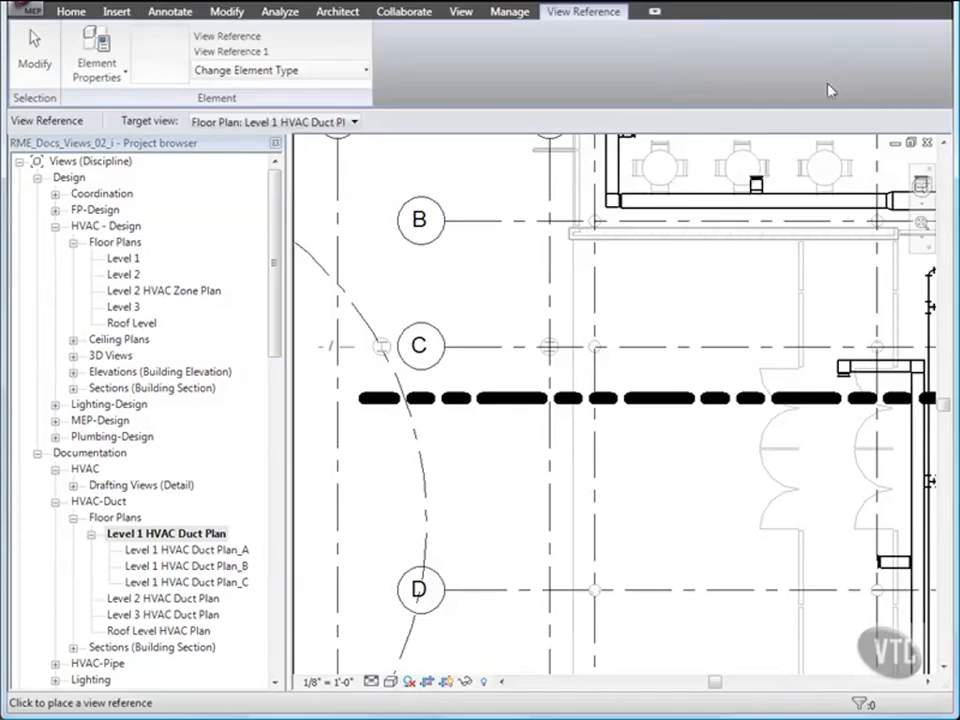
left_click(334, 348)
left_click(341, 450)
key("Escape")
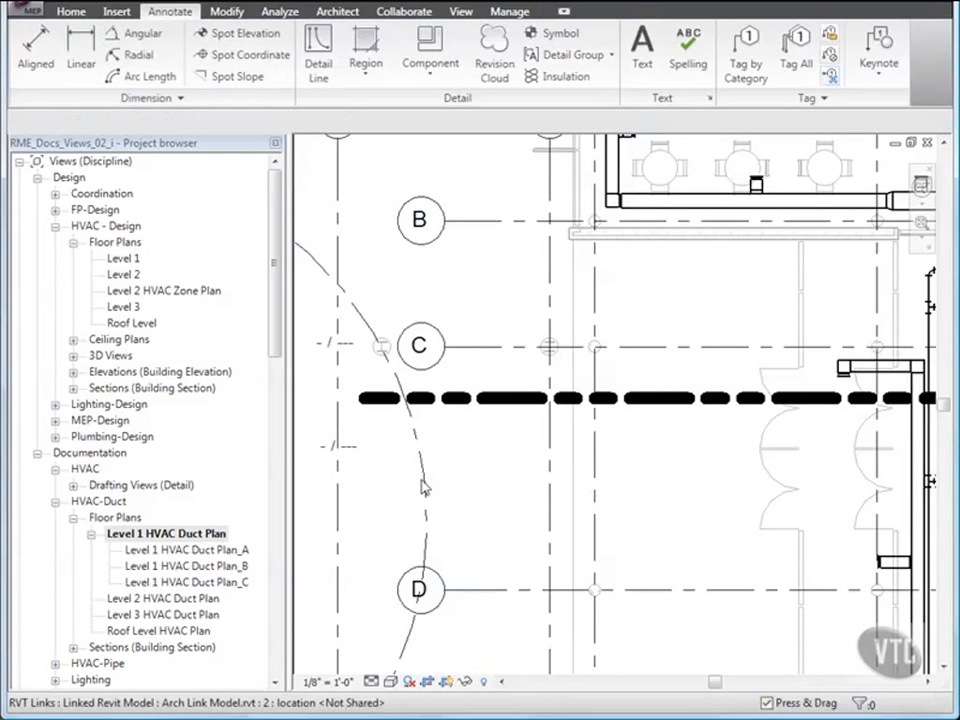
Target the view reference above the upper matchline to Level 1 HVAC Duct Plan_A and the one below it to Level 1 HVAC Duct Plan_B.
left_click(328, 346)
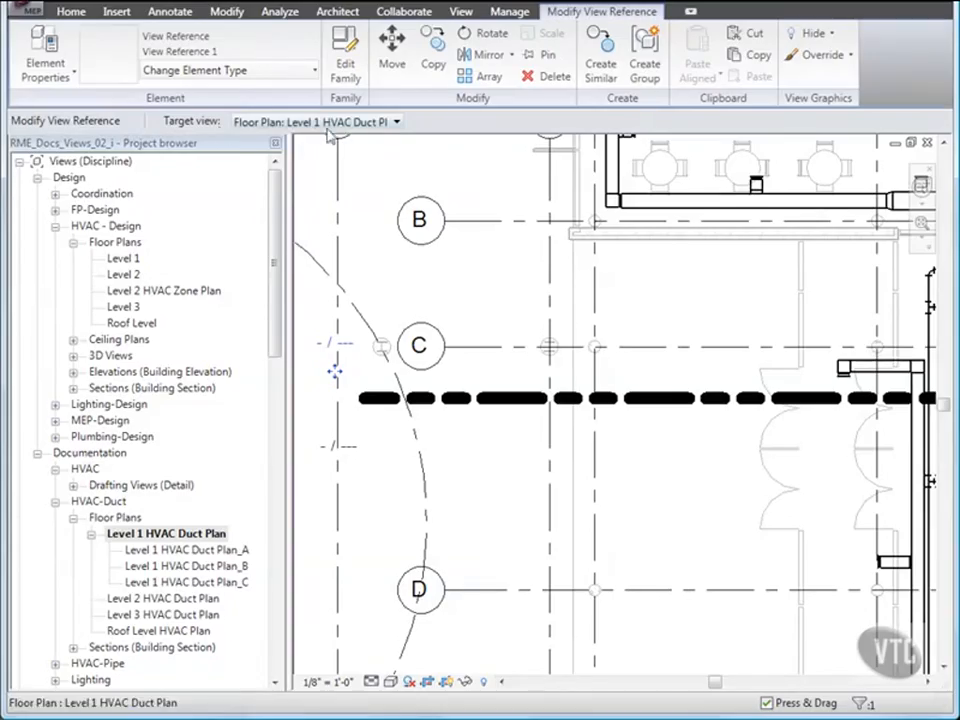
left_click(396, 123)
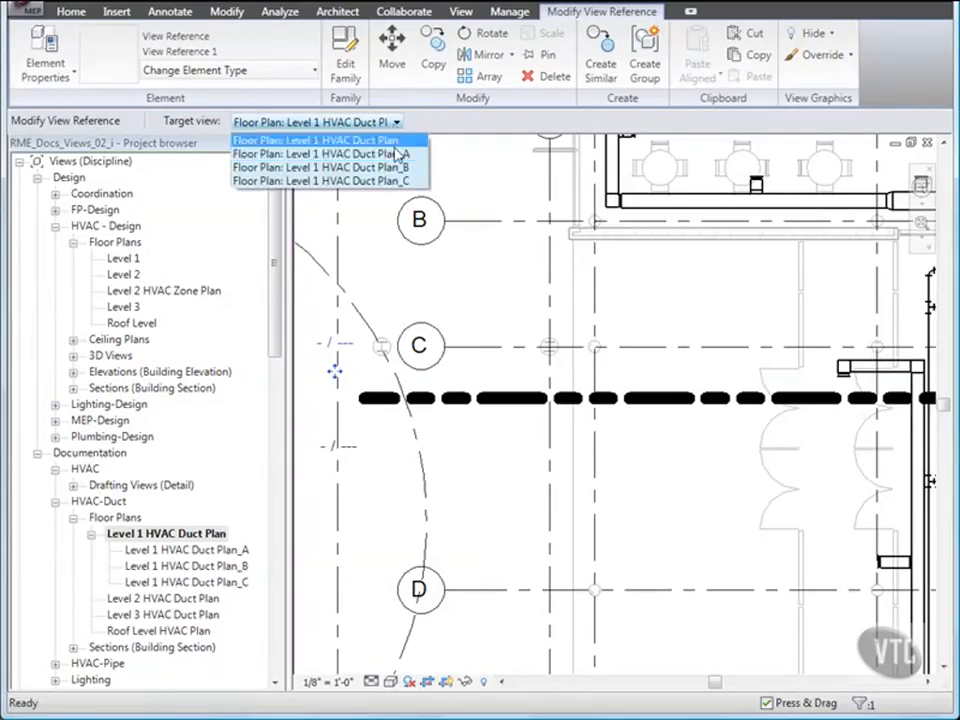
left_click(401, 155)
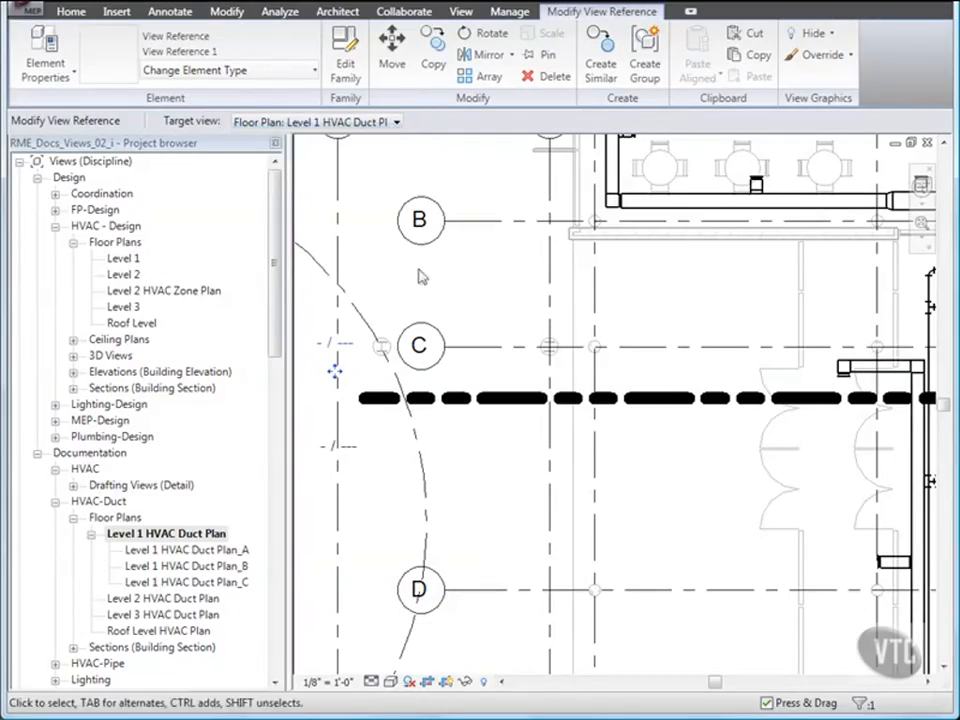
left_click(340, 449)
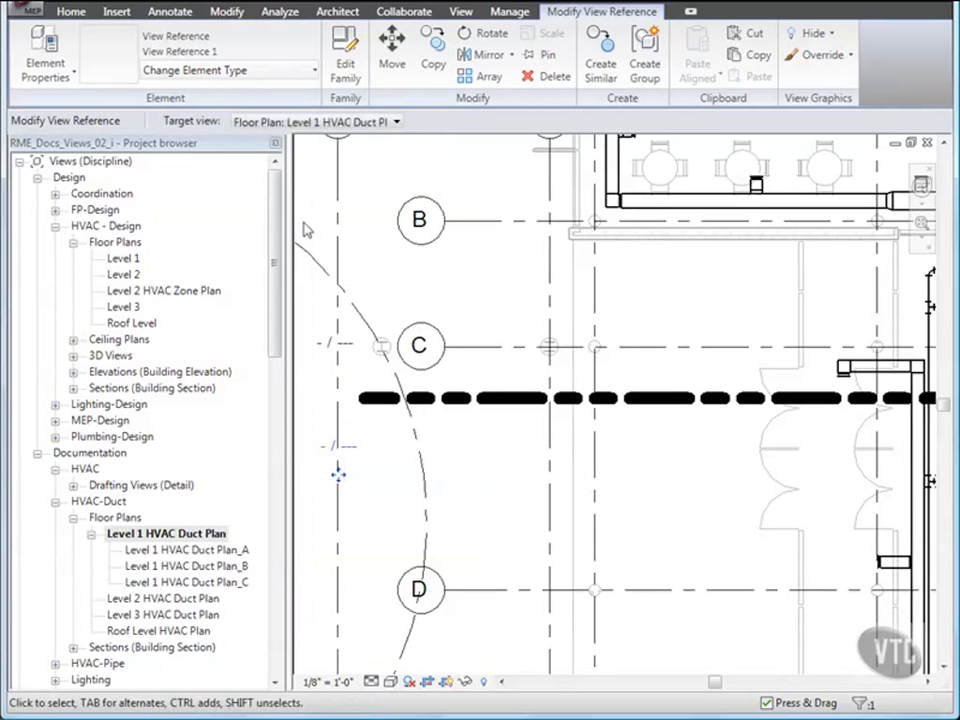
left_click(398, 123)
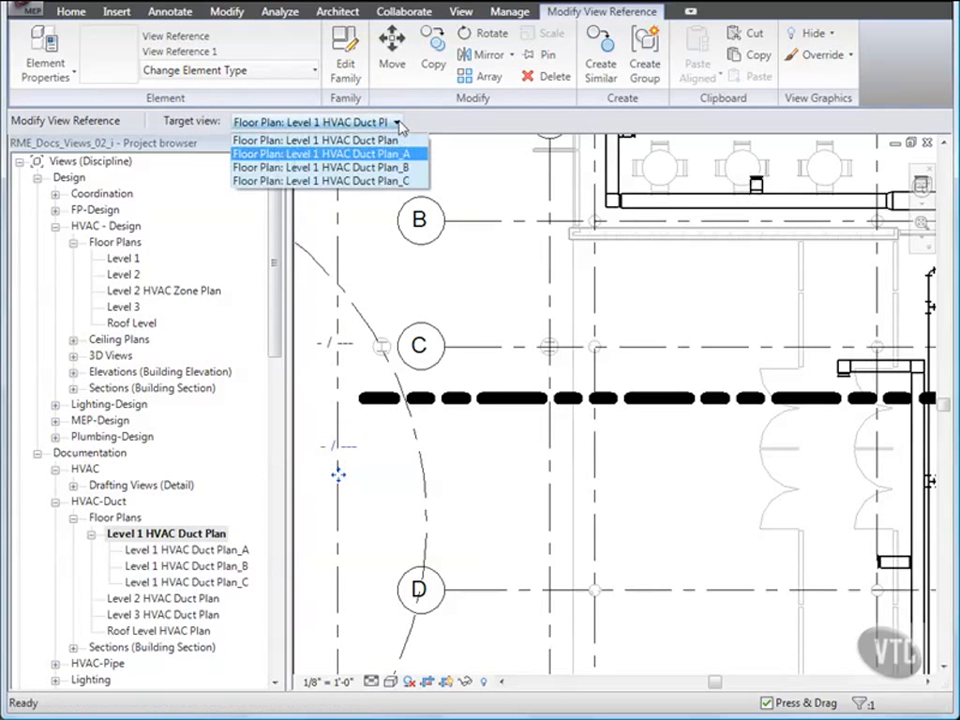
left_click(383, 168)
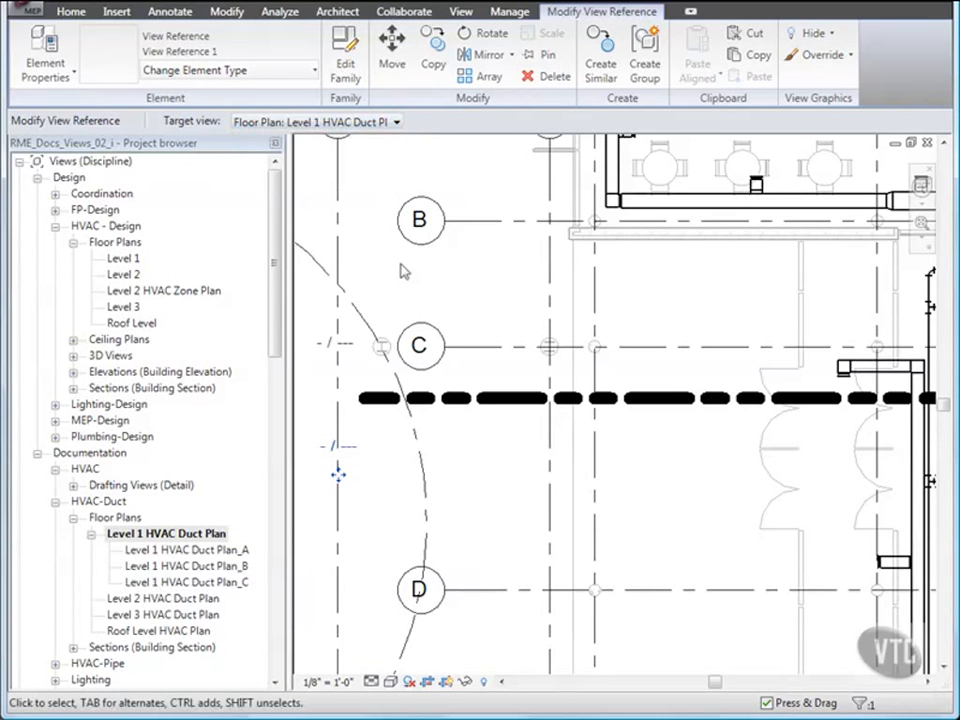
Place a view reference just below the left end of the lower matchline, beside grid bubble H.
scroll(472, 314, "down", 6)
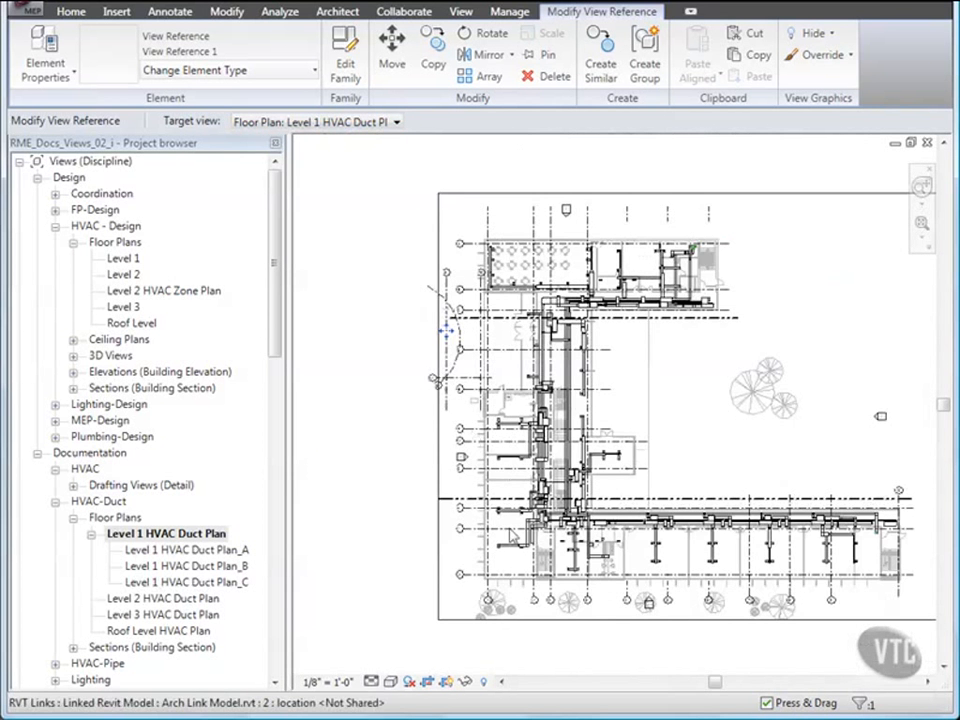
scroll(448, 500, "up", 7)
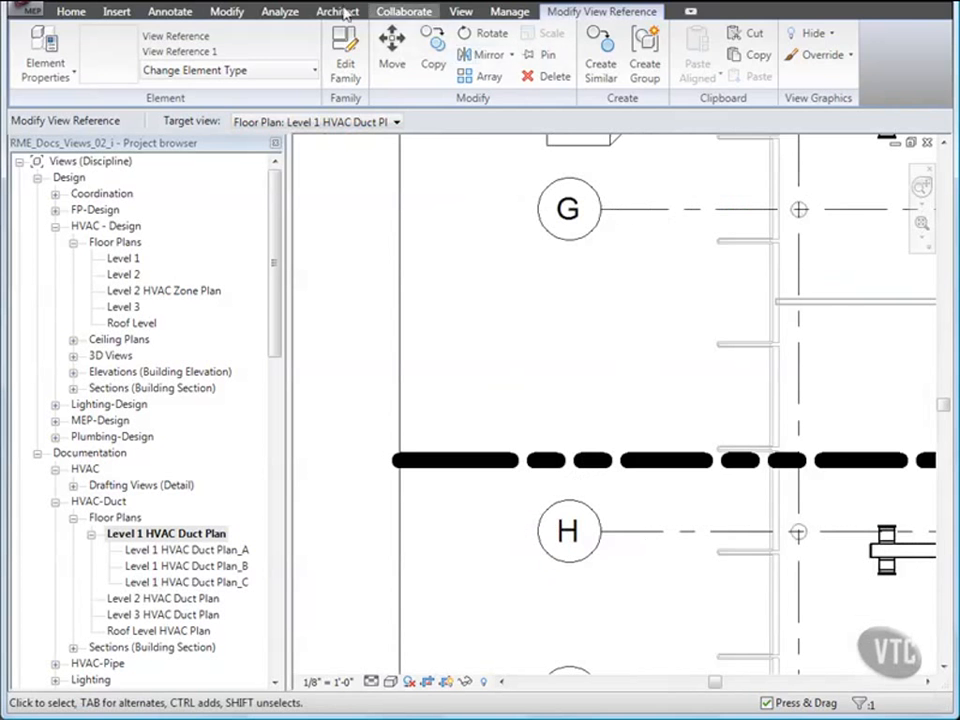
left_click(170, 11)
left_click(829, 78)
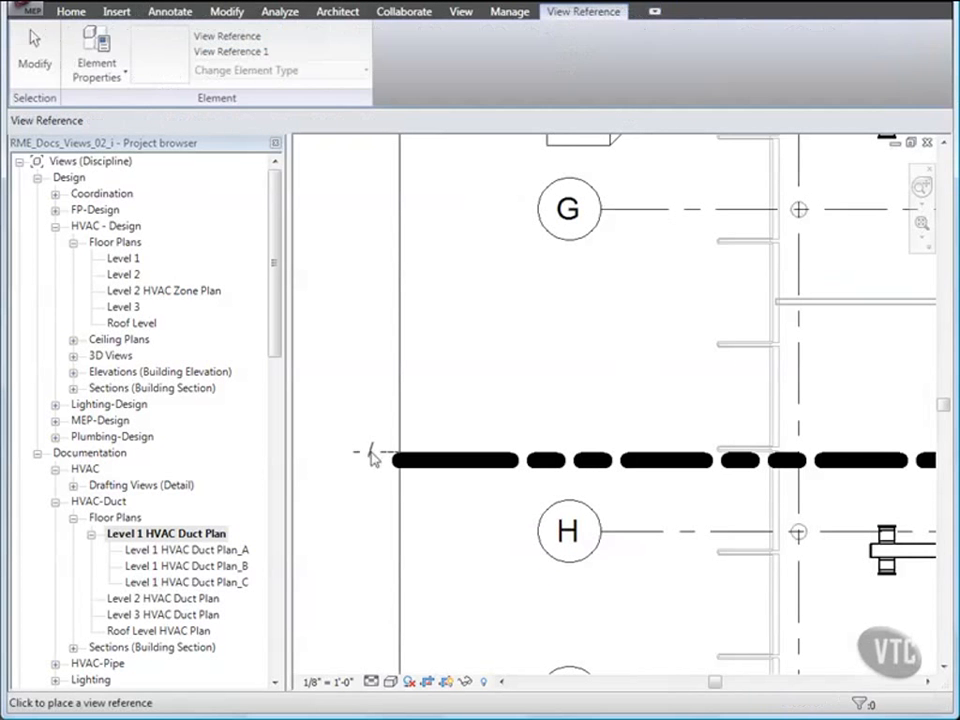
left_click(428, 535)
left_click(40, 66)
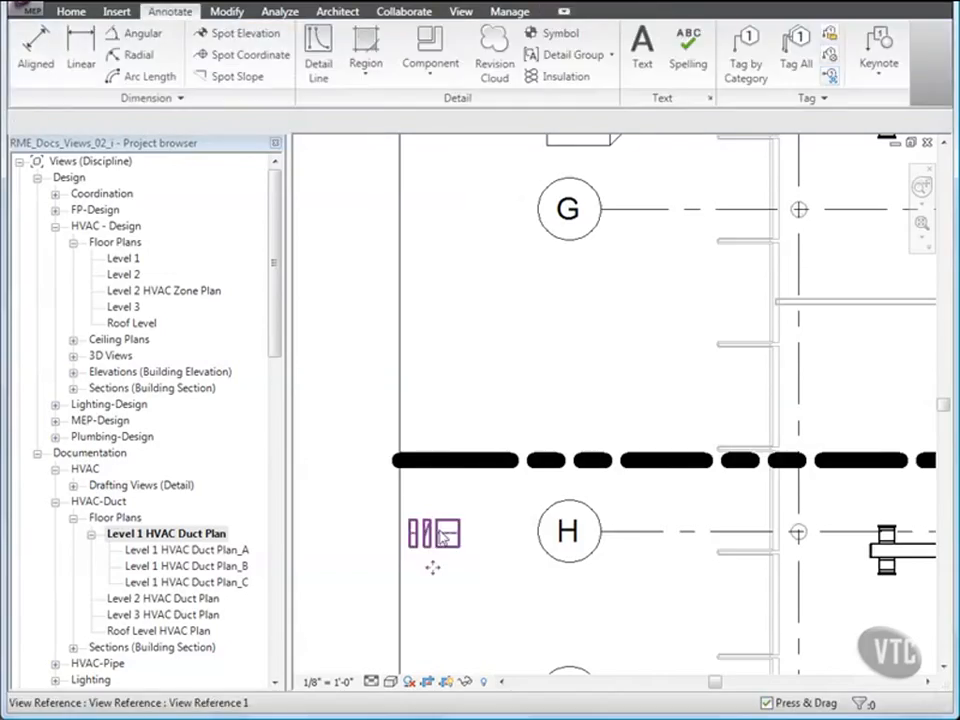
Set the target view of the reference beside grid H to Level 1 HVAC Duct Plan_C.
left_click(441, 537)
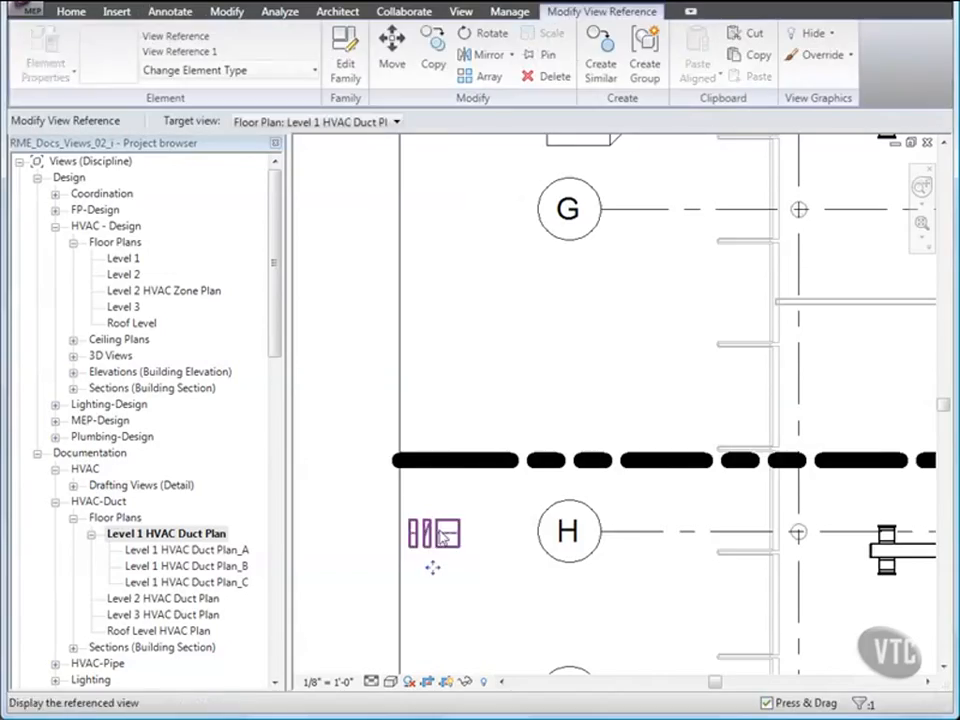
left_click(392, 124)
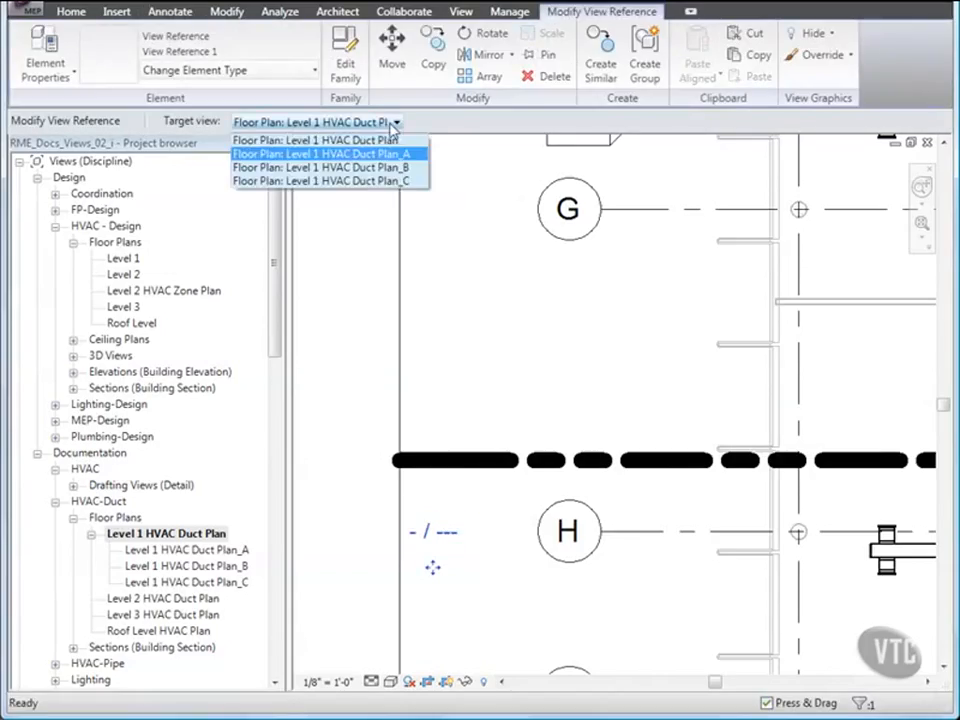
left_click(390, 181)
Open Level 1 HVAC Duct Plan_A and shrink its crop region around the north wing, ending just below the upper matchline.
scroll(429, 369, "down", 4)
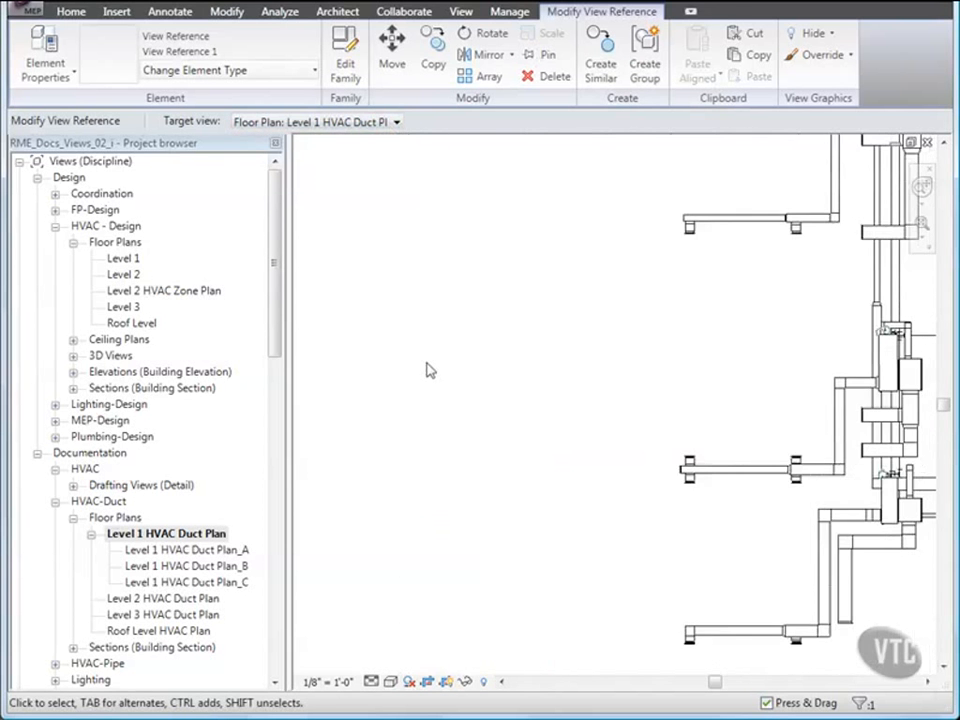
middle_click_drag(450, 346, 469, 461)
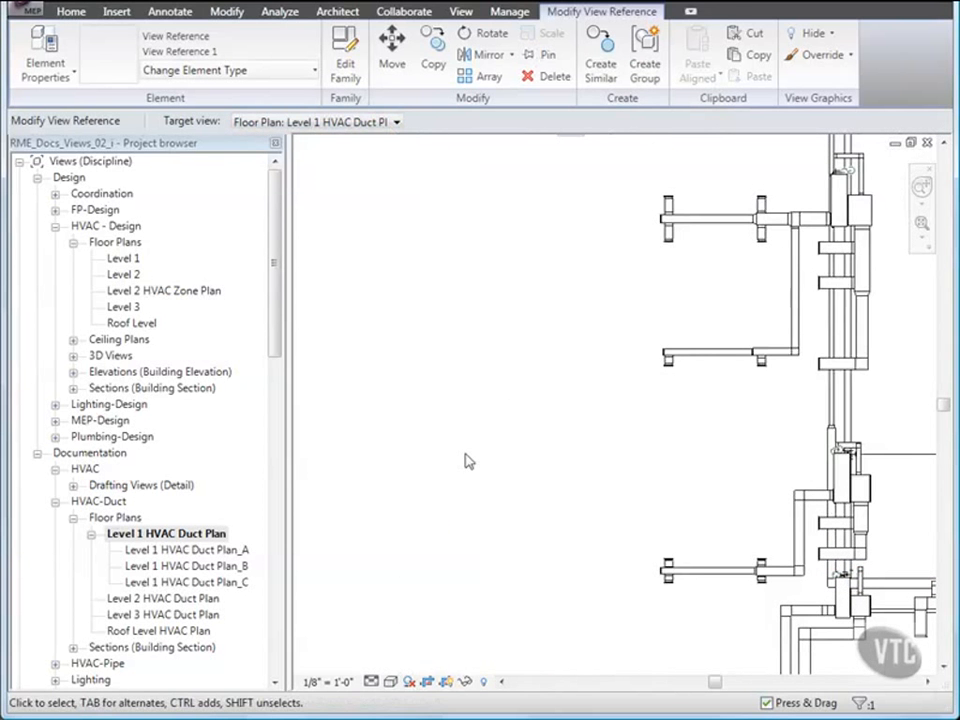
scroll(465, 458, "down", 3)
double_click(185, 549)
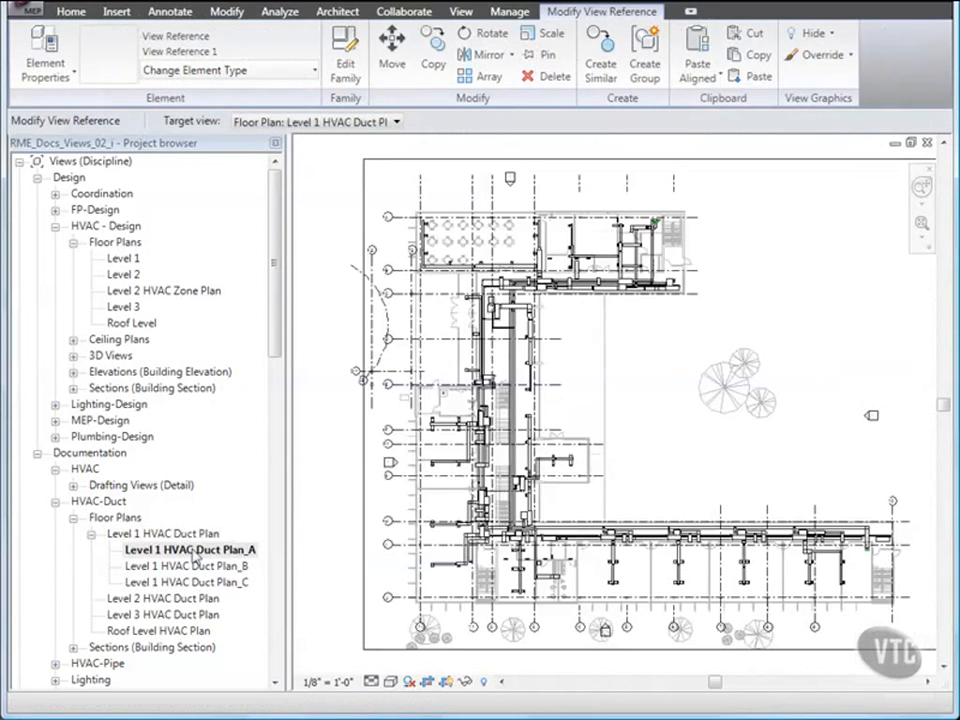
left_click(533, 166)
scroll(602, 320, "down", 2)
middle_click_drag(602, 320, 527, 322)
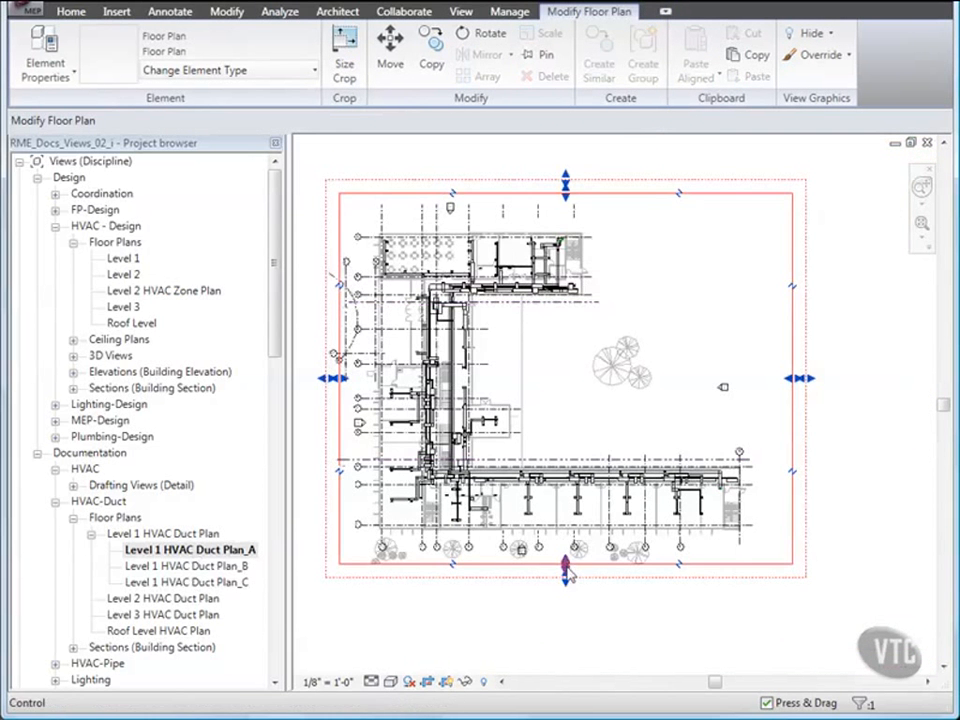
left_click_drag(566, 568, 566, 307)
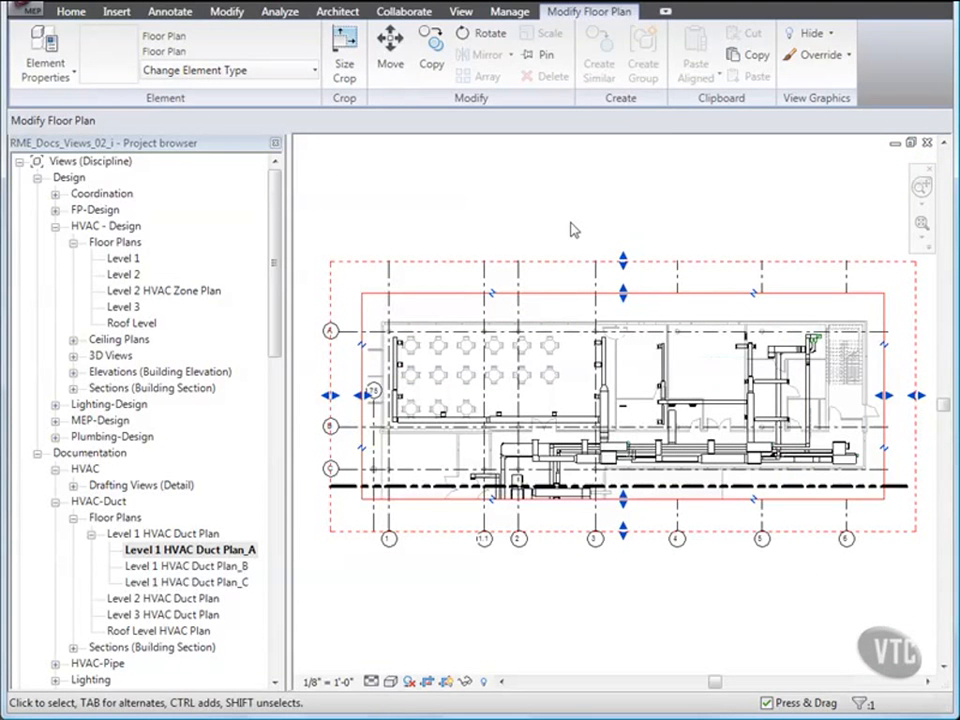
Crop Level 1 HVAC Duct Plan_B to the middle area around both matchlines and Level 1 HVAC Duct Plan_C to the south wing.
double_click(198, 567)
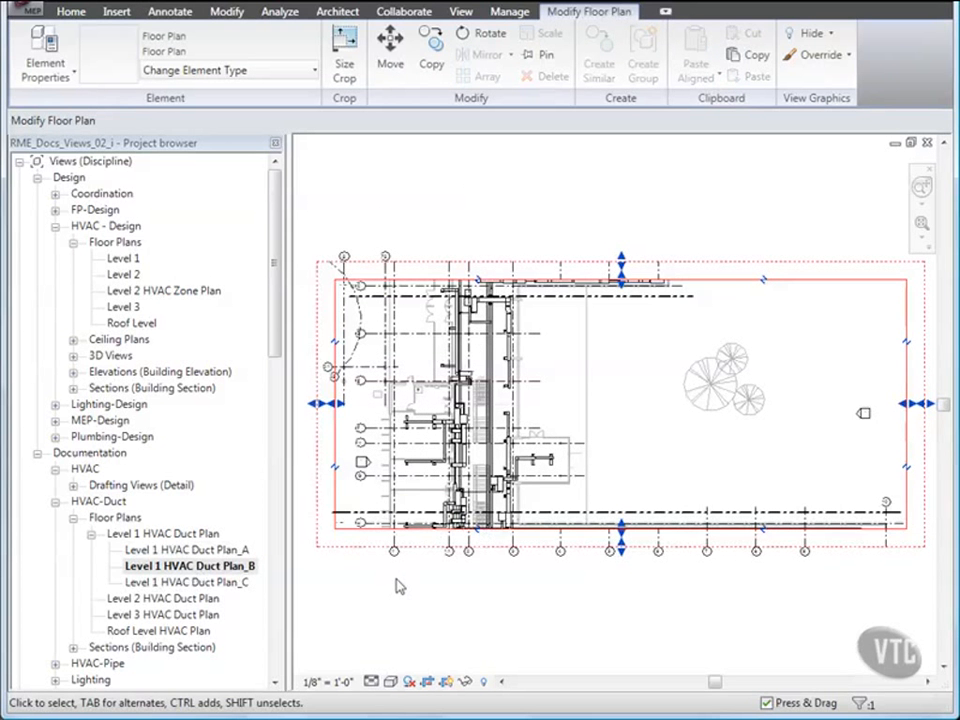
double_click(248, 583)
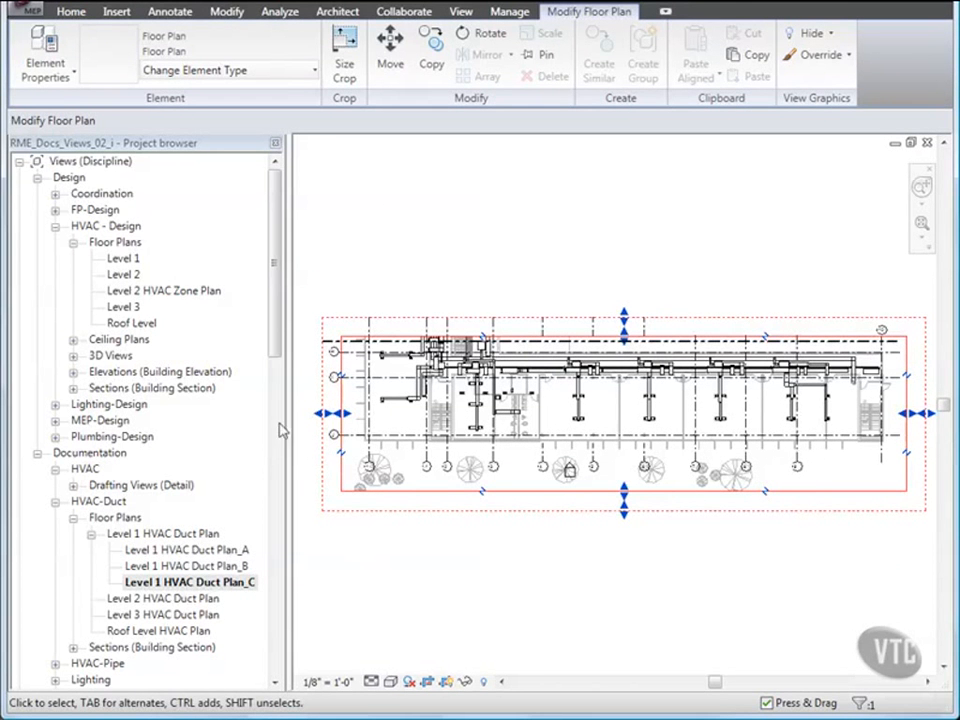
Open sheet M201 - 1ST FLOOR NORTH - HVAC and place Level 1 HVAC Duct Plan_A in the upper part of its drawing area.
left_click_drag(274, 332, 278, 506)
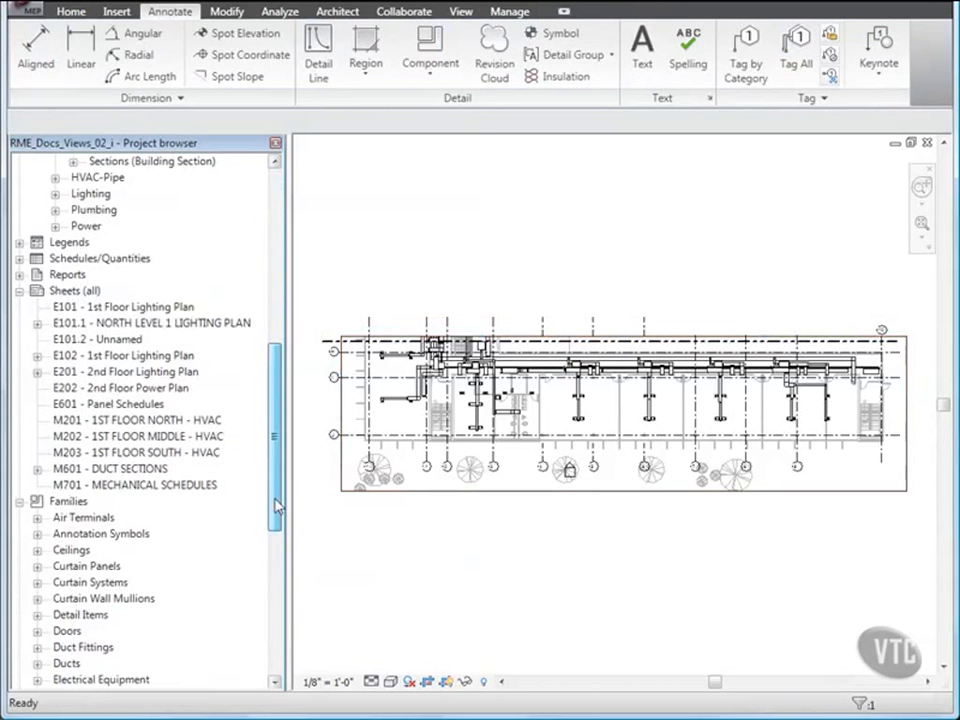
double_click(125, 422)
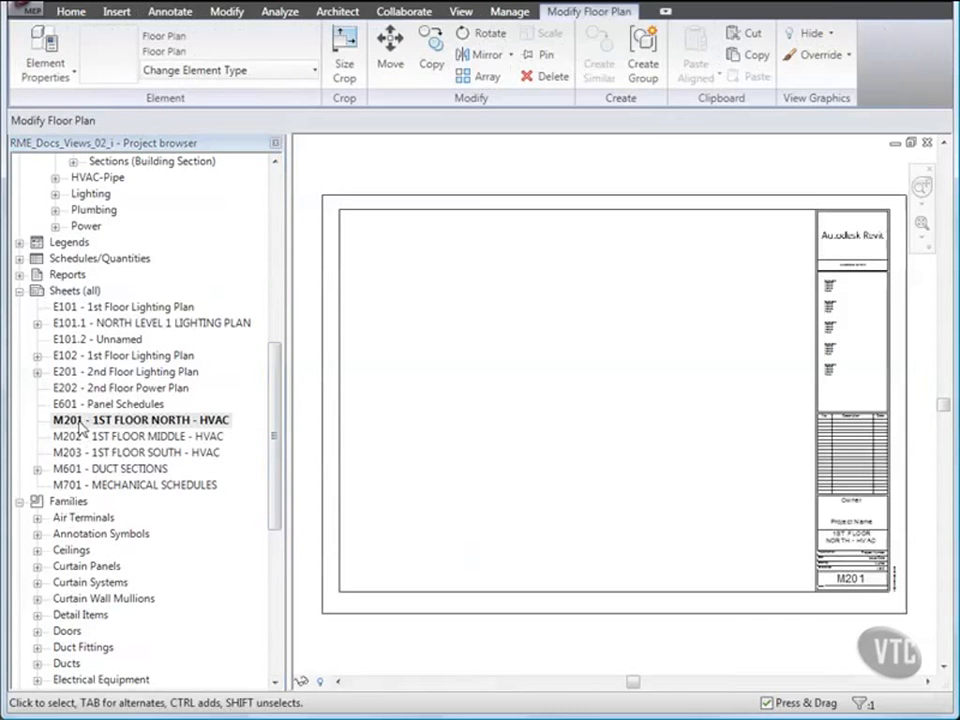
left_click_drag(278, 437, 277, 375)
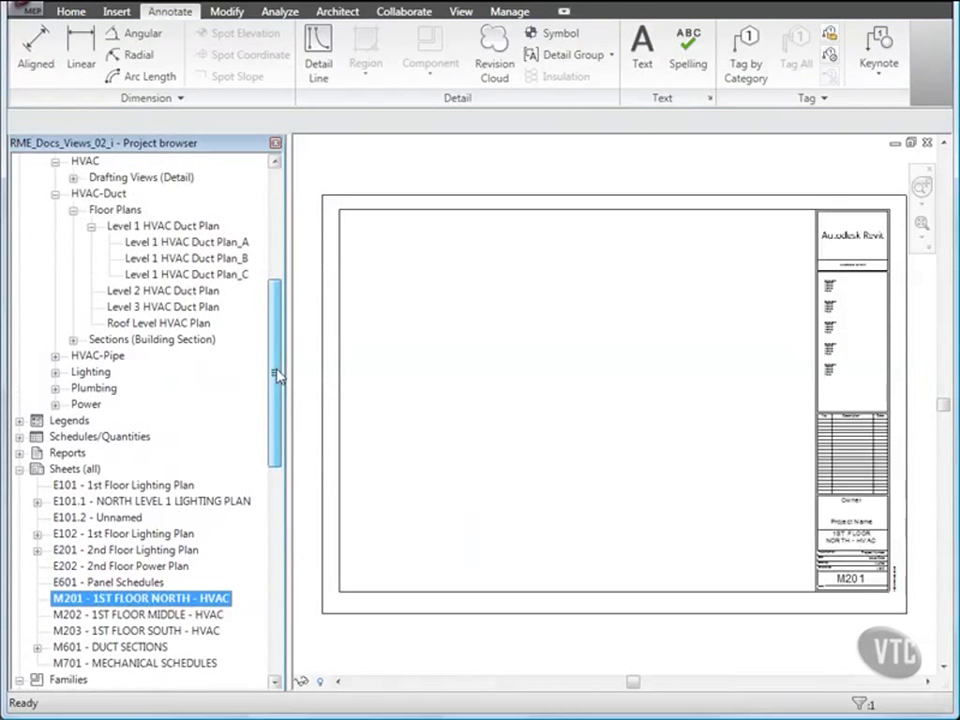
left_click(161, 245)
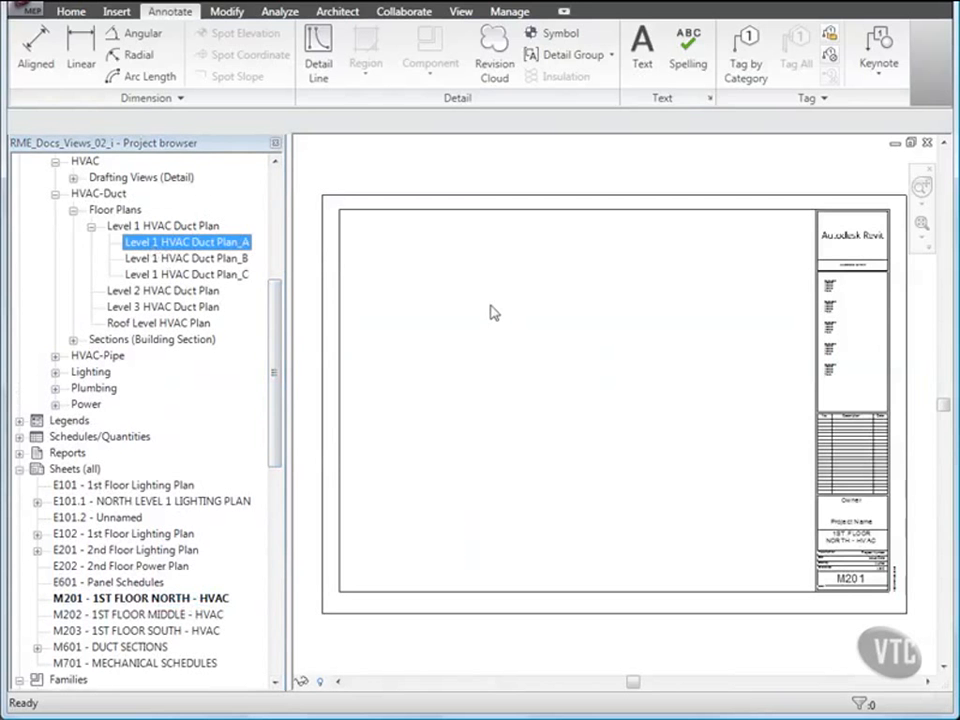
left_click_drag(490, 306, 493, 306)
left_click(656, 296)
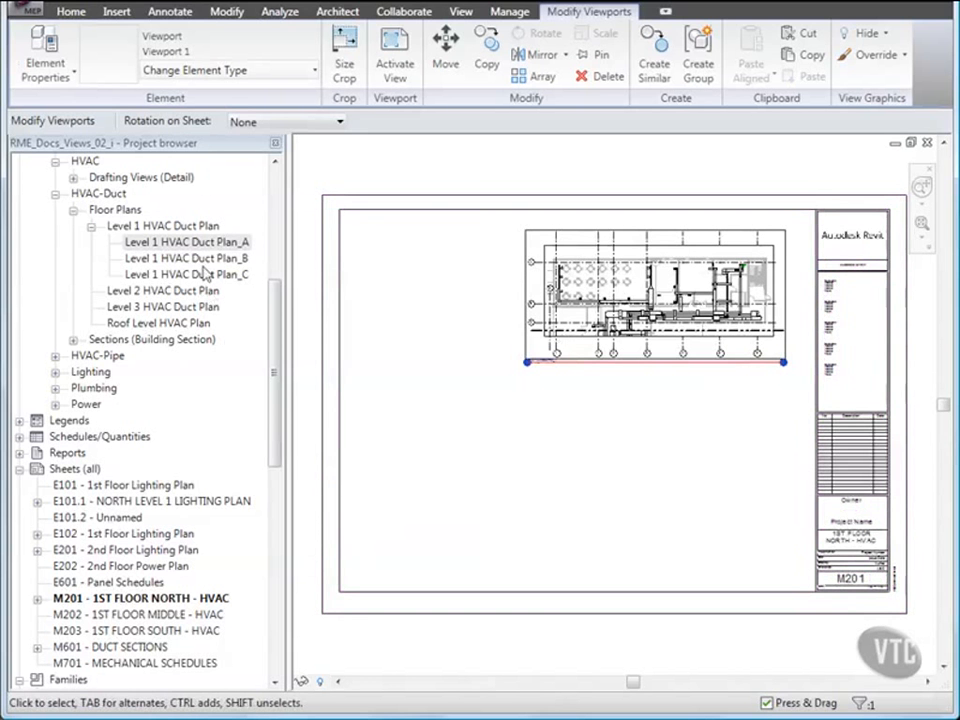
Open sheet M202 - 1ST FLOOR MIDDLE - HVAC and place Level 1 HVAC Duct Plan_B on it.
double_click(118, 614)
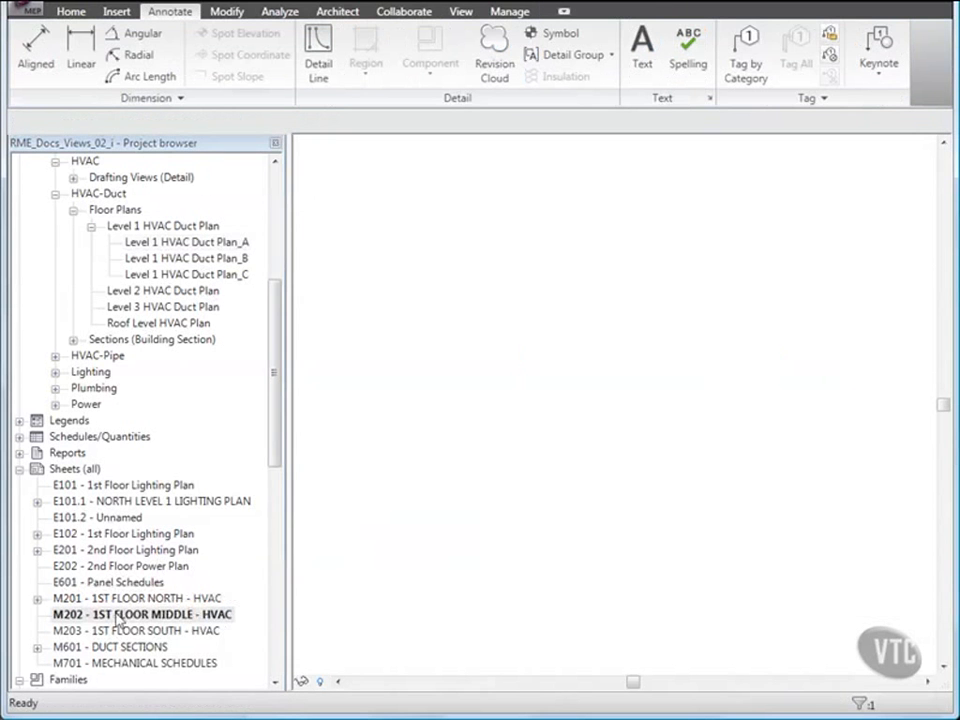
left_click(189, 259)
left_click_drag(182, 263, 602, 339)
left_click(586, 349)
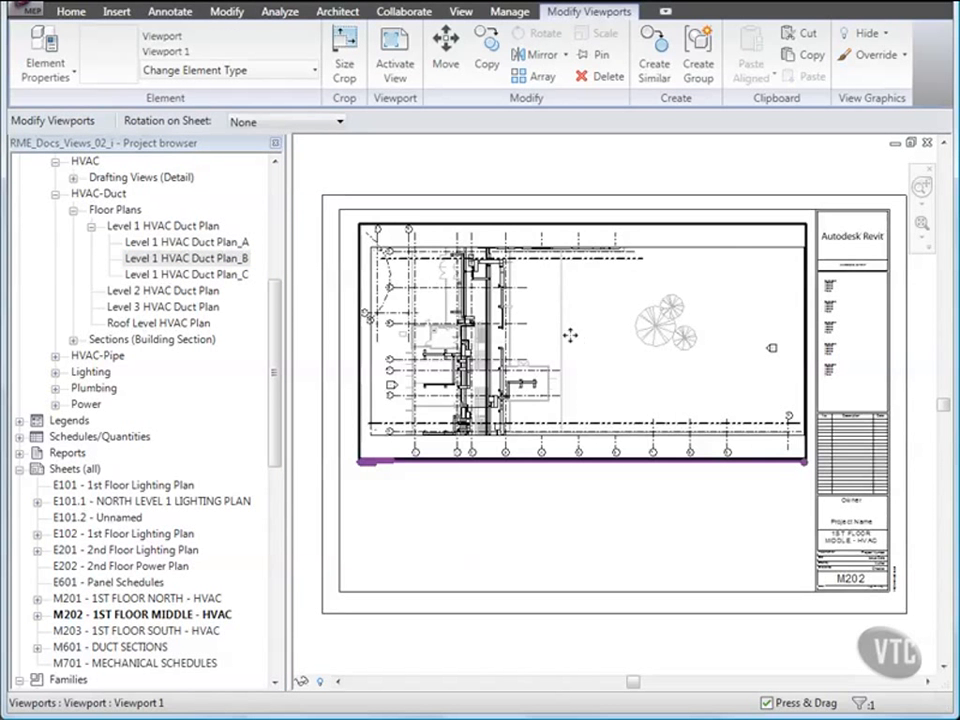
Reopen the parent Level 1 HVAC Duct Plan and examine the two view references at the left end of the upper matchline.
left_click(160, 230)
double_click(160, 230)
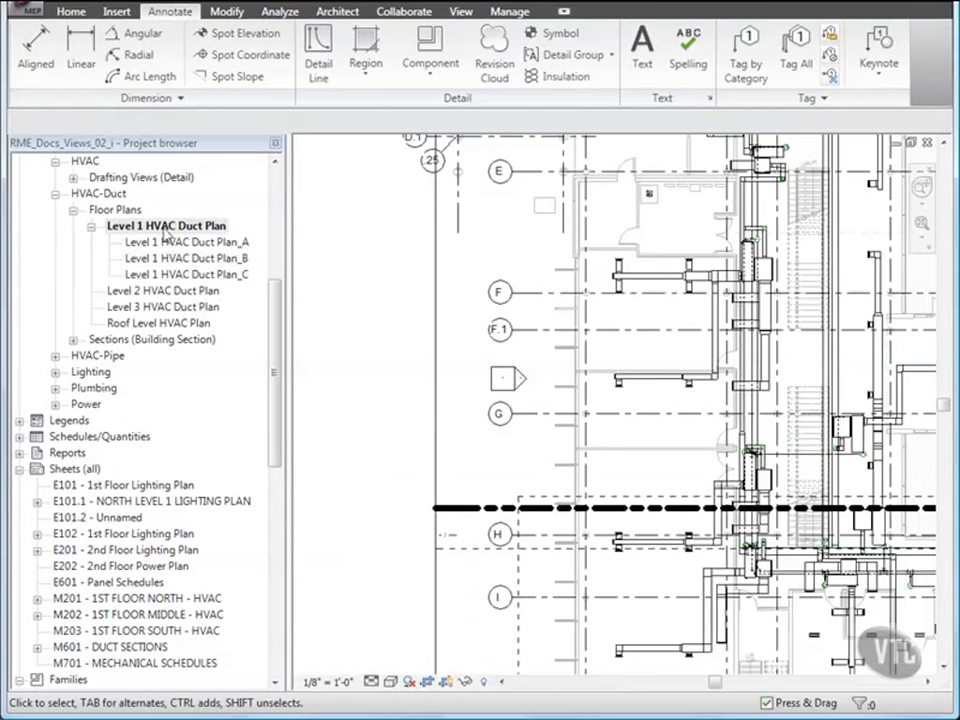
mouse_move(447, 231)
middle_mouse_down()
mouse_move(446, 416)
mouse_move(467, 340)
mouse_move(467, 254)
mouse_move(465, 461)
middle_mouse_up()
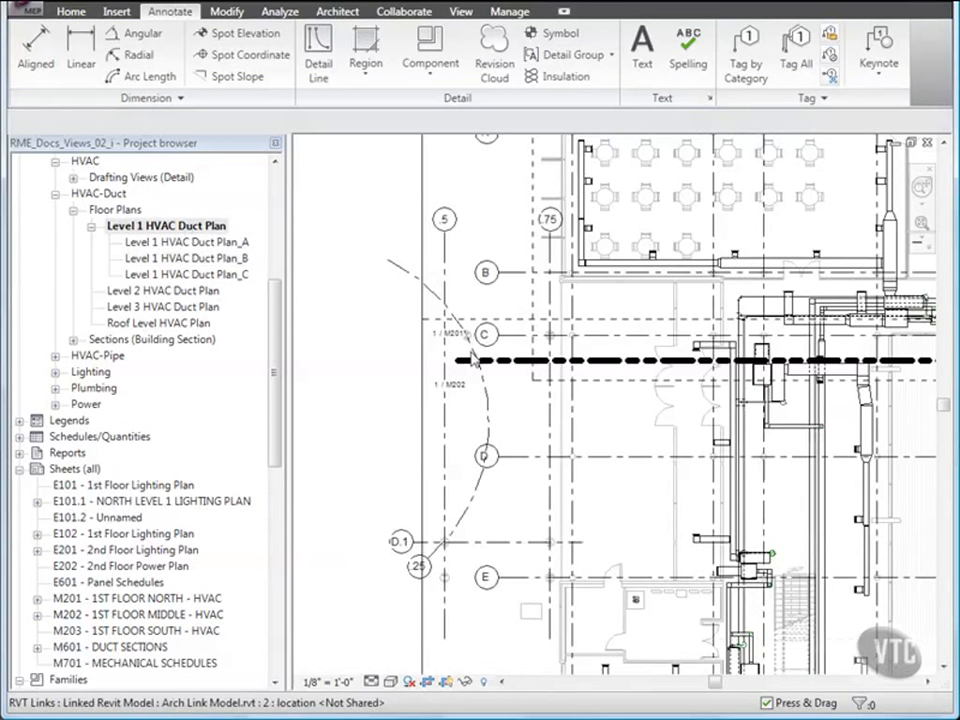
scroll(474, 360, "up", 5)
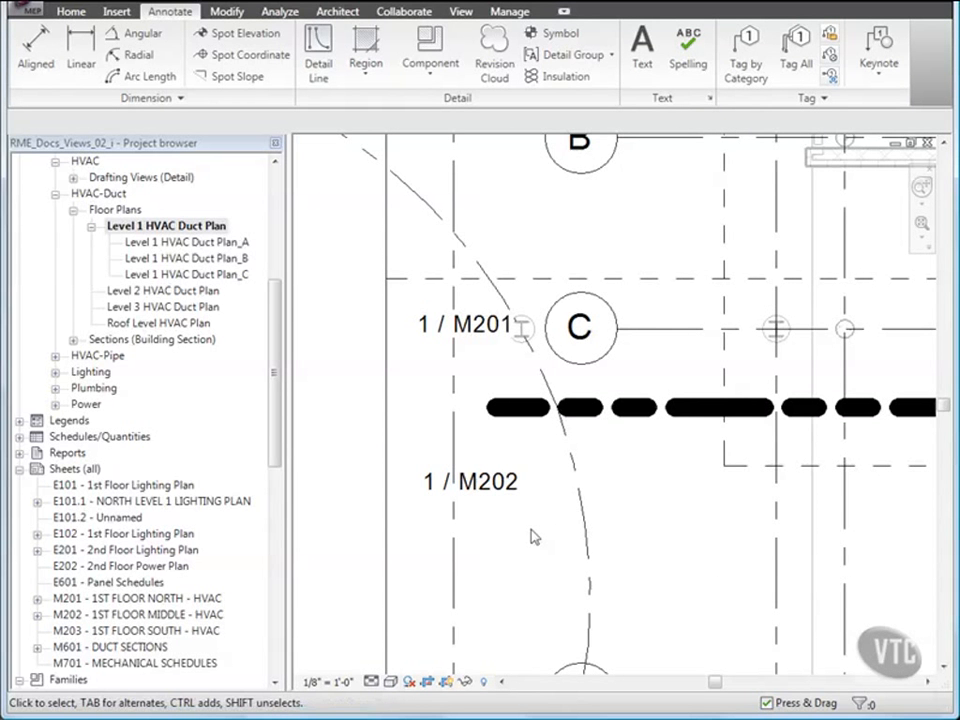
scroll(533, 537, "up", 1)
scroll(533, 537, "up", 1)
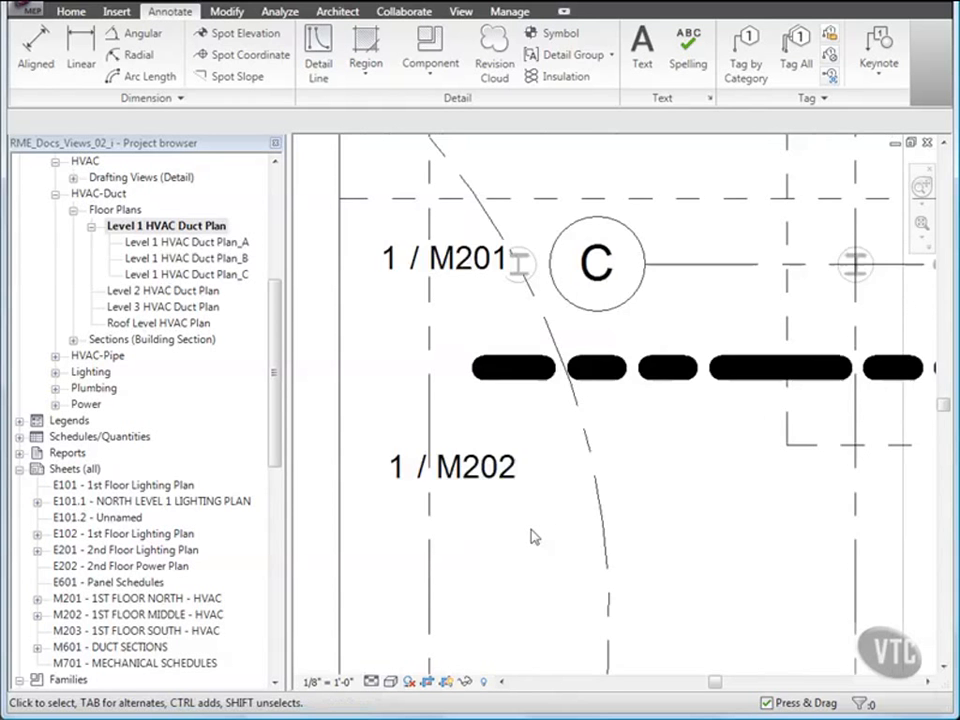
scroll(545, 535, "up", 1)
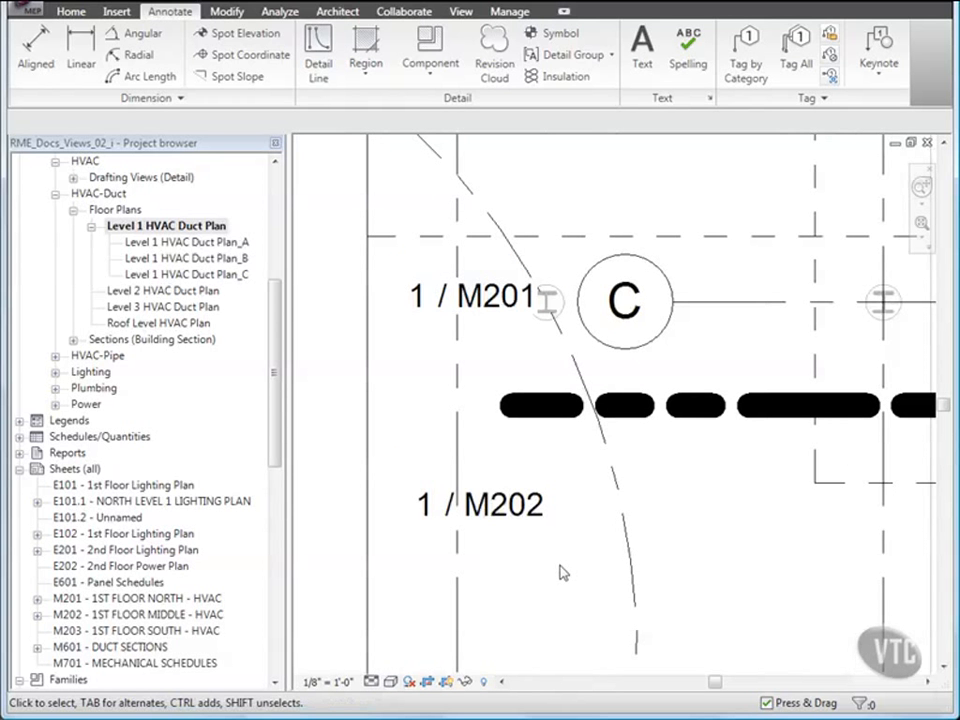
Close the RME_Docs_Views_02_i project without saving the changes.
left_click(35, 14)
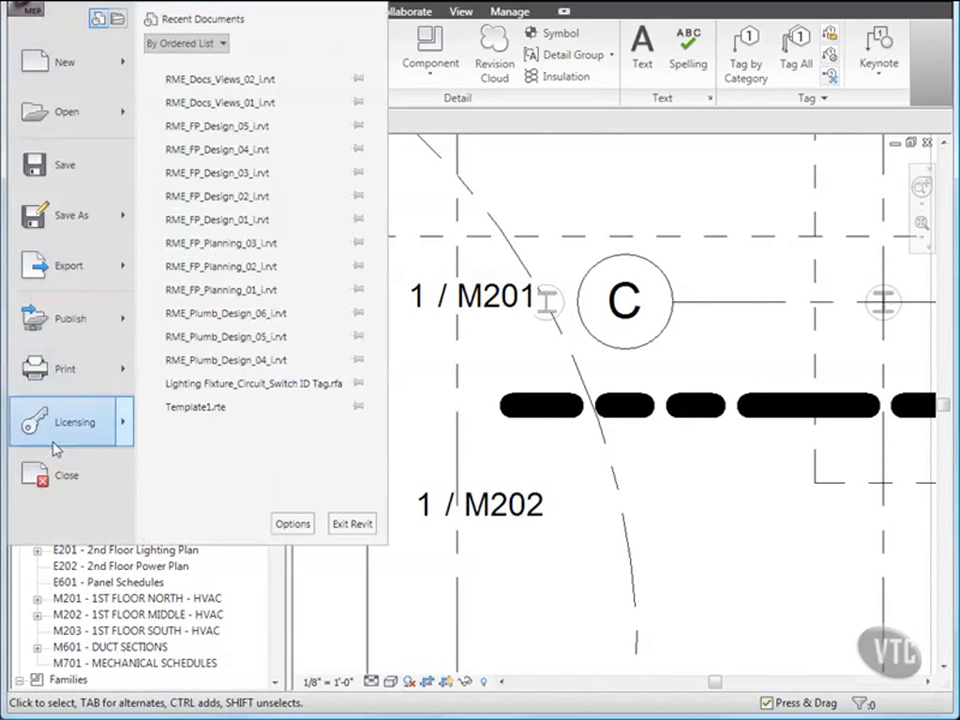
left_click(62, 478)
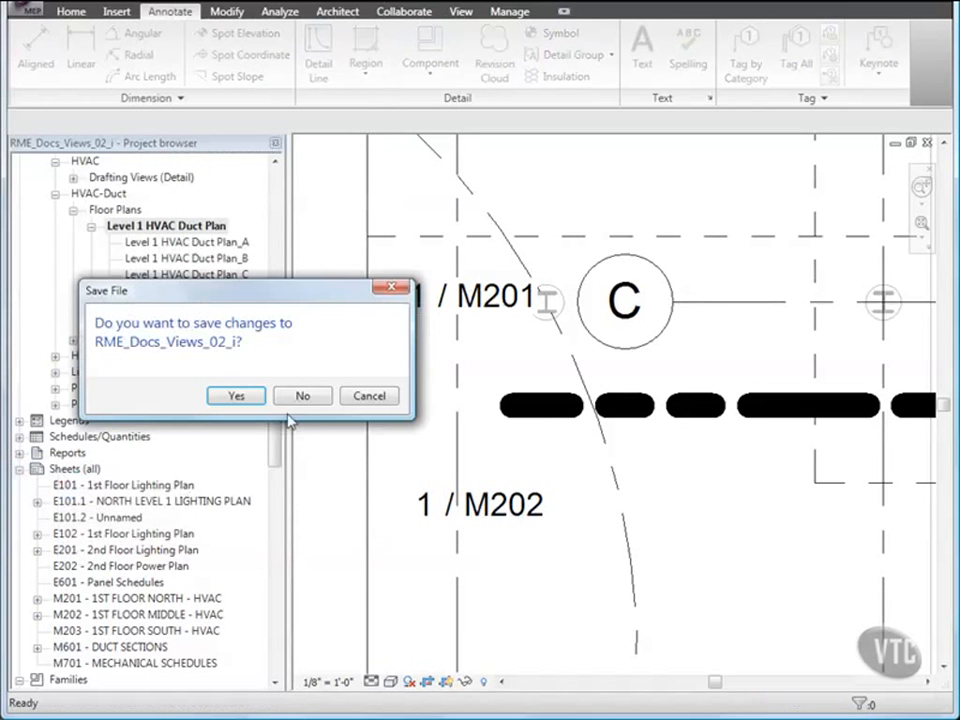
left_click(303, 397)
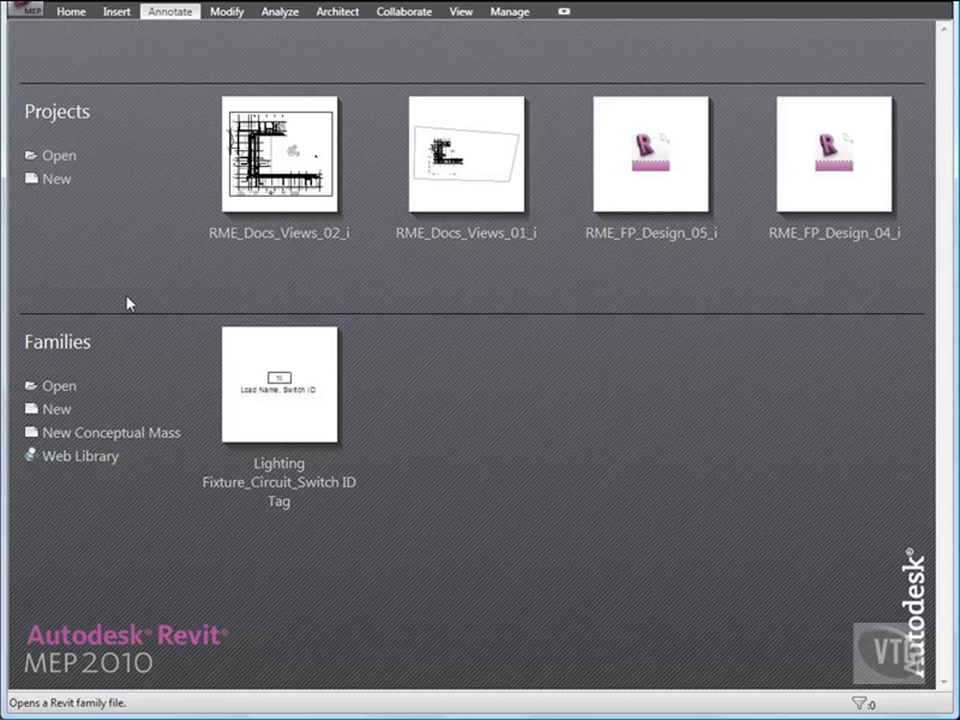
Open the project RME_Docs_Views_03_i from the 06_Construction Documentation folder of the Imperial training files.
left_click(31, 14)
left_click(48, 128)
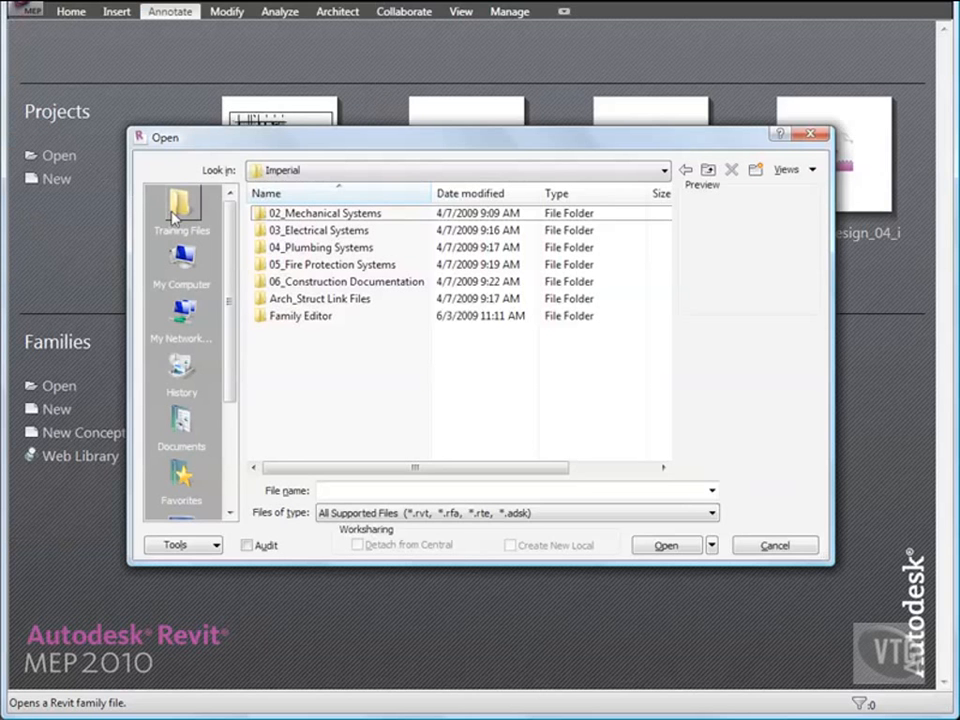
left_click(319, 282)
double_click(319, 282)
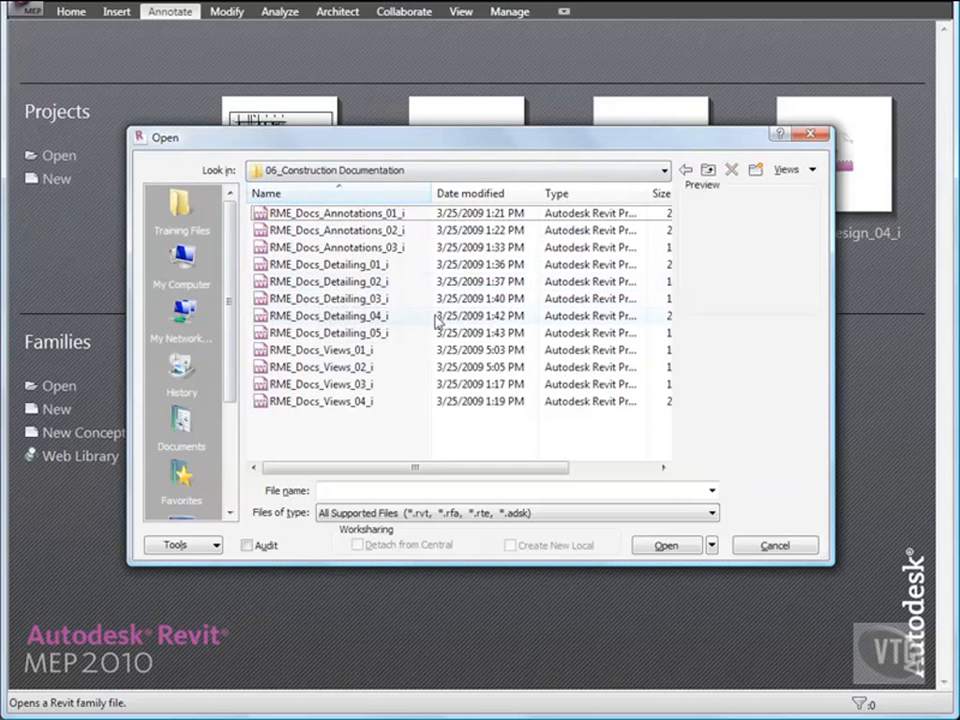
double_click(320, 384)
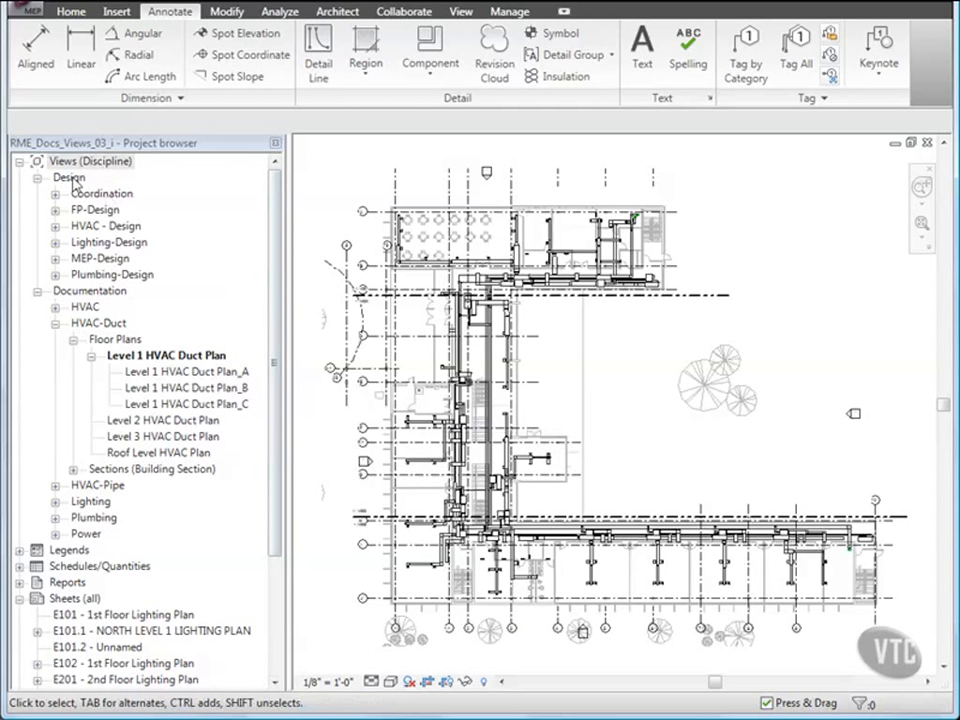
Duplicate the 3D Plumbing view under Plumbing-Design without detailing.
left_click(55, 275)
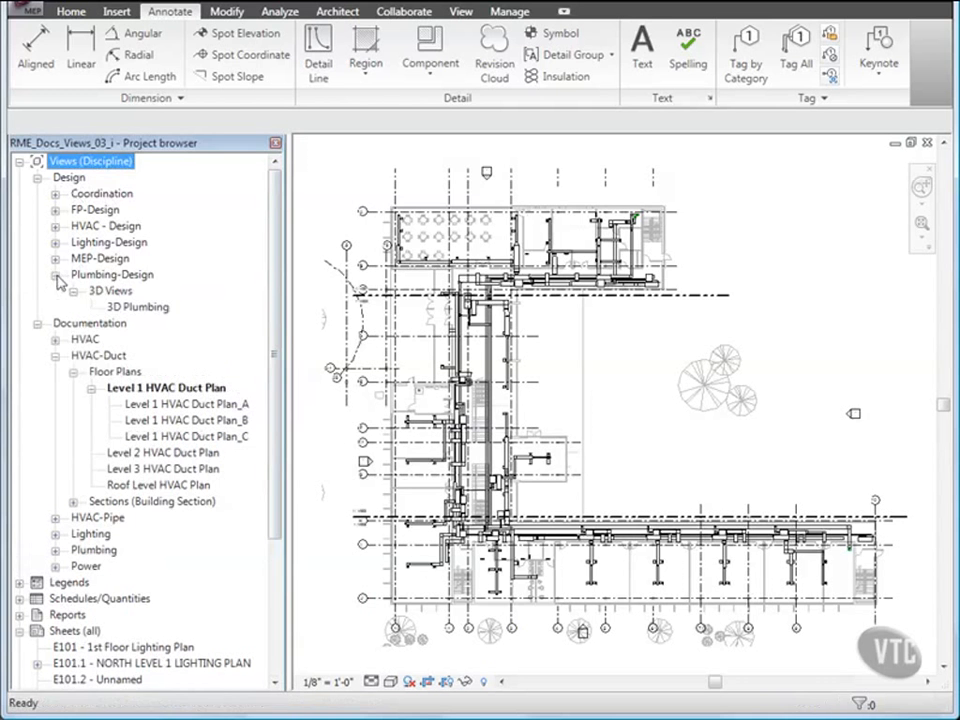
right_click(134, 310)
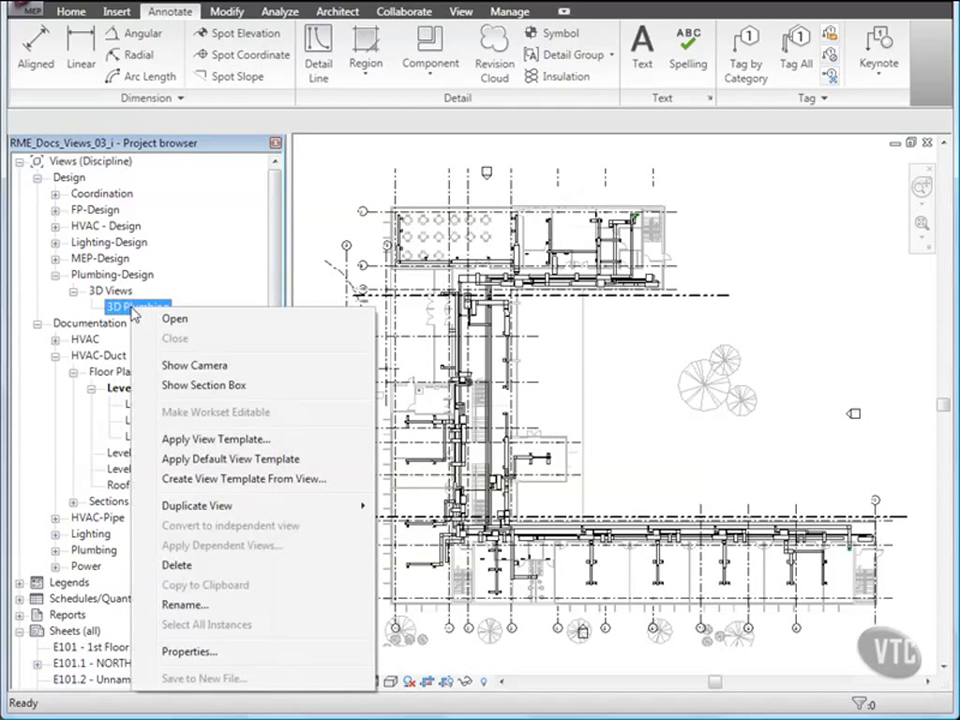
mouse_move(228, 510)
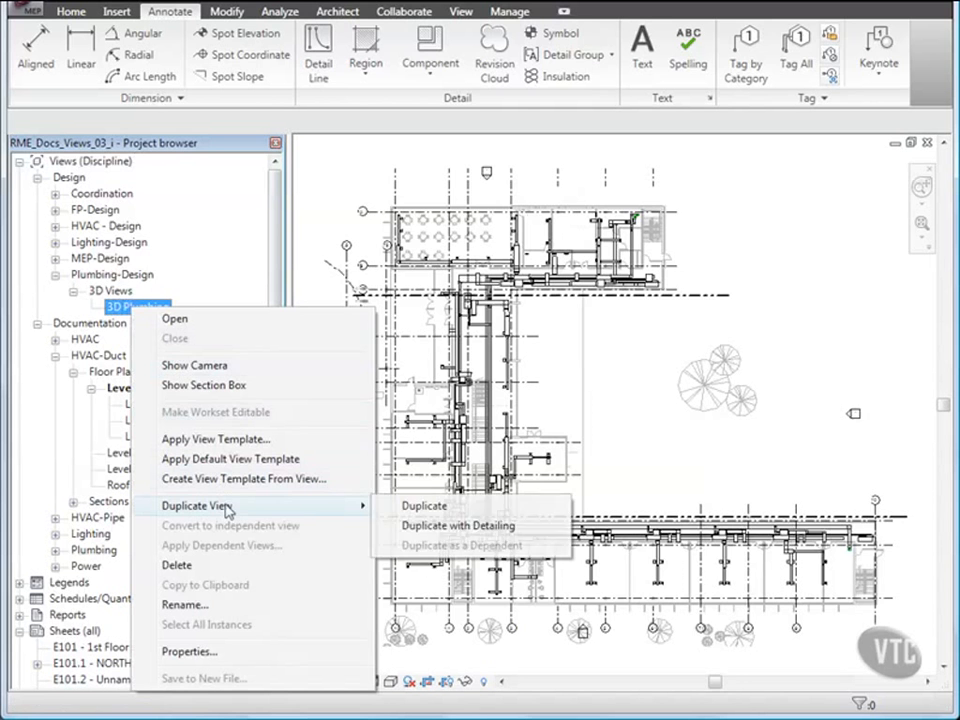
left_click(424, 506)
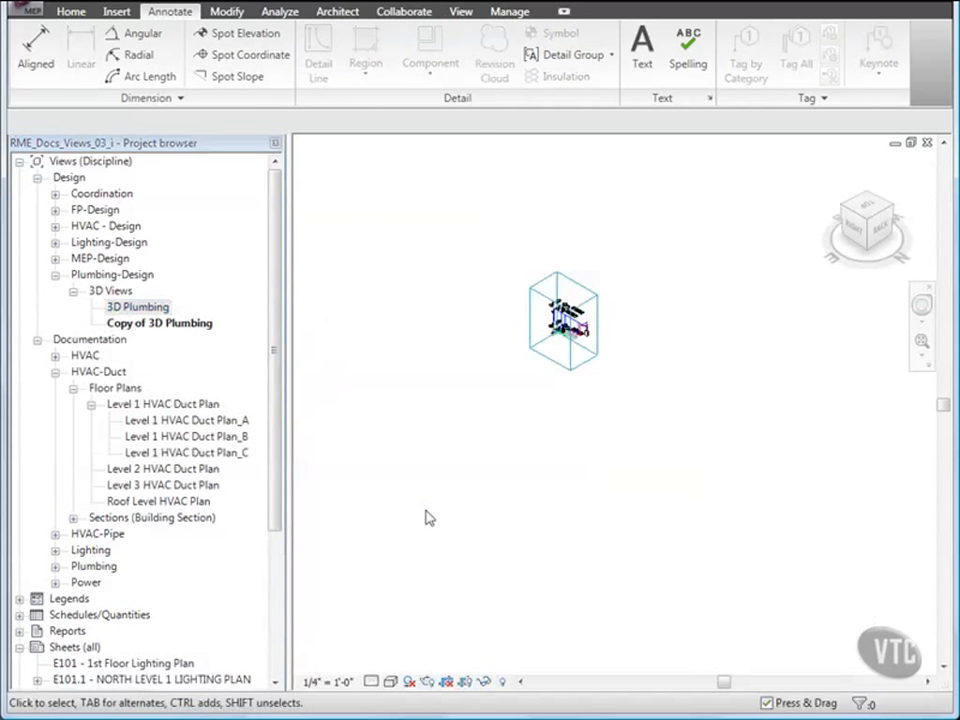
Select the section box in the duplicated 3D view and examine the plumbing fixtures and pipes it encloses.
scroll(578, 357, "up", 2)
scroll(577, 350, "up", 4)
middle_click_drag(574, 338, 604, 446)
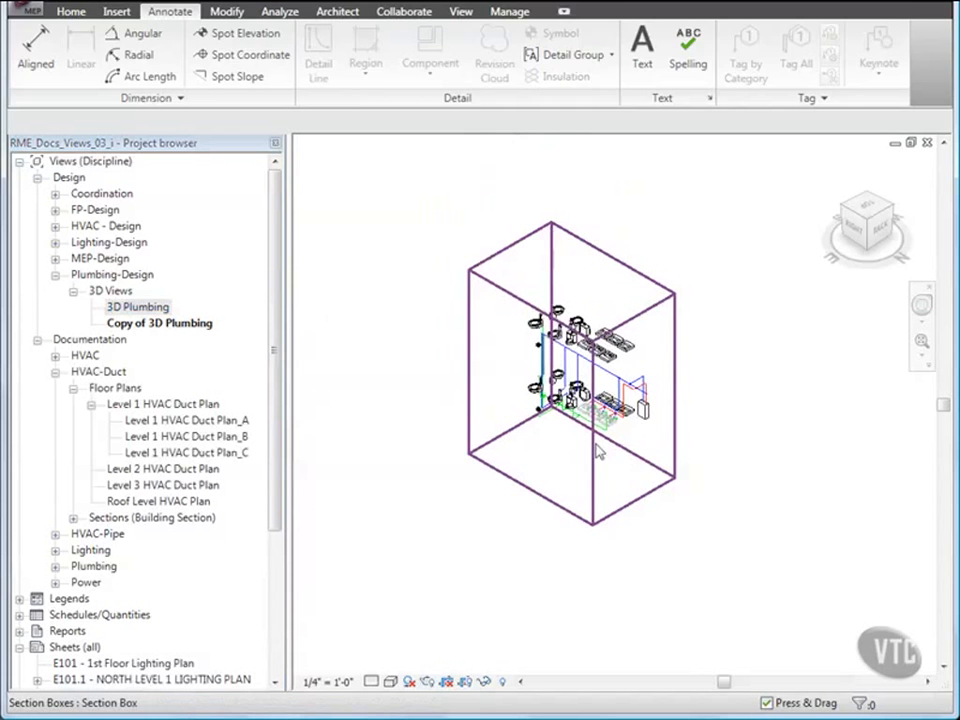
left_click(597, 452)
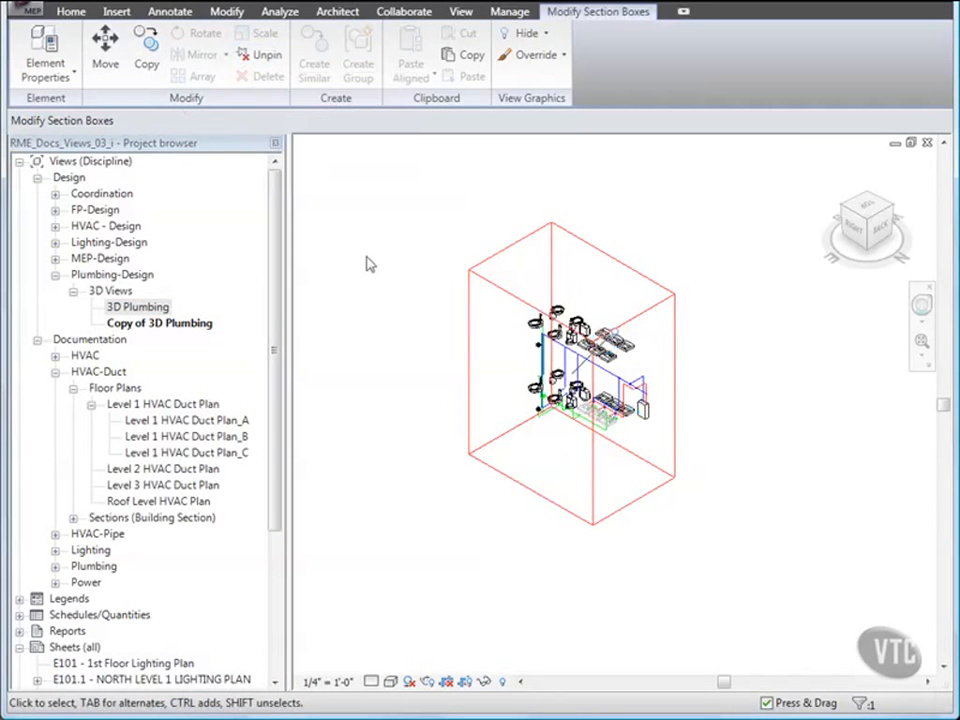
scroll(540, 360, "up", 4)
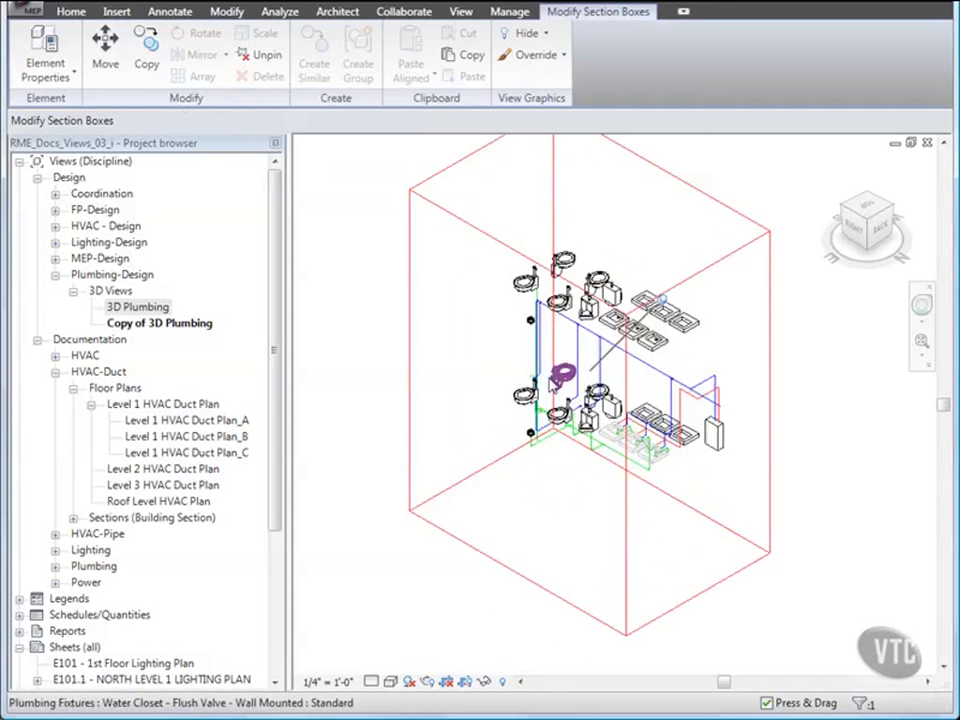
middle_click_drag(495, 366, 514, 371)
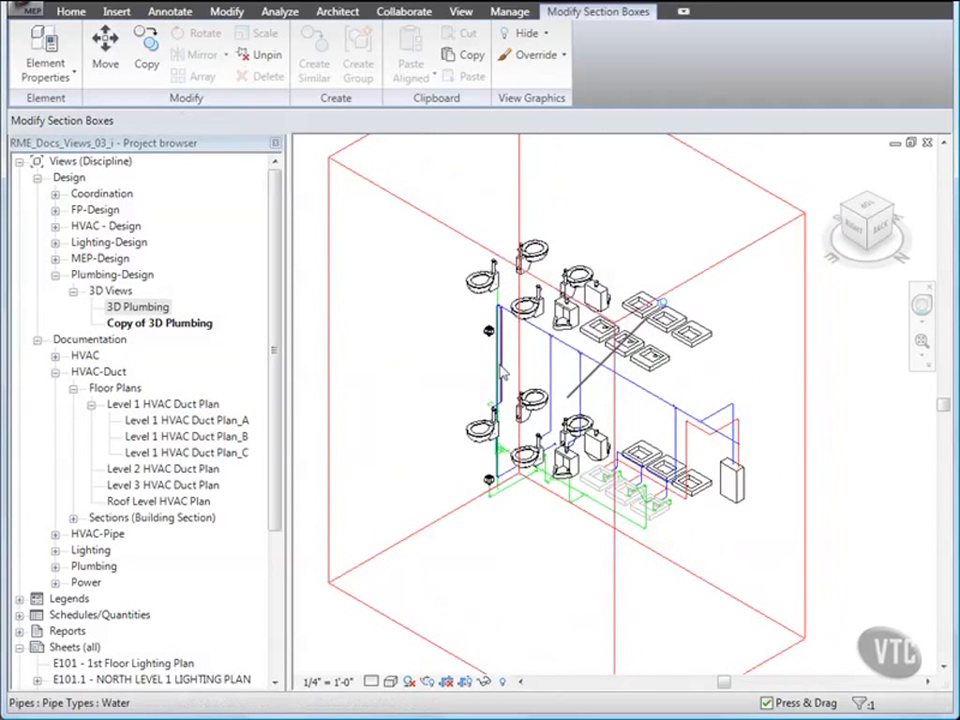
In the properties of the copied 3D Plumbing view, set the view name to Plumbing Isometric - Domestic Water.
right_click(143, 330)
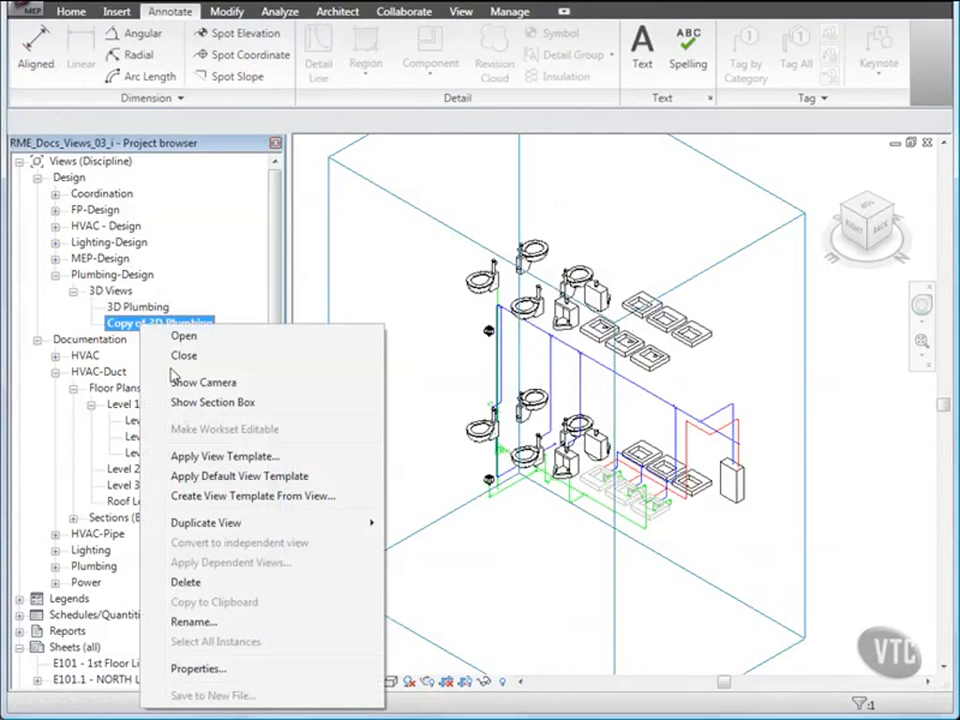
left_click(185, 668)
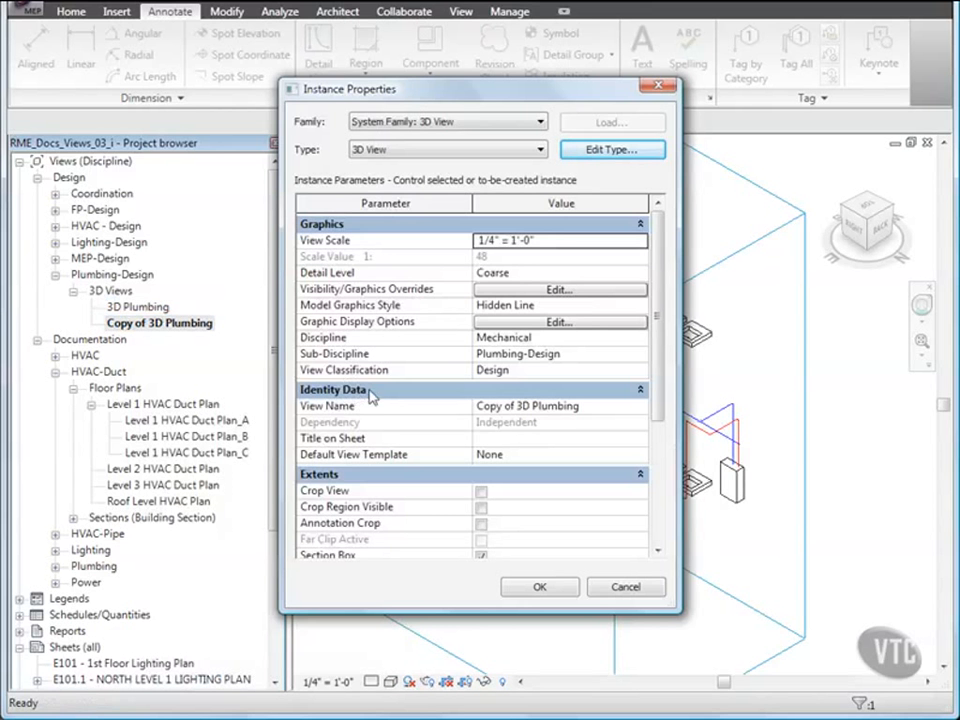
left_click(505, 406)
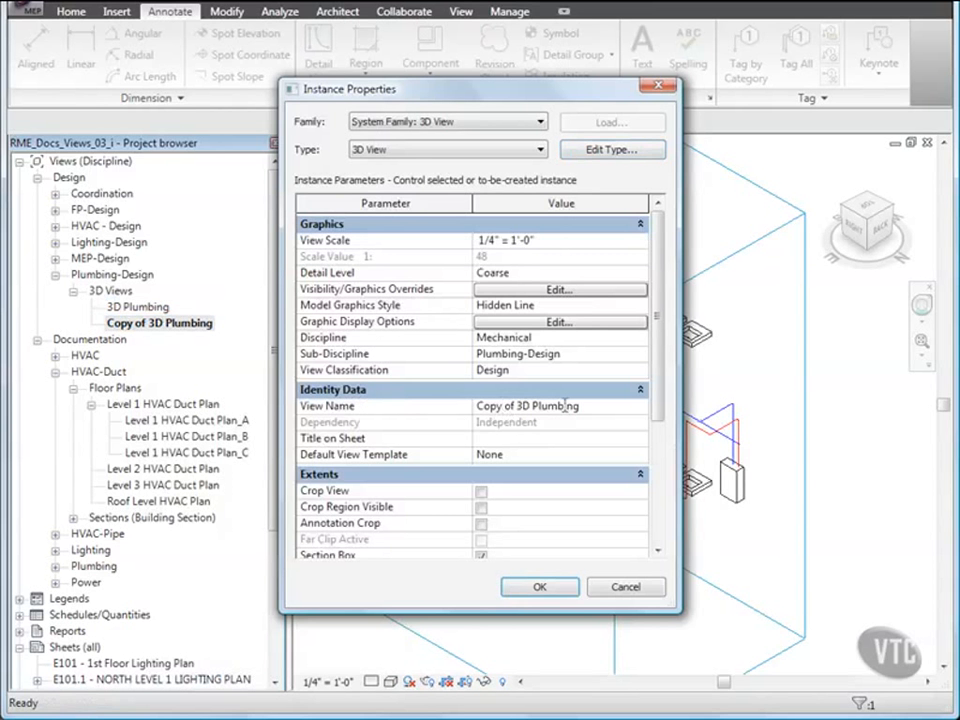
left_click_drag(534, 406, 441, 406)
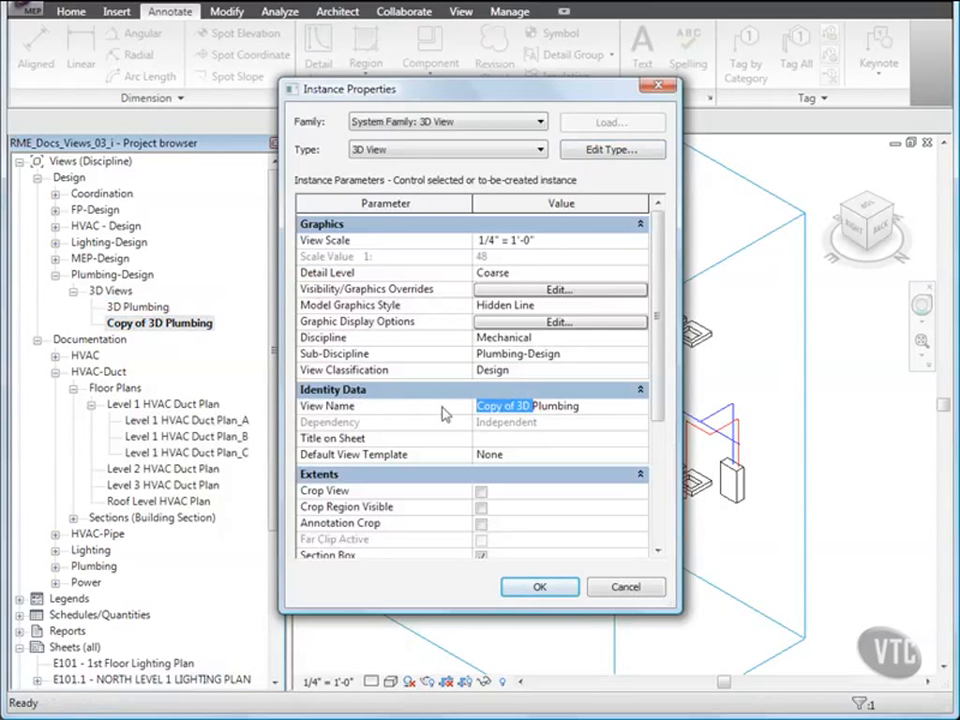
key("BackSpace")
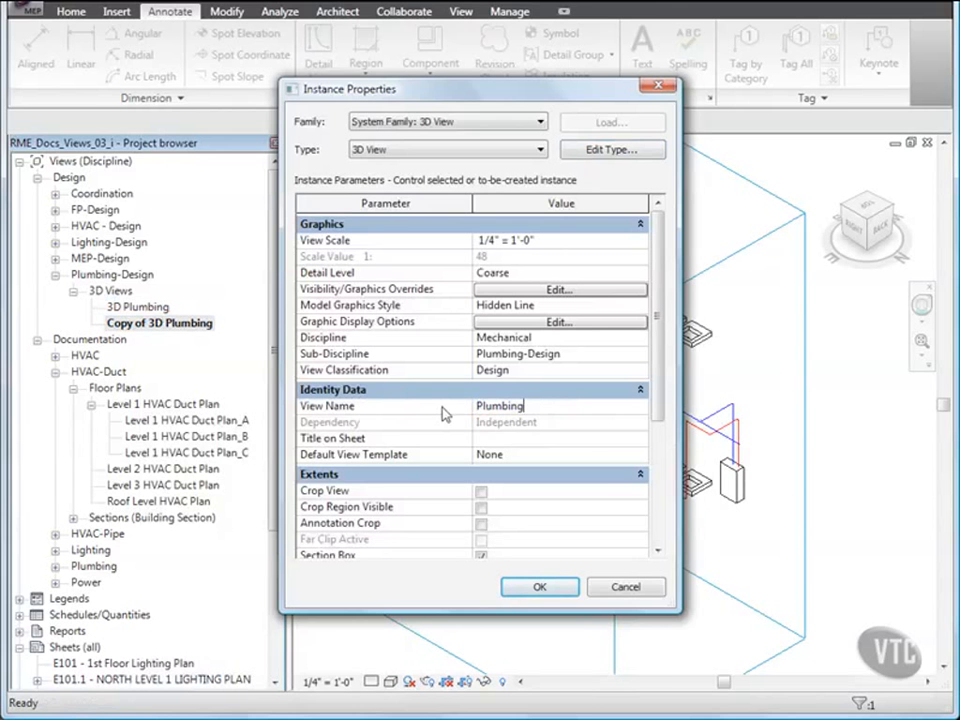
key("End")
type("Isometric - Domestic Water")
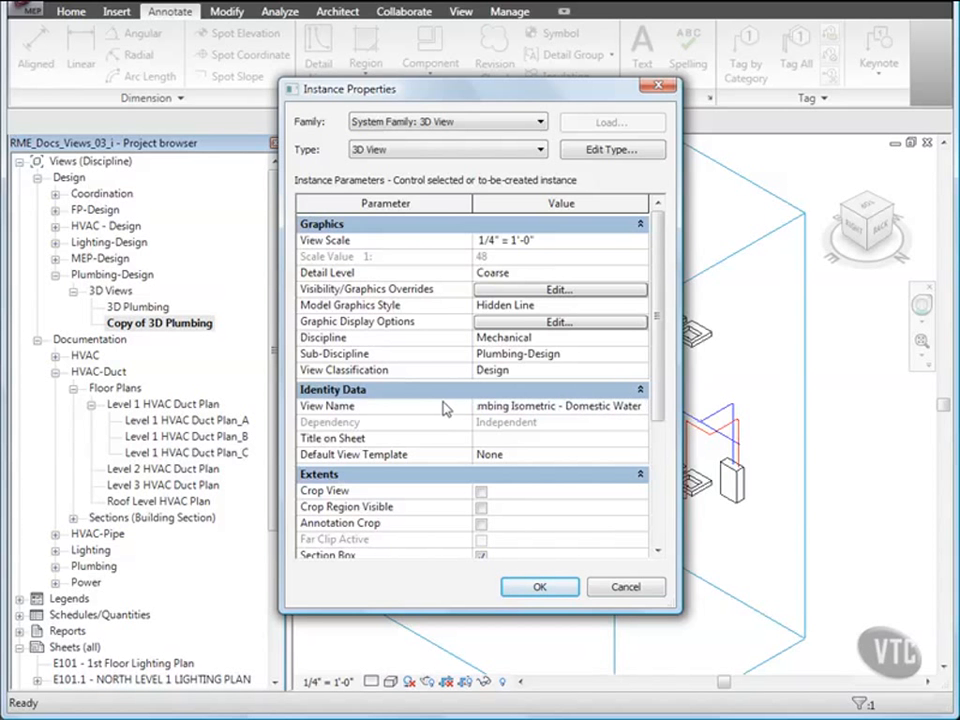
Set the view's default view template to Plumbing Isometric.
left_click(566, 453)
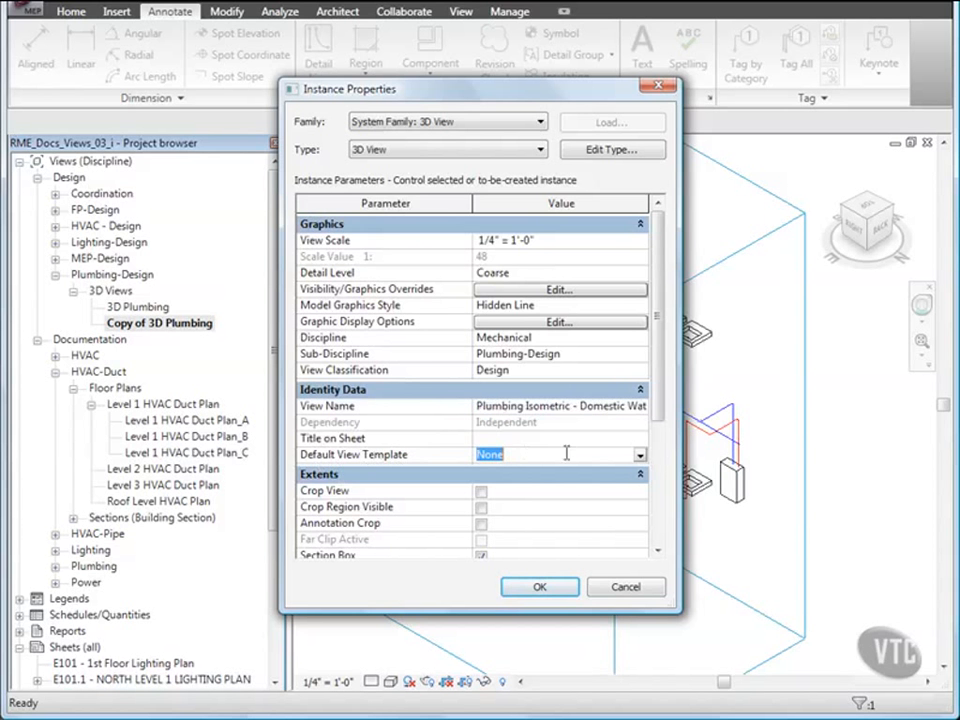
left_click(639, 454)
scroll(580, 496, "down", 8)
left_click(520, 496)
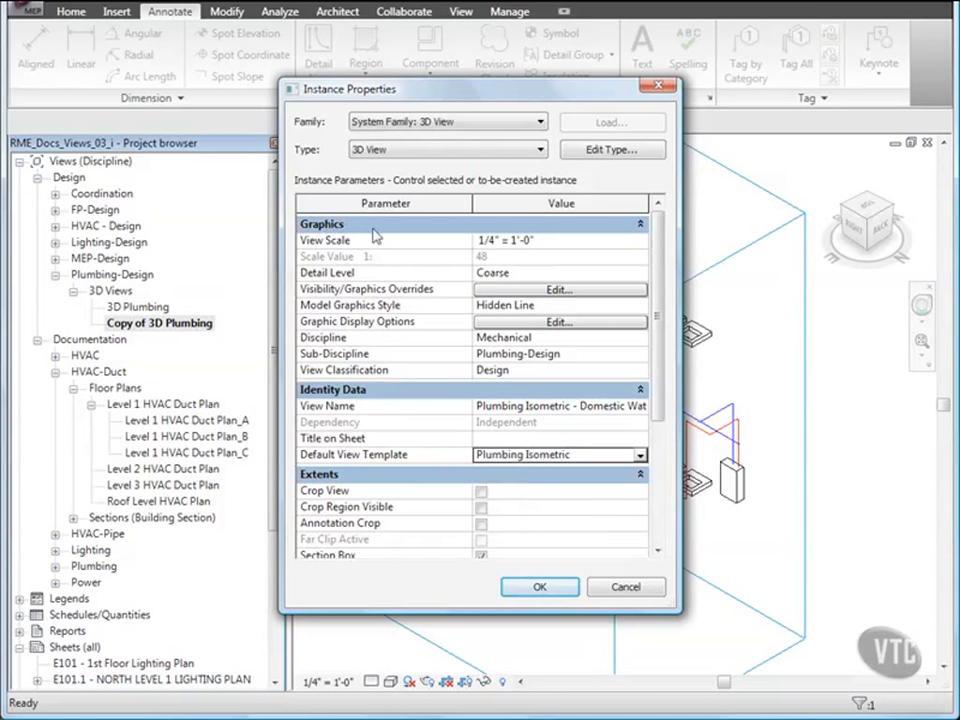
Set the view classification to Documentation and the sub-discipline to Plumbing, and accept the view properties.
left_click(512, 370)
left_click(640, 372)
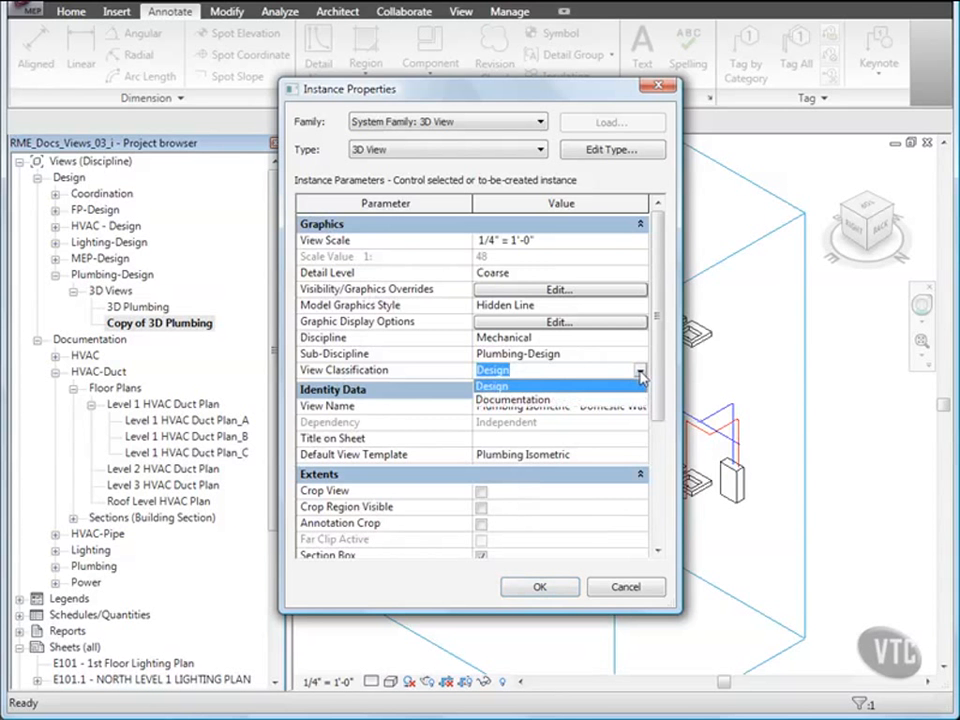
left_click(527, 400)
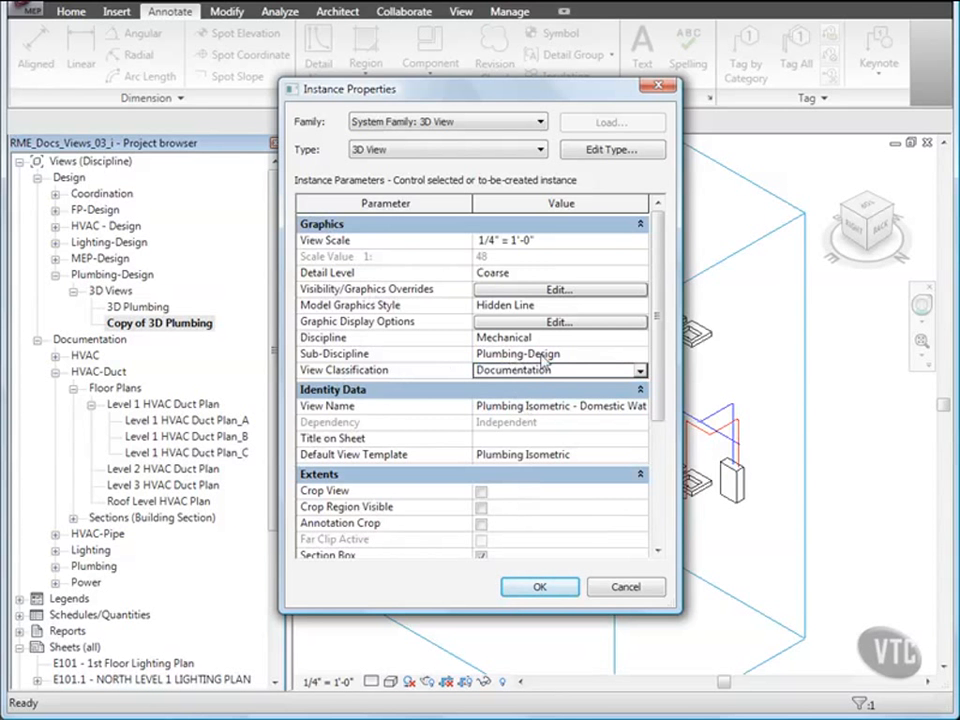
left_click(572, 353)
left_click(639, 354)
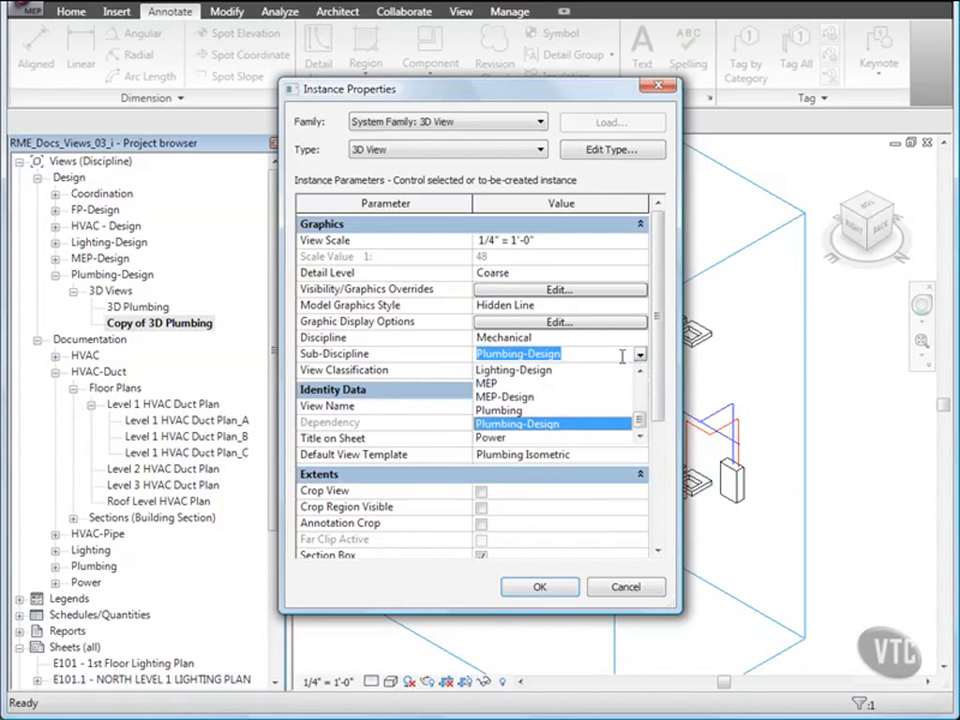
left_click(510, 409)
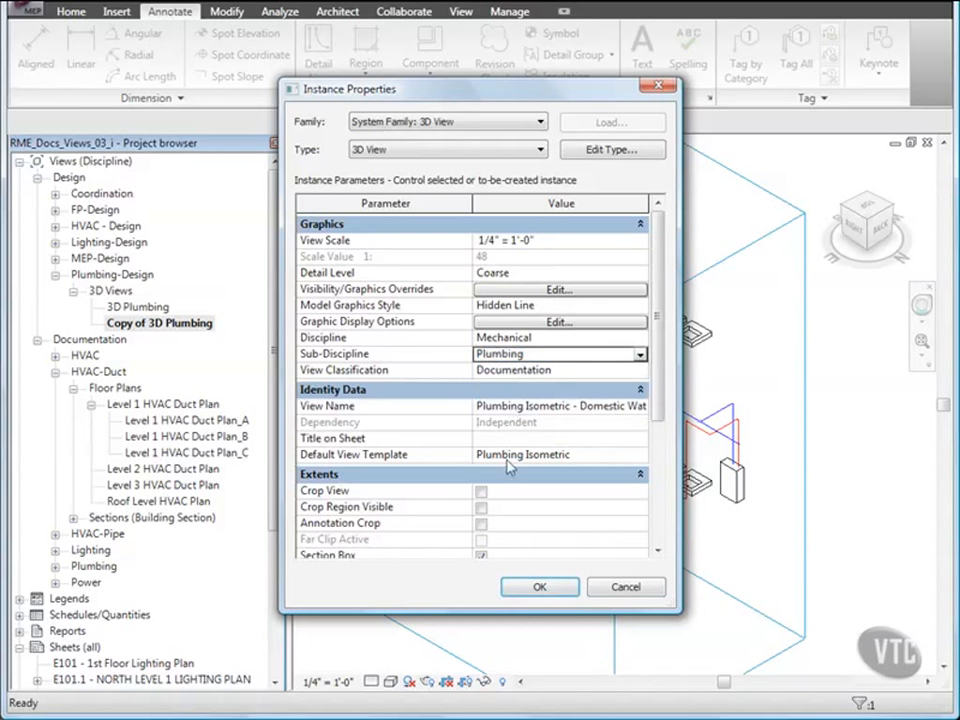
left_click(544, 589)
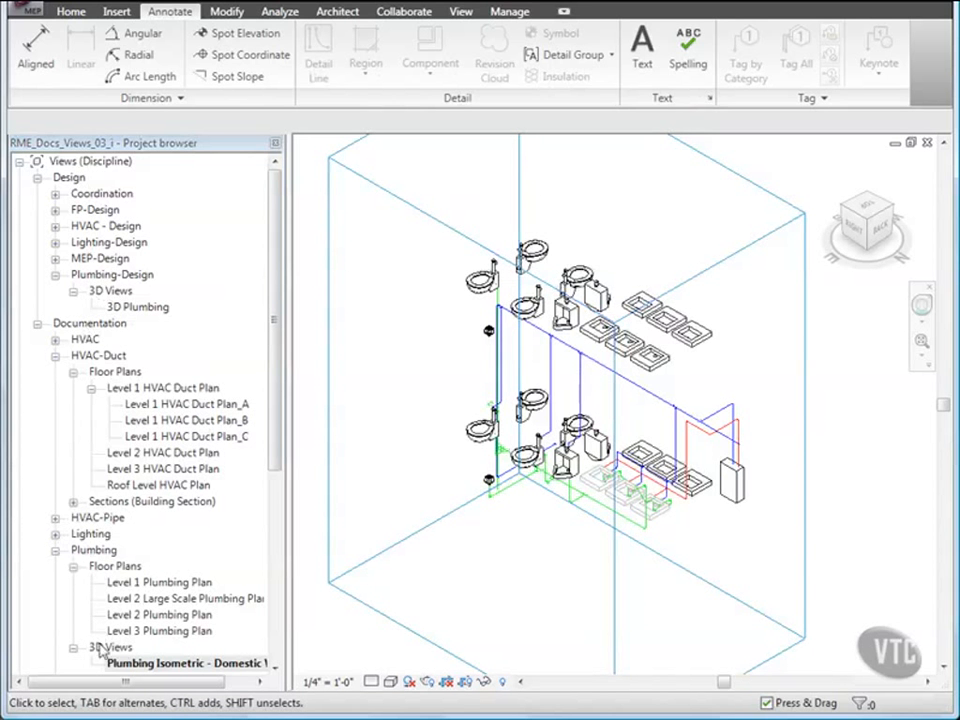
Apply the default view template to the Plumbing Isometric - Domestic Water view.
left_click(155, 665)
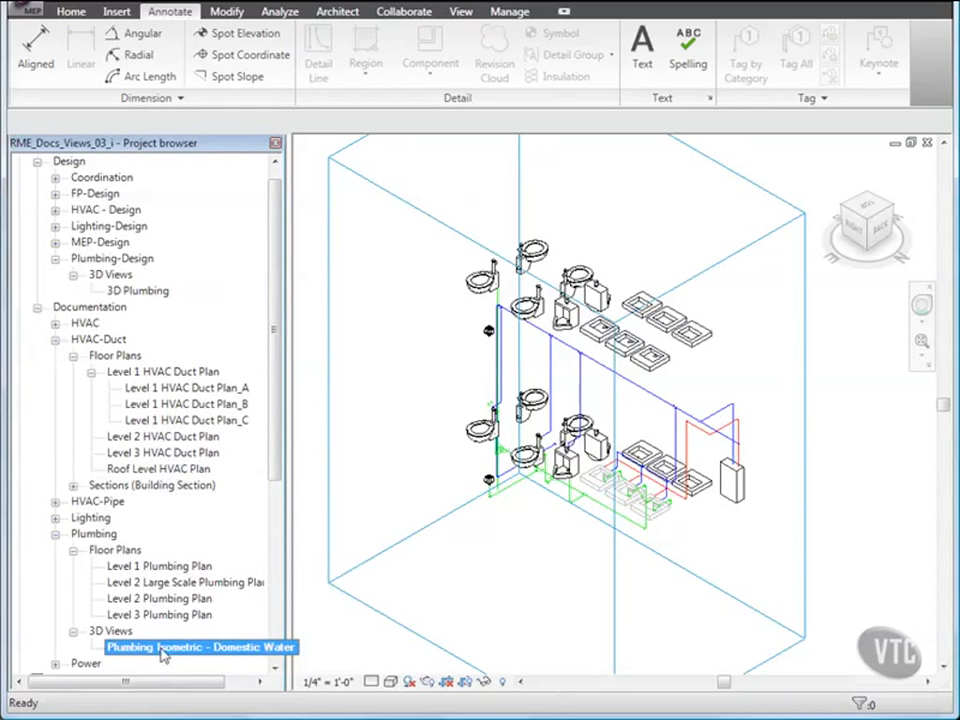
right_click(172, 655)
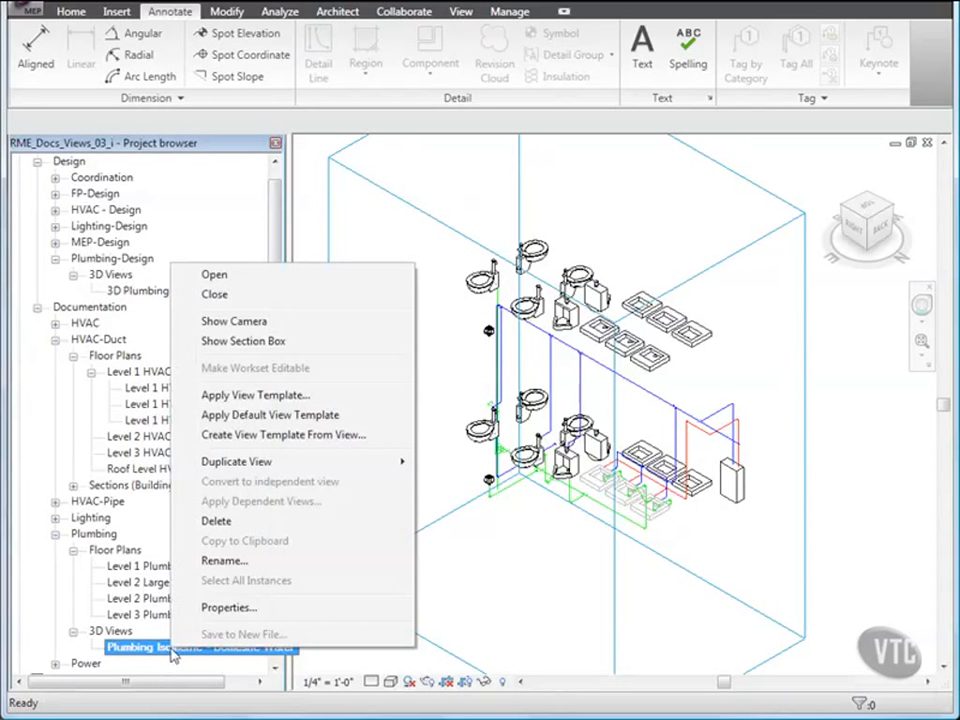
left_click(266, 425)
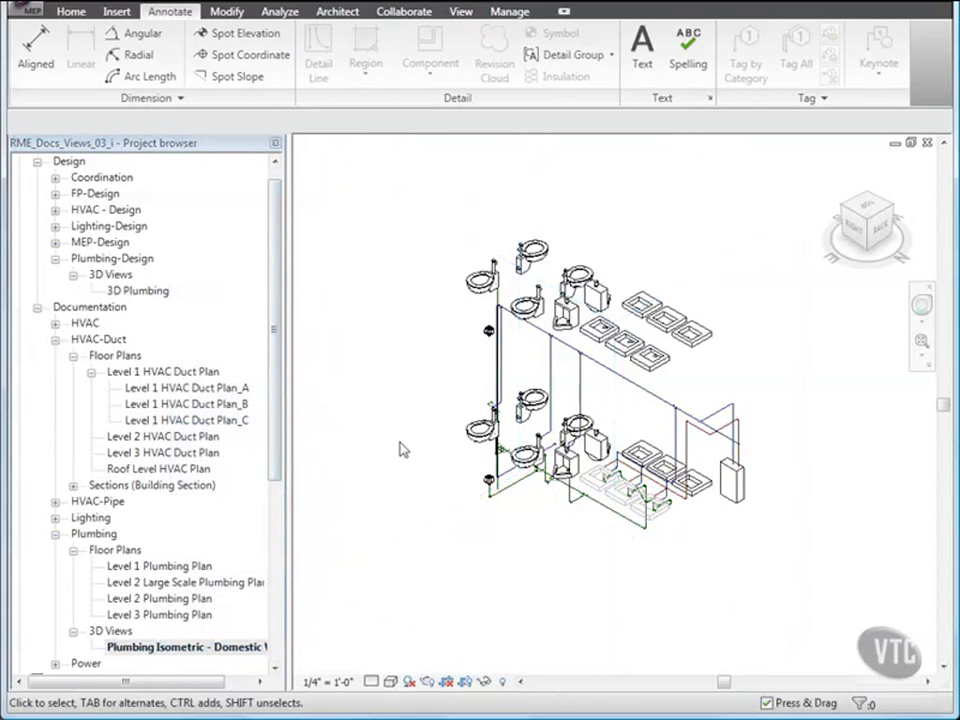
Override the graphics by element for the long water branch feeding the toilets and sinks, using line weight 3 and the Dash pattern.
scroll(582, 400, "up", 4)
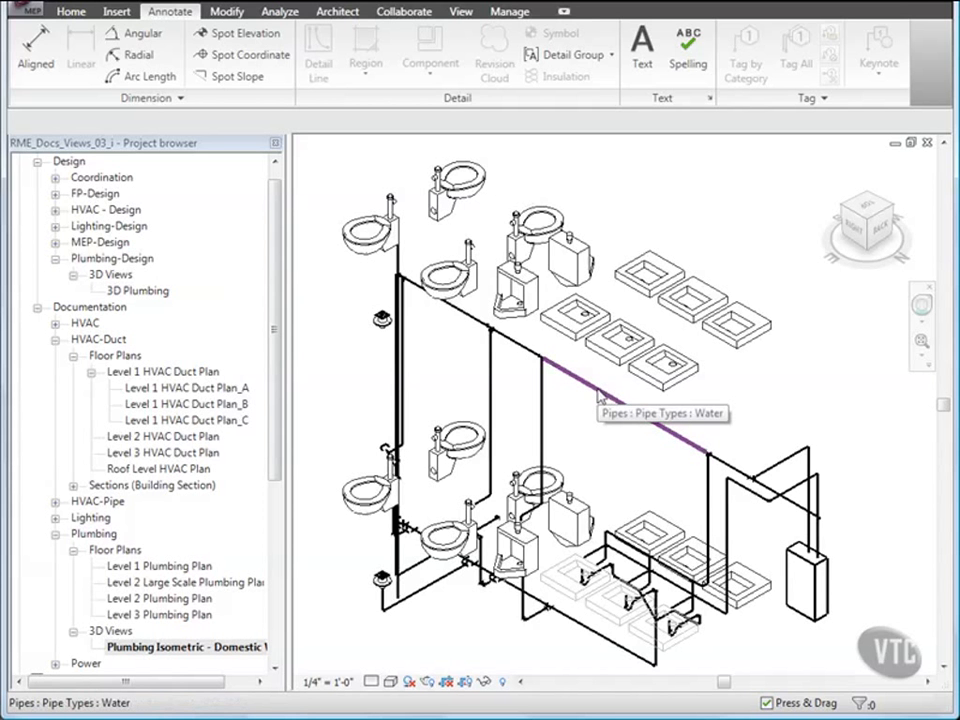
key("Tab")
key("Tab")
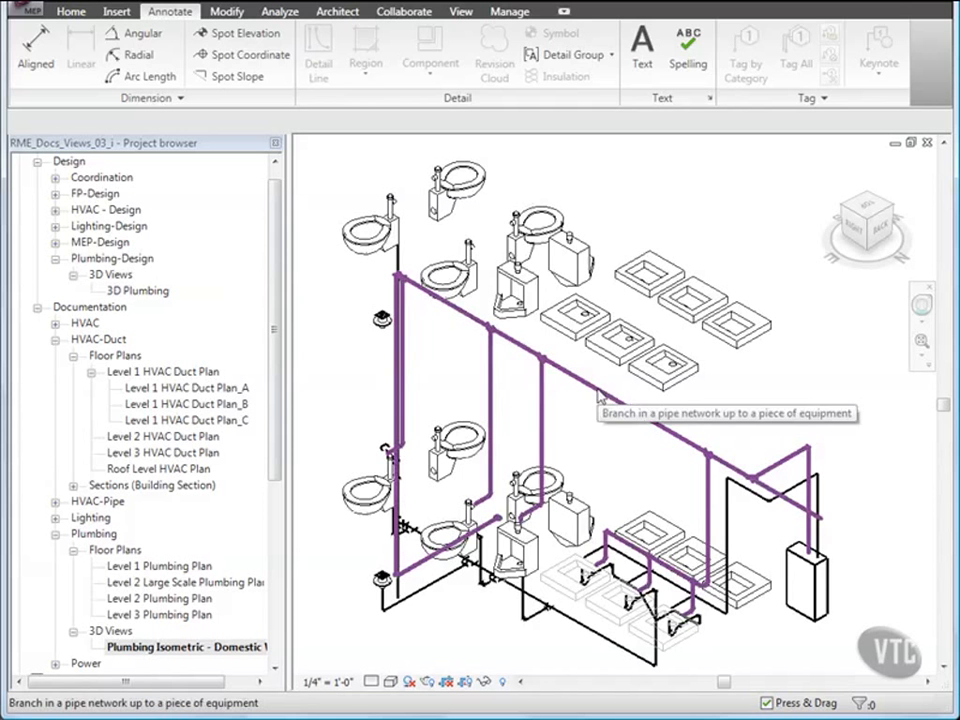
left_click(599, 395)
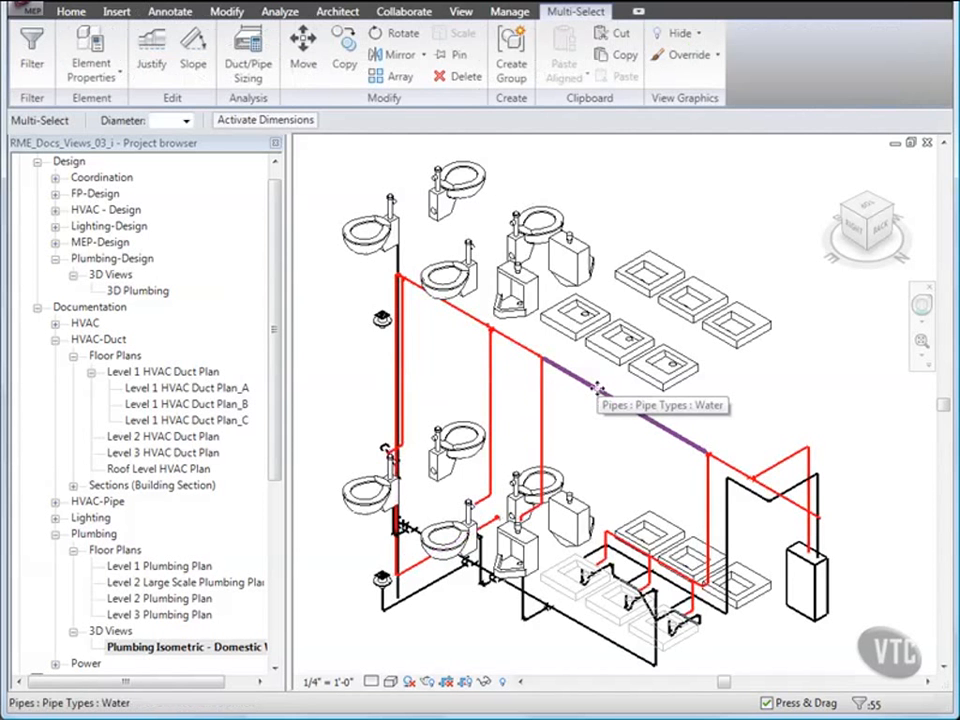
right_click(599, 393)
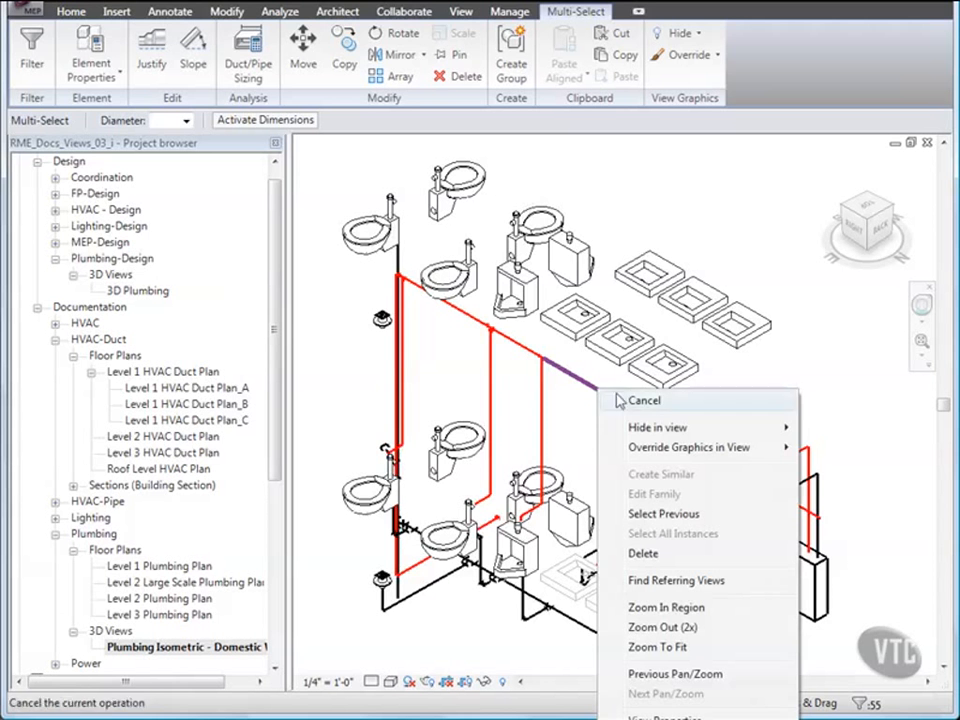
mouse_move(671, 450)
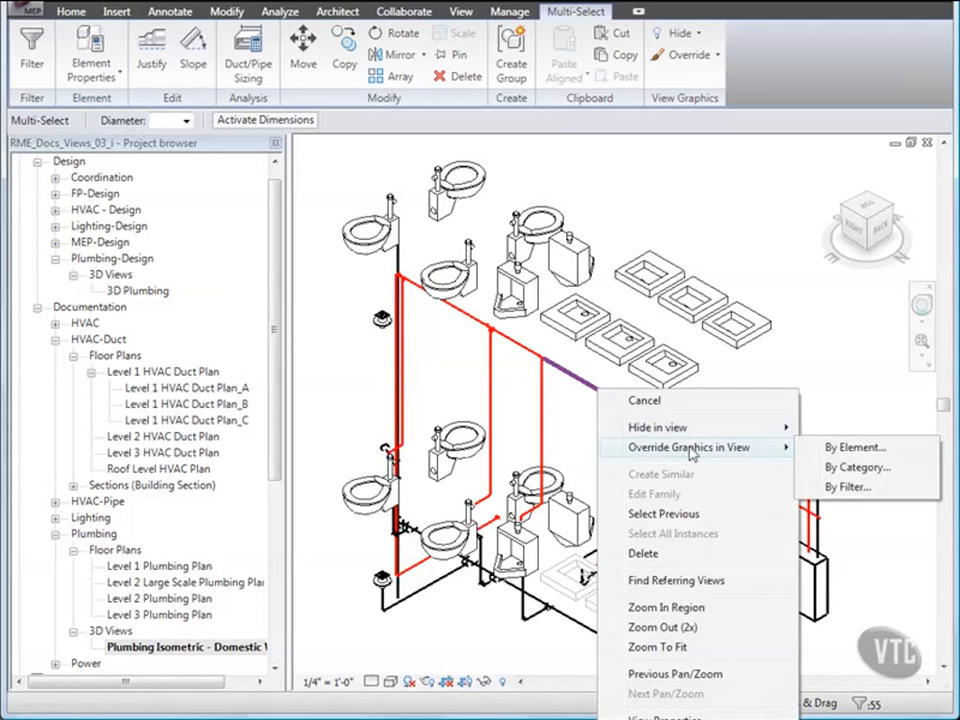
left_click(840, 448)
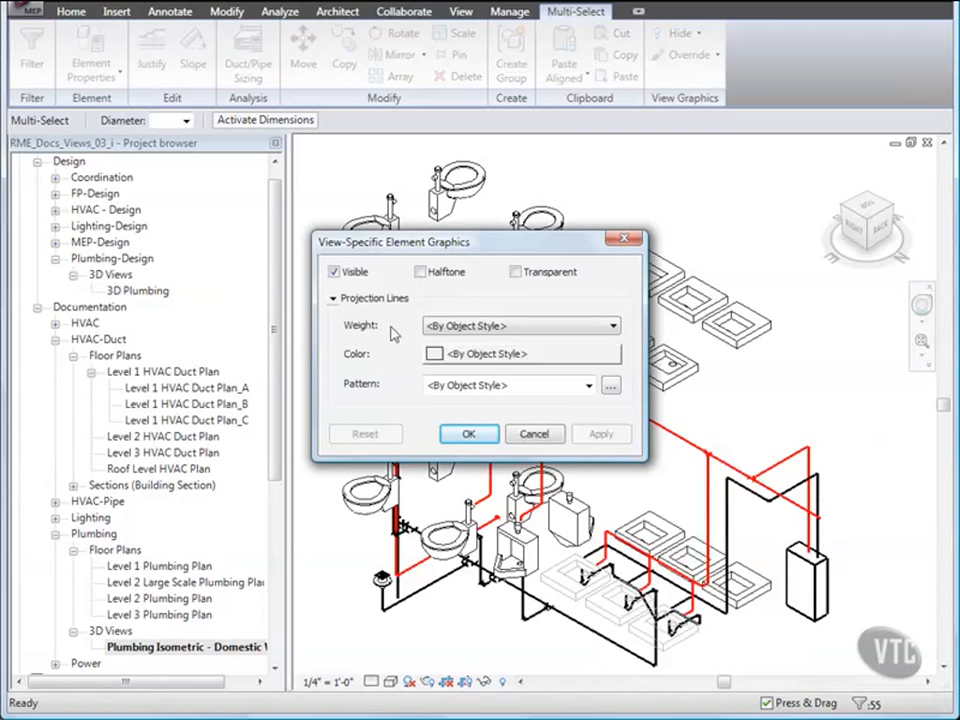
left_click(528, 329)
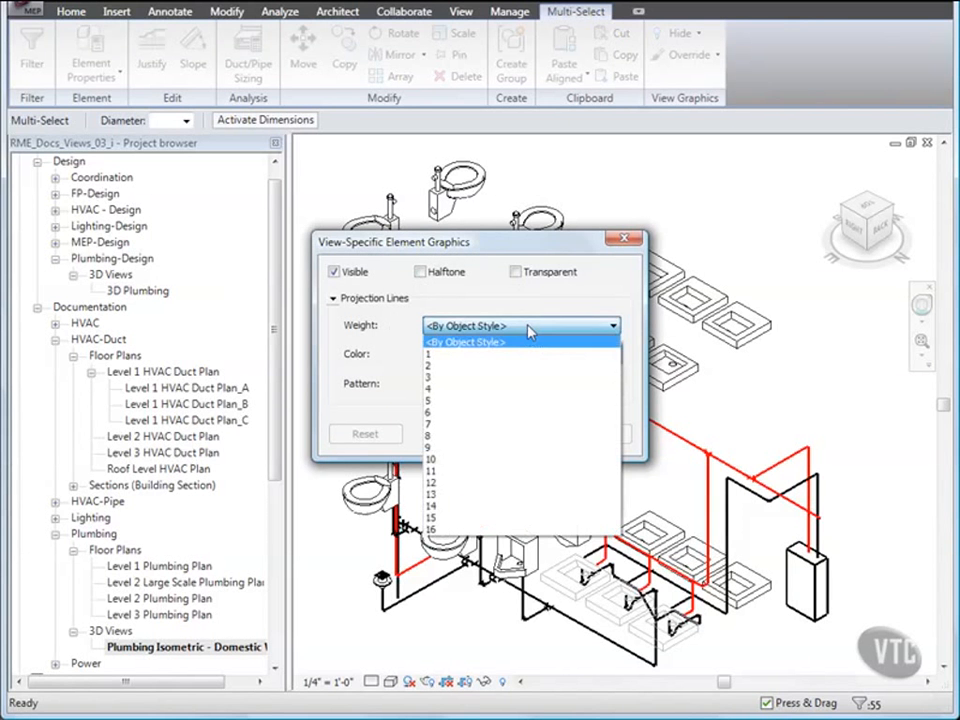
left_click(432, 374)
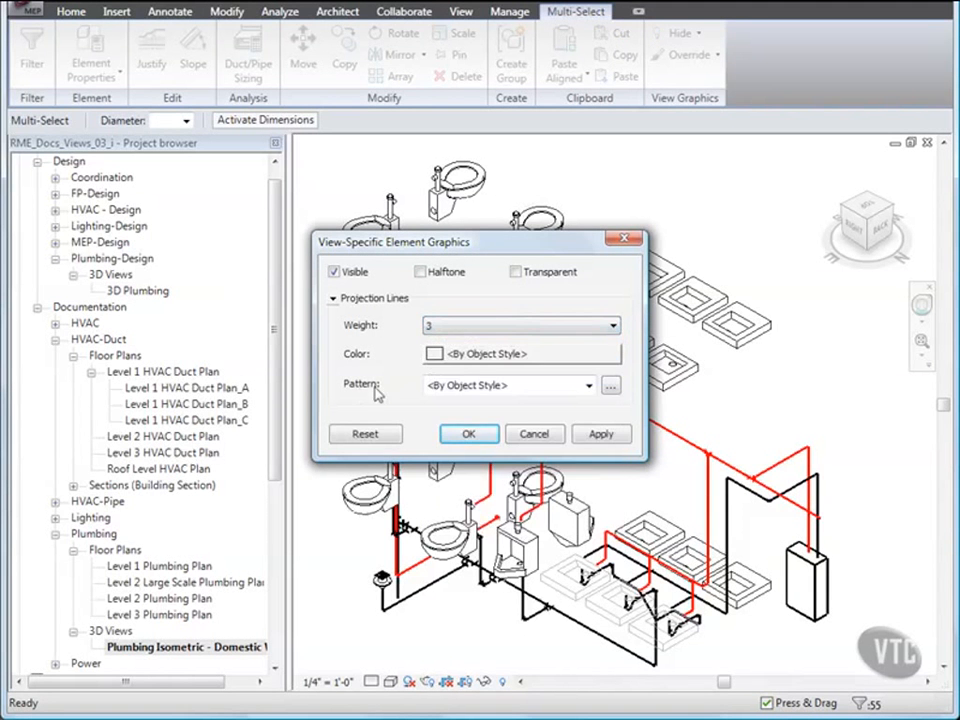
left_click(588, 386)
left_click(477, 121)
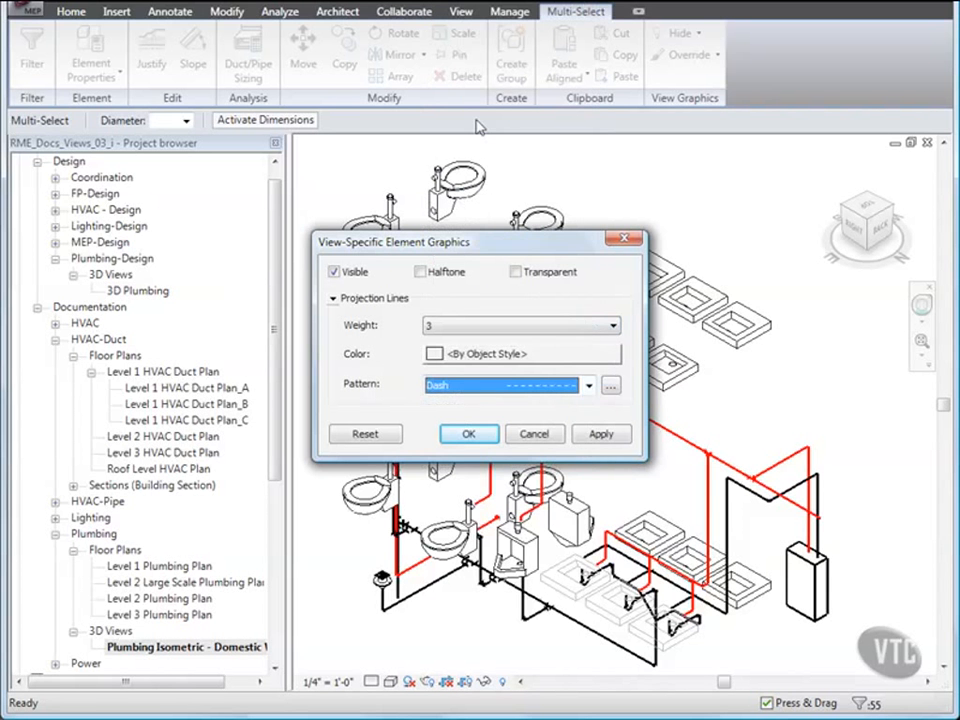
left_click(469, 434)
key("Escape")
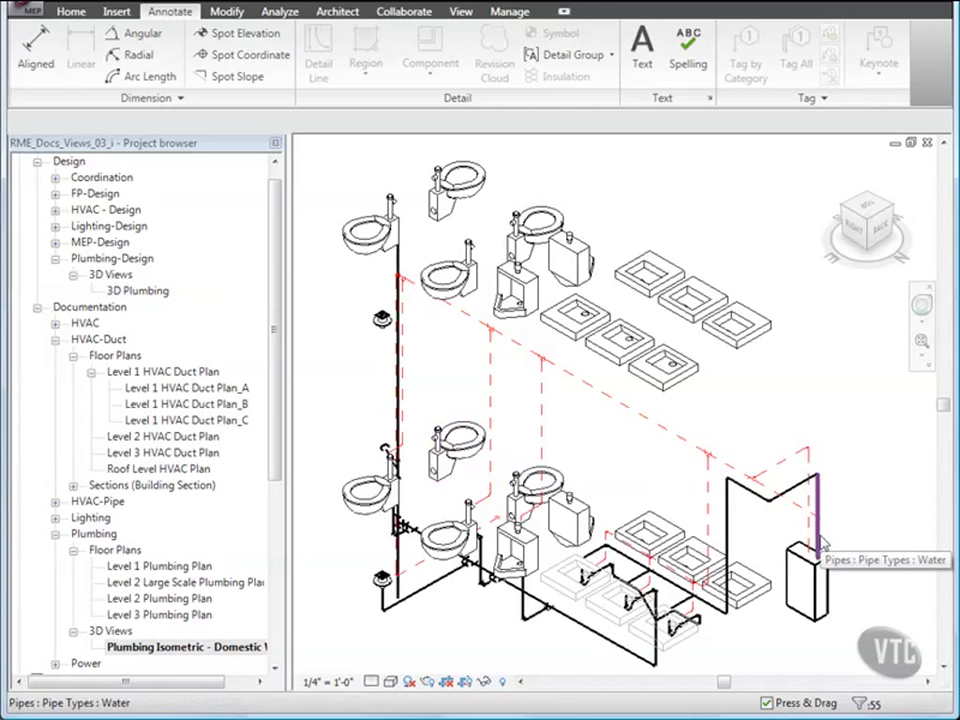
Override the graphics by element for the water branch from the heater to the lower sinks, using line weight 4 and the Dash Dot 3/16" pattern.
key("Tab")
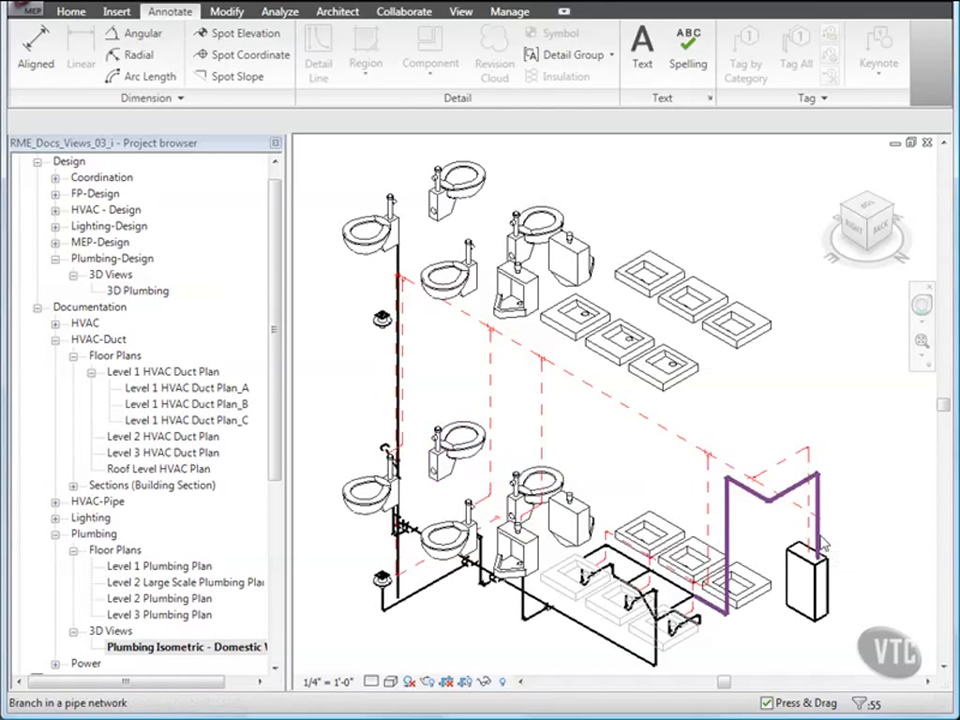
key("Tab")
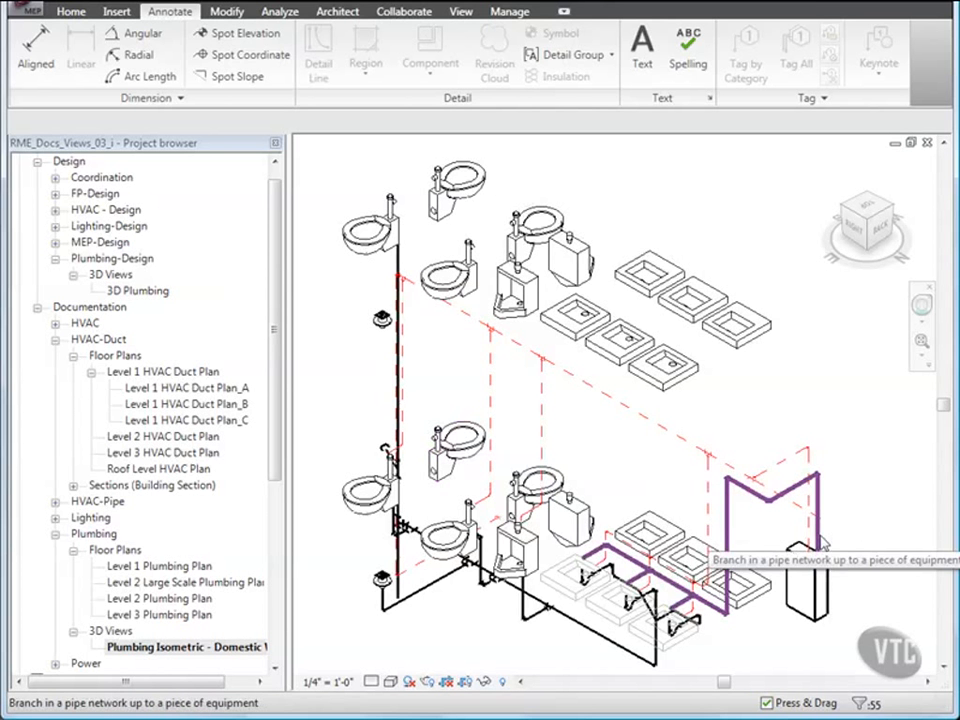
left_click(822, 543)
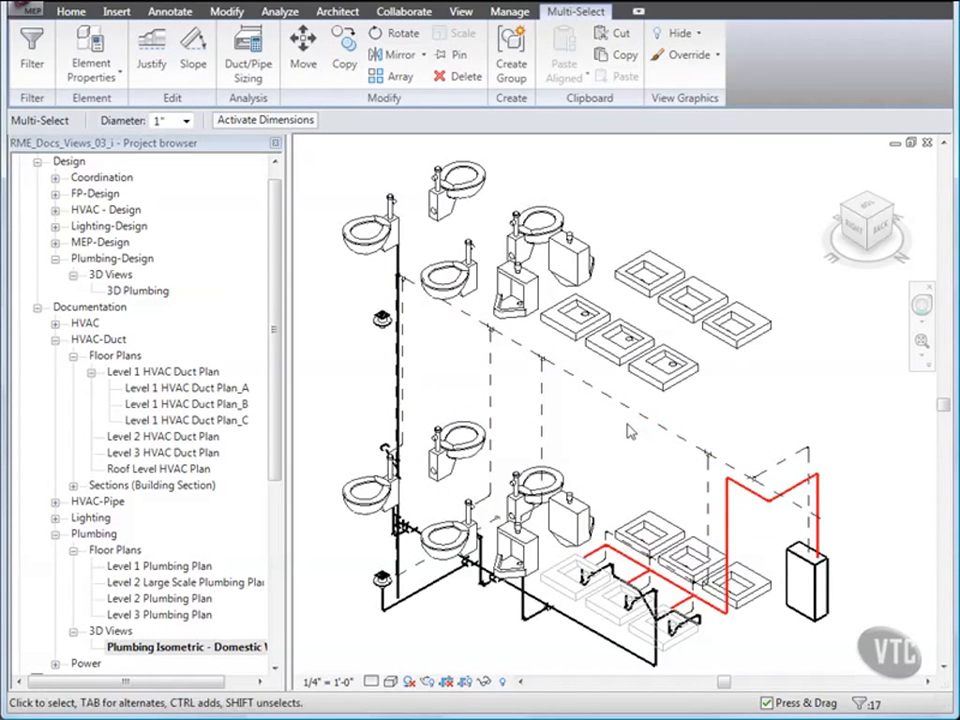
right_click(631, 431)
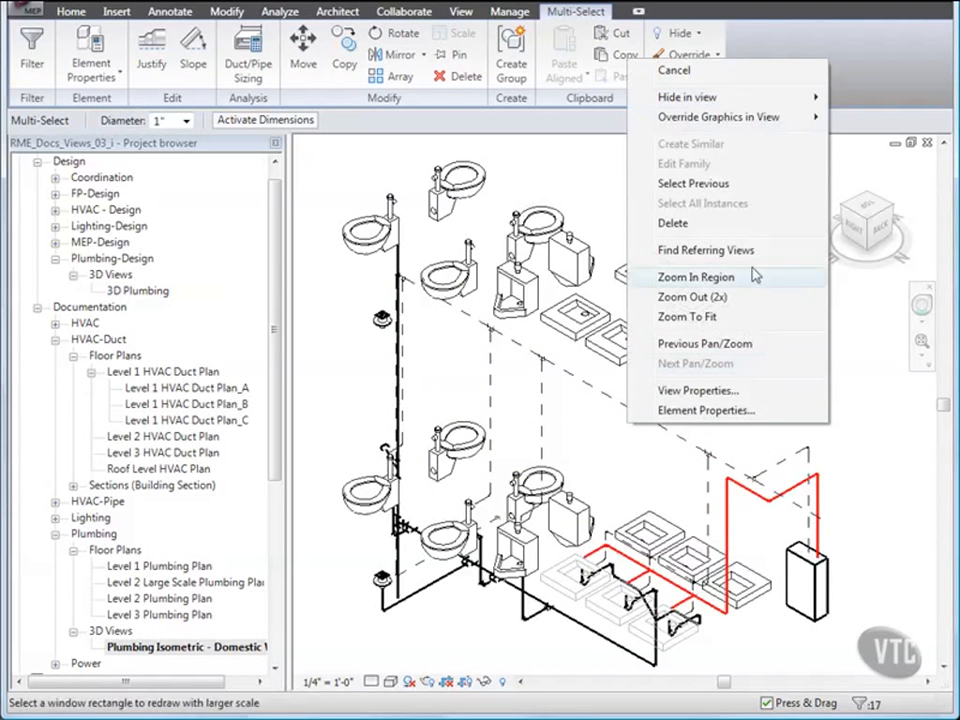
mouse_move(737, 126)
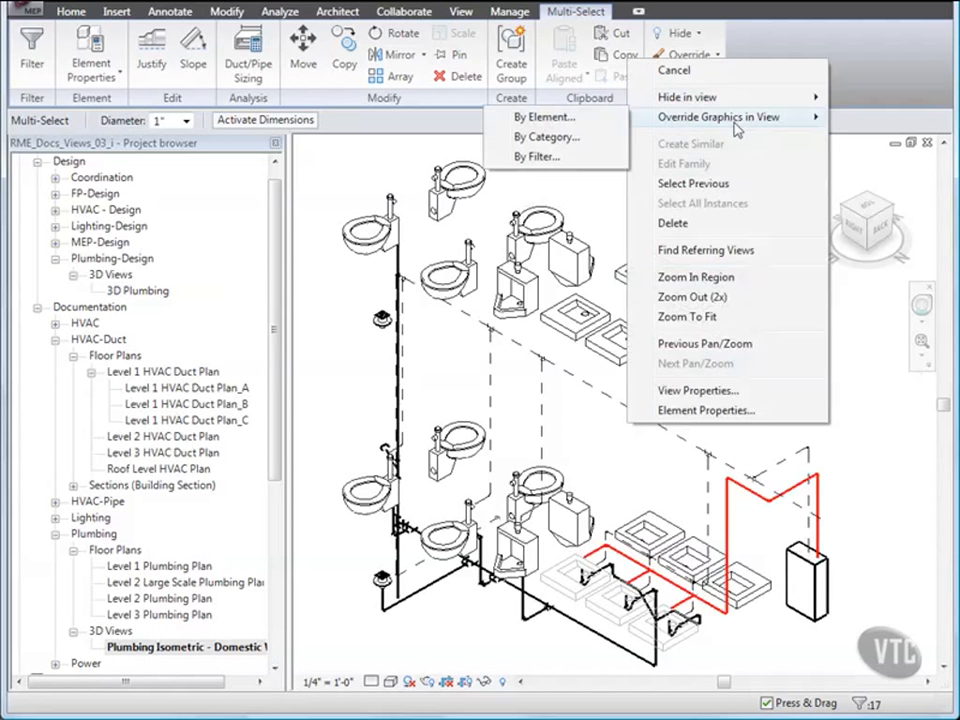
left_click(545, 117)
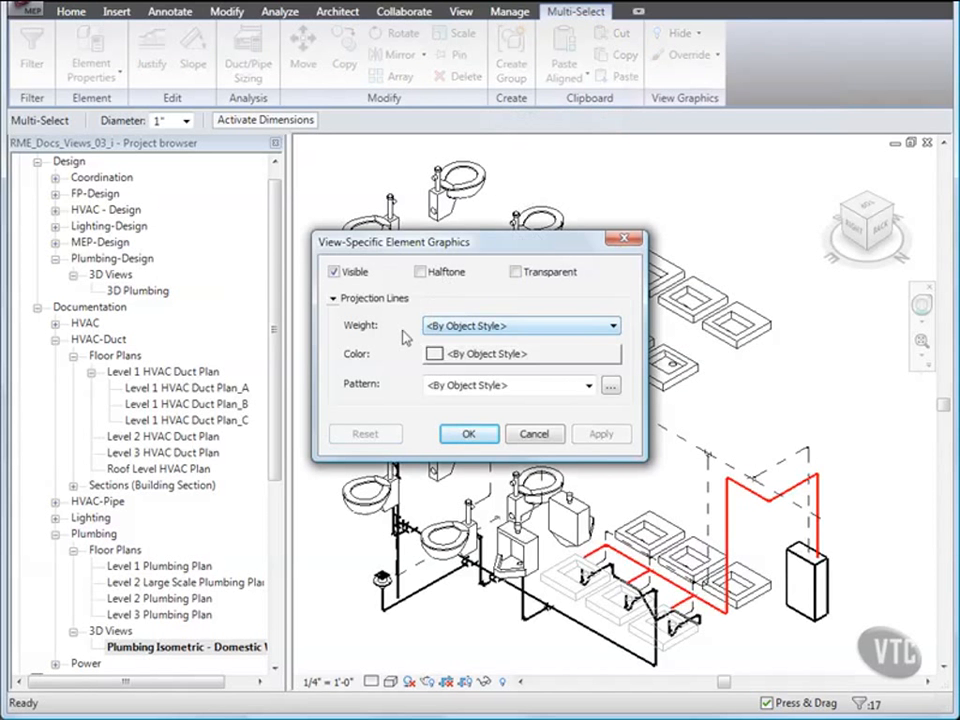
left_click(519, 328)
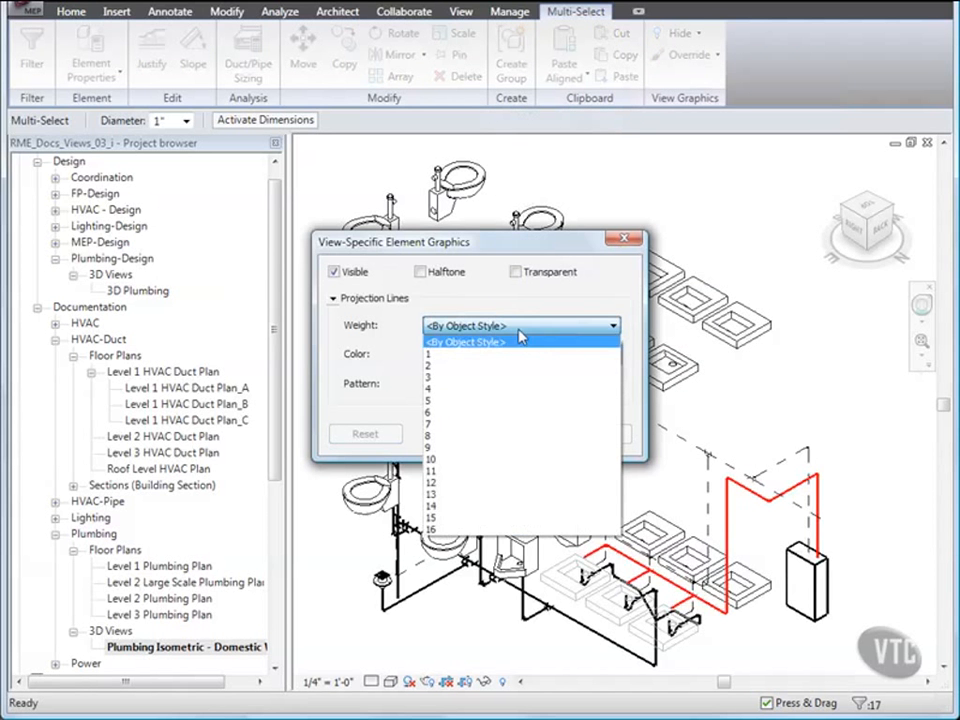
left_click(441, 389)
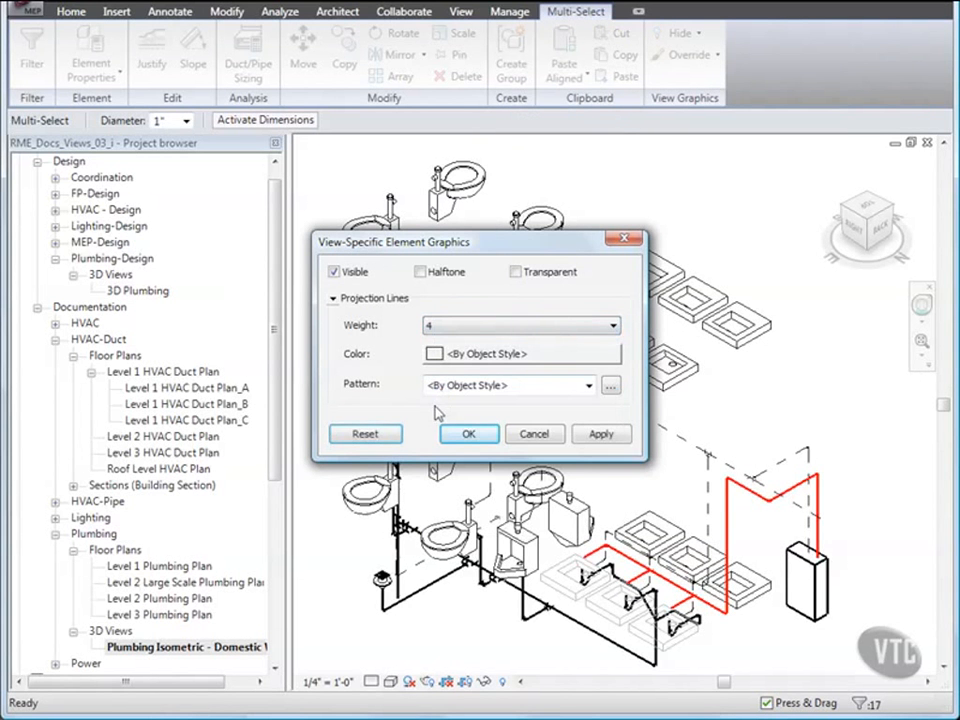
left_click(589, 387)
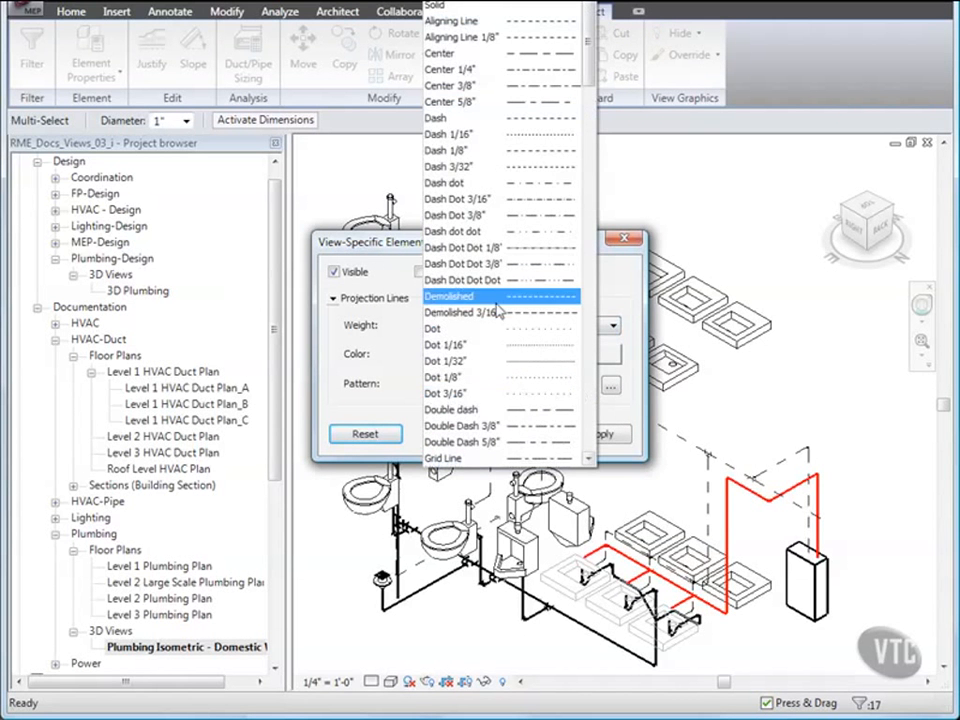
left_click(492, 203)
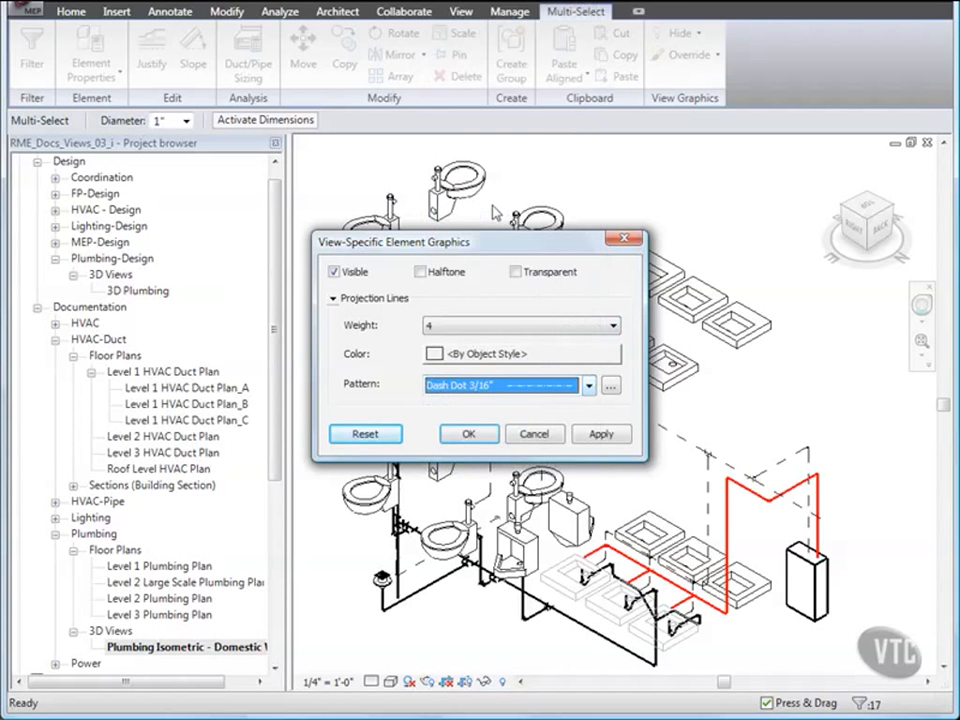
left_click(469, 435)
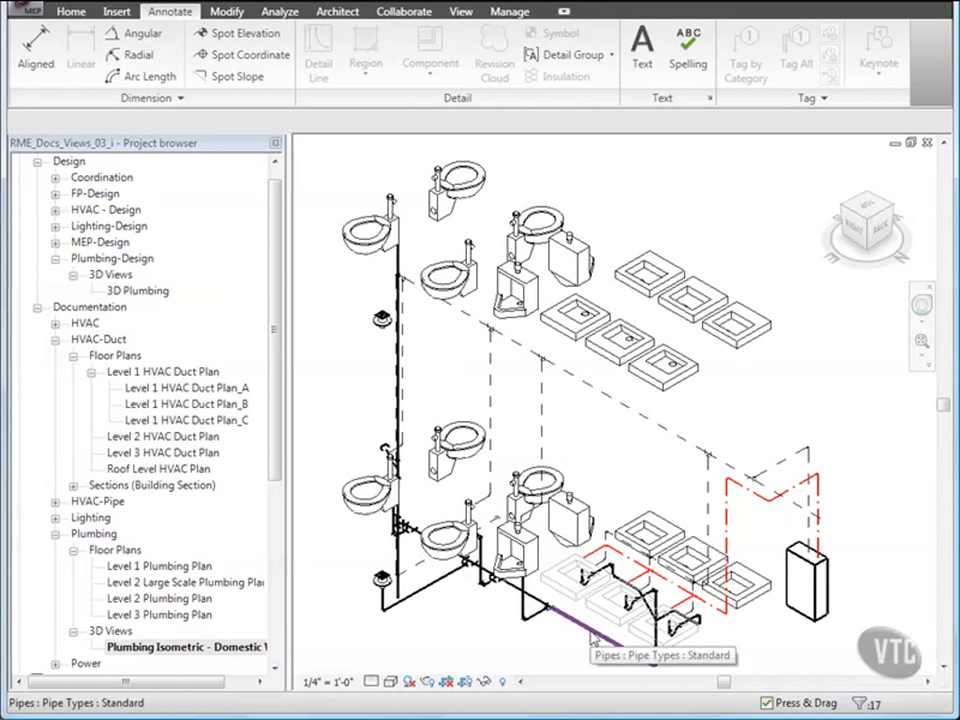
Hide the elements of the entire Standard-type drainage pipe network in the isometric view.
key("Tab")
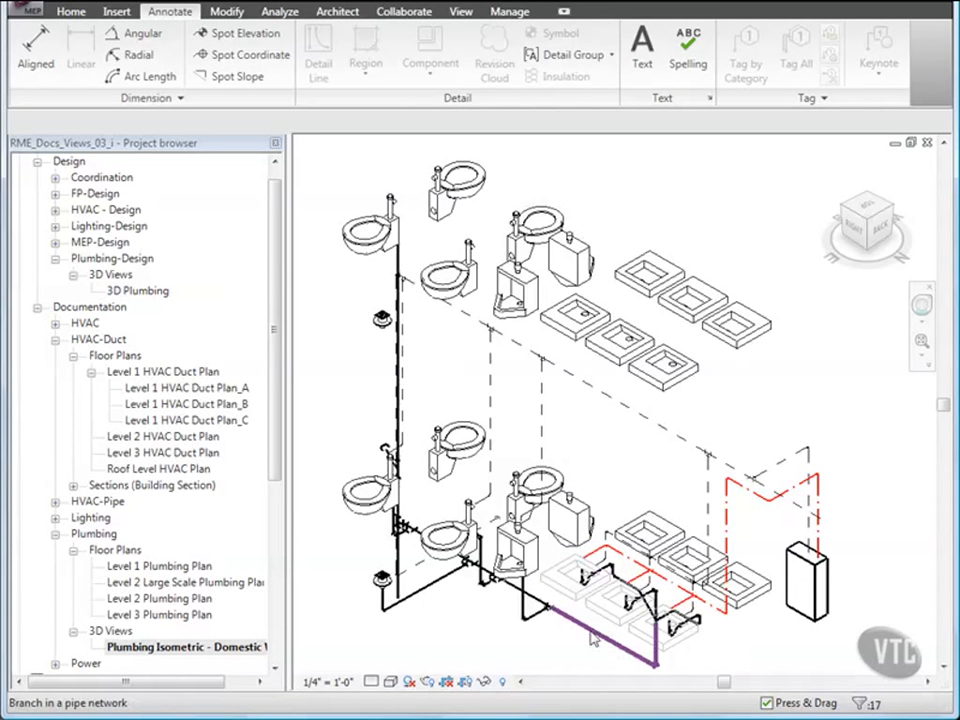
key("Tab")
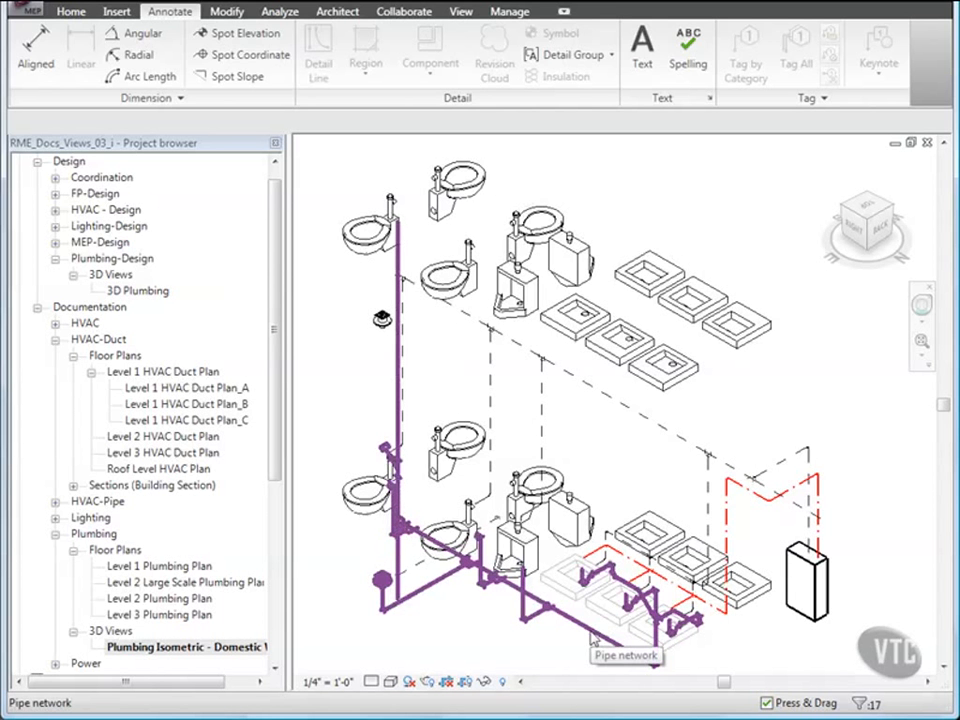
left_click(591, 640)
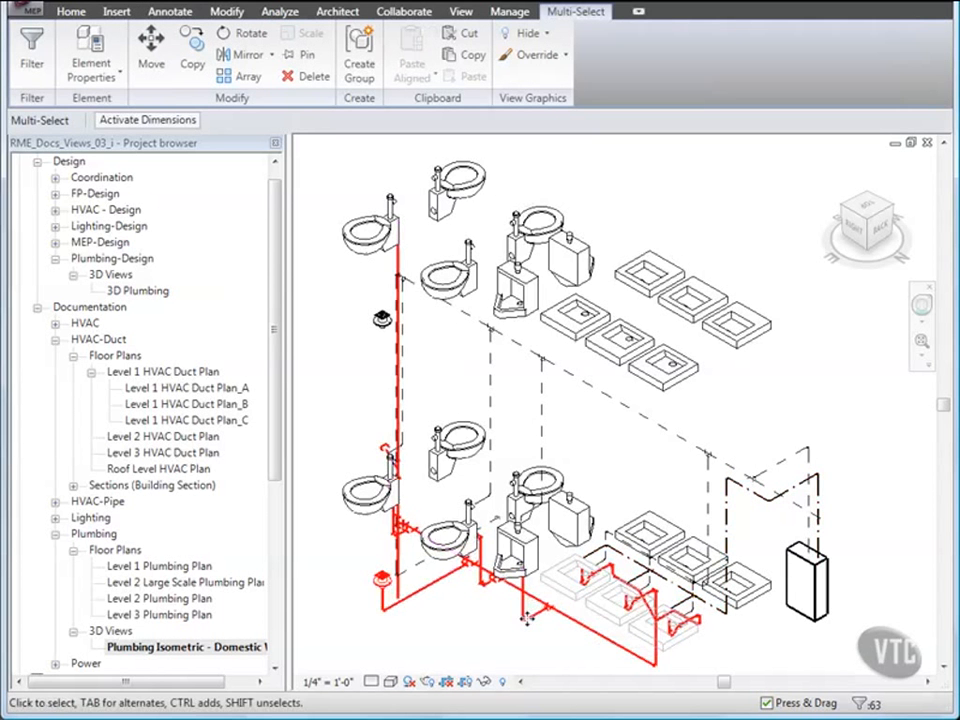
right_click(570, 628)
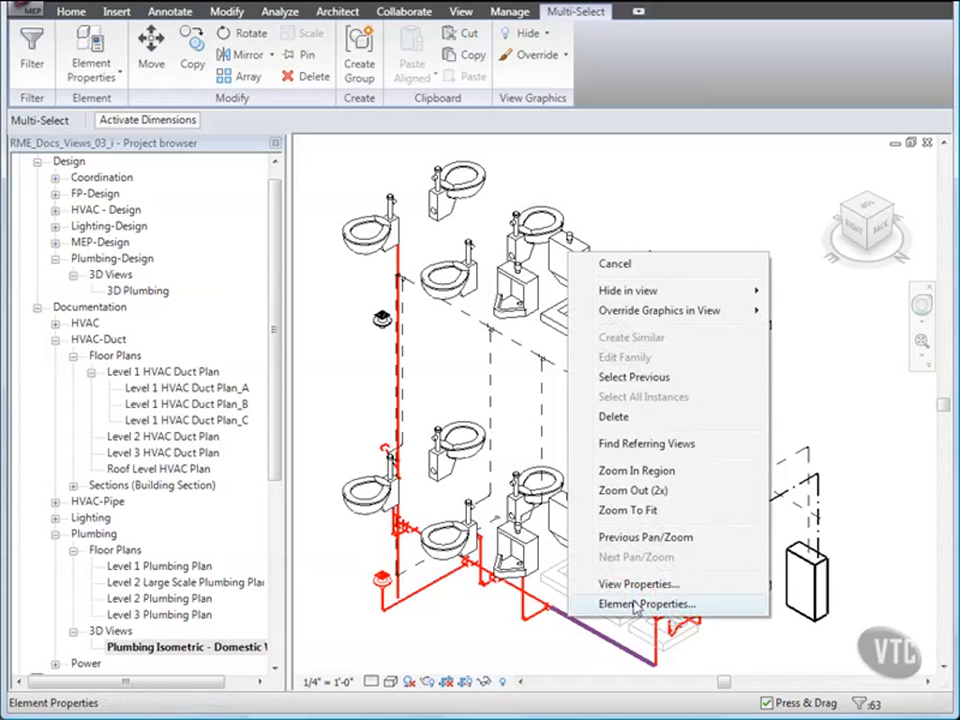
mouse_move(677, 301)
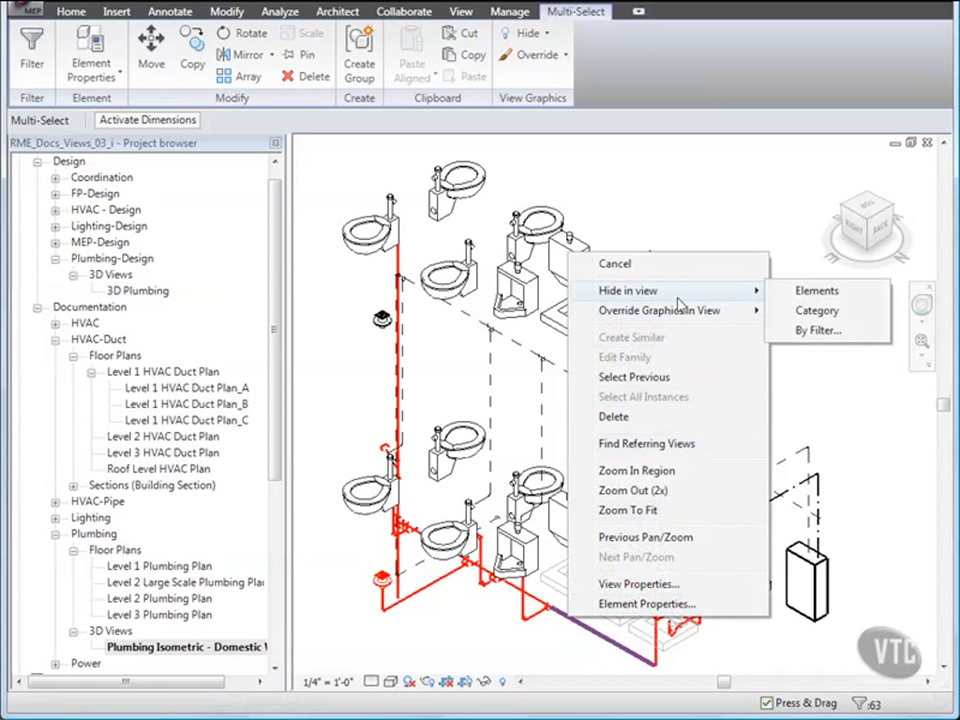
left_click(798, 292)
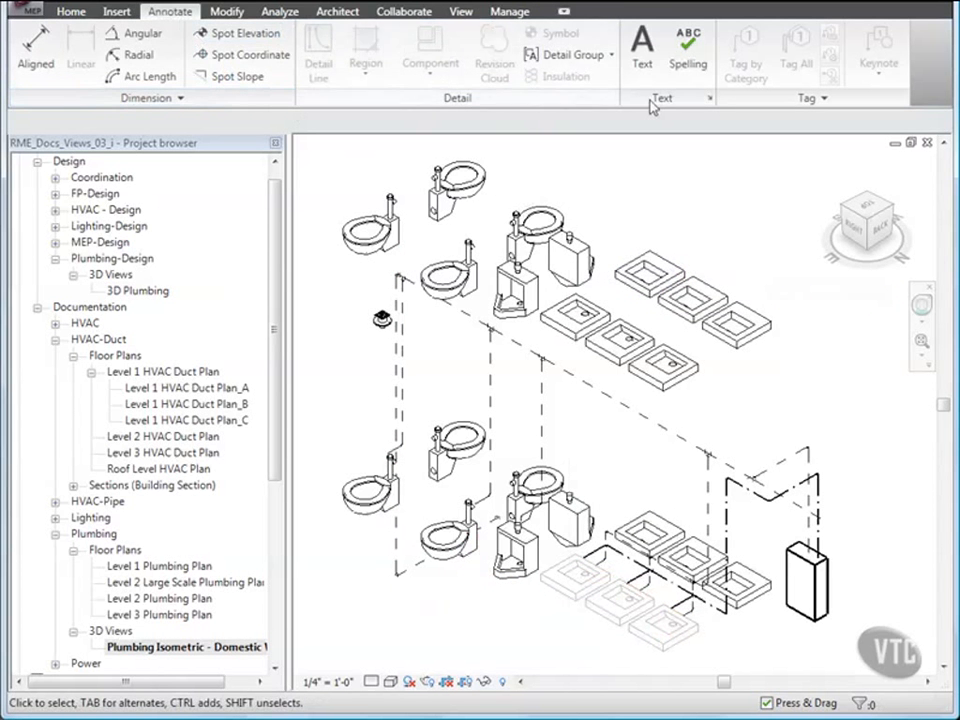
Place the text note WC-1 without a leader below the front toilet on the lower level.
left_click(642, 45)
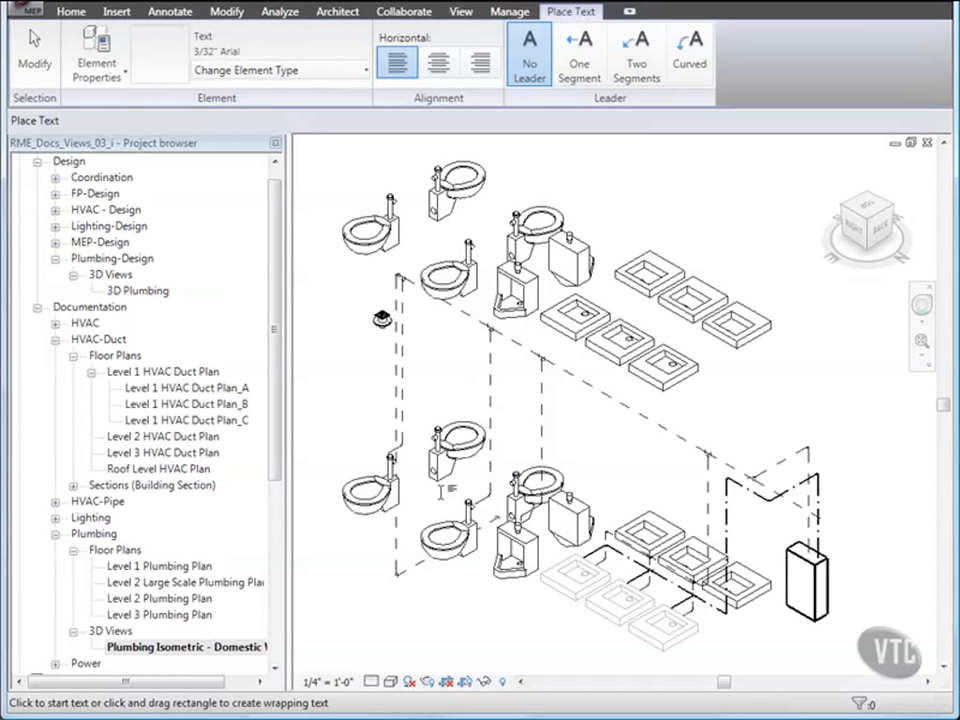
left_click(424, 578)
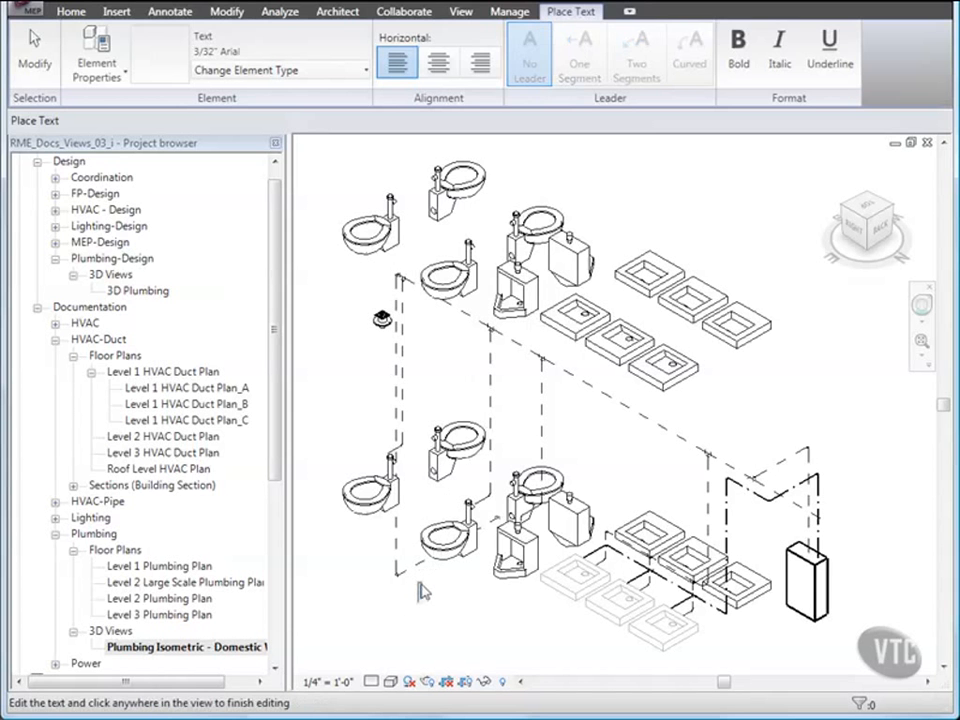
type("WC-1")
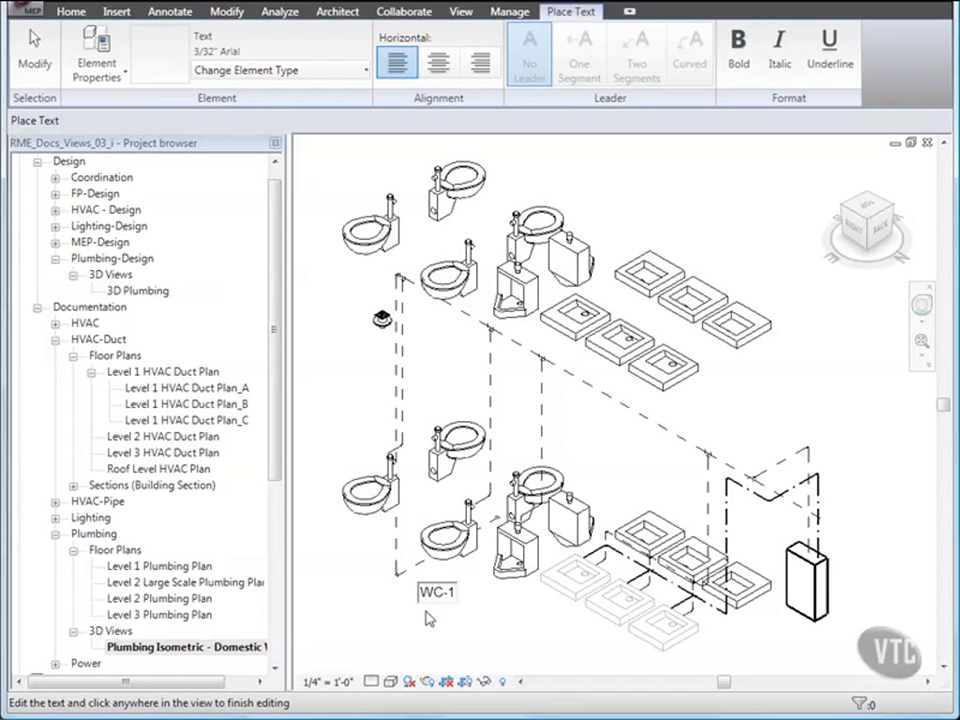
left_click(479, 605)
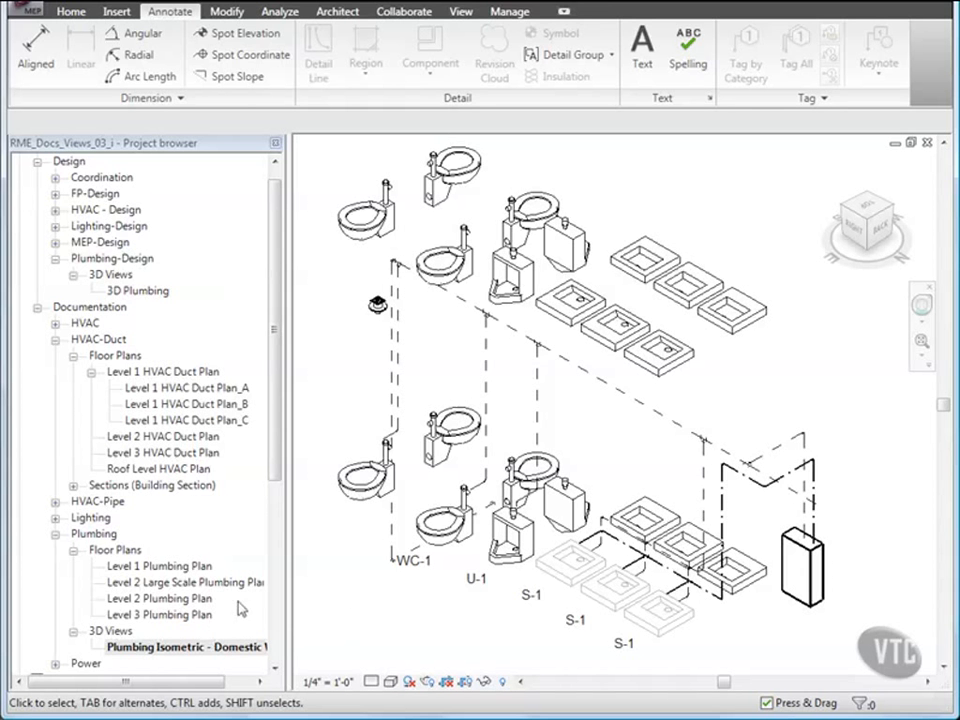
Duplicate the Plumbing Isometric - Domestic Water view with detailing.
left_click(167, 648)
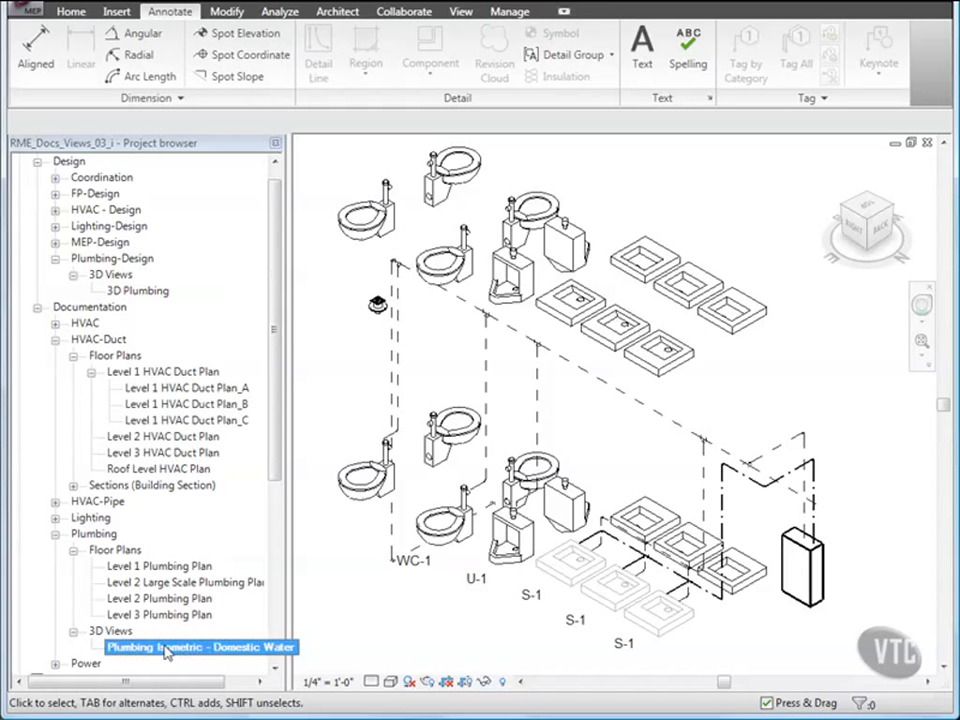
right_click(167, 650)
mouse_move(248, 462)
left_click(459, 480)
scroll(542, 343, "up", 5)
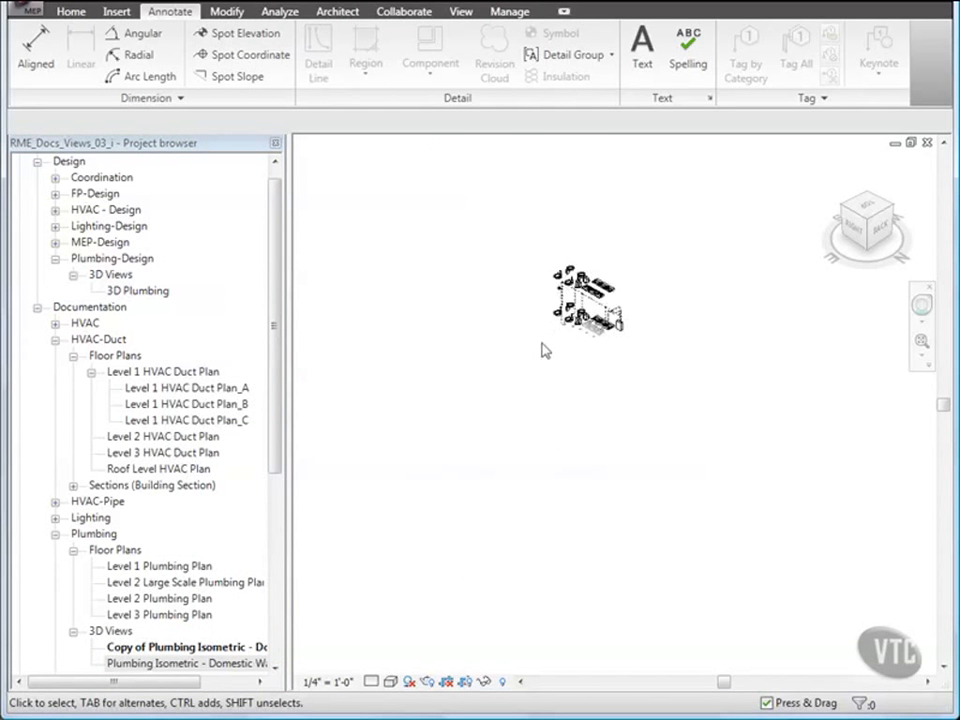
middle_click_drag(542, 343, 401, 551)
scroll(439, 518, "up", 6)
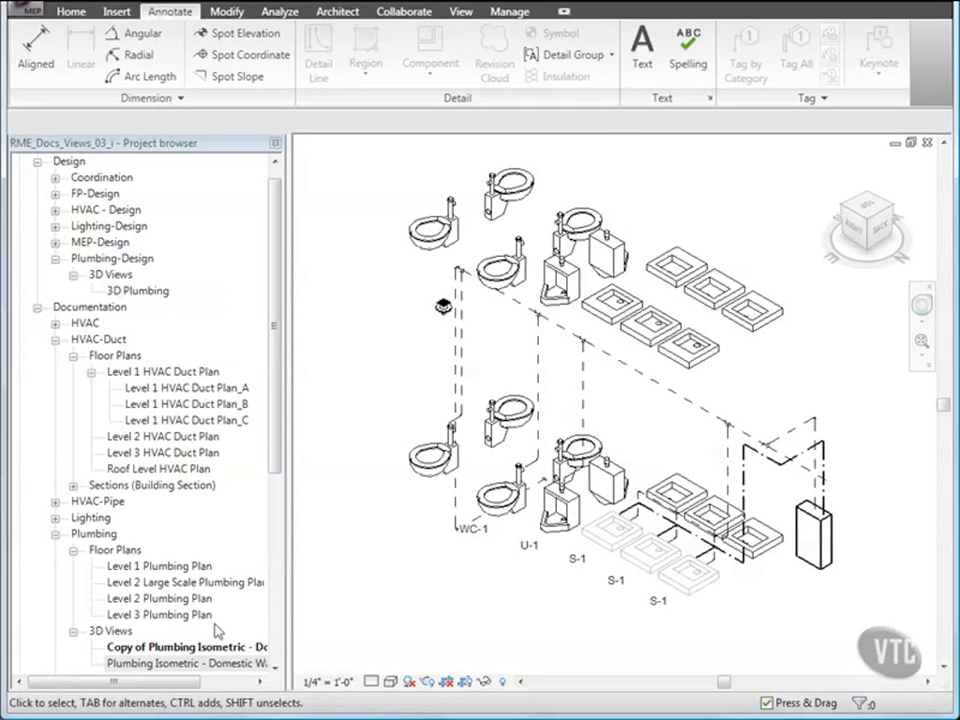
Rename the duplicated isometric view to Plumbing Isometric - Sanitary Waste.
right_click(183, 650)
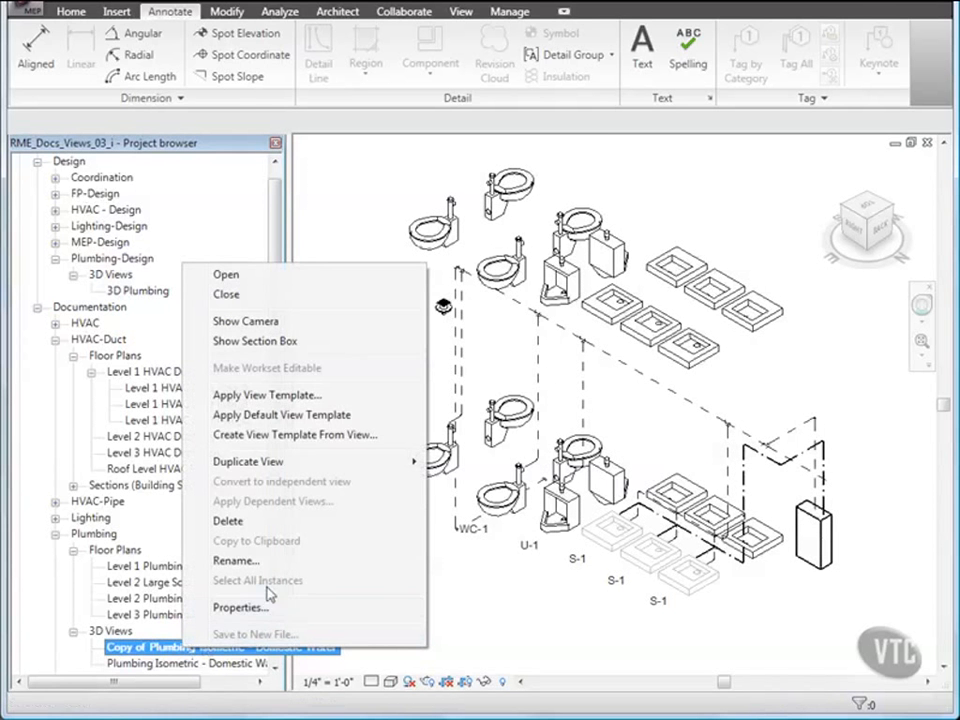
left_click(258, 569)
left_click_drag(440, 338, 351, 338)
key("Delete")
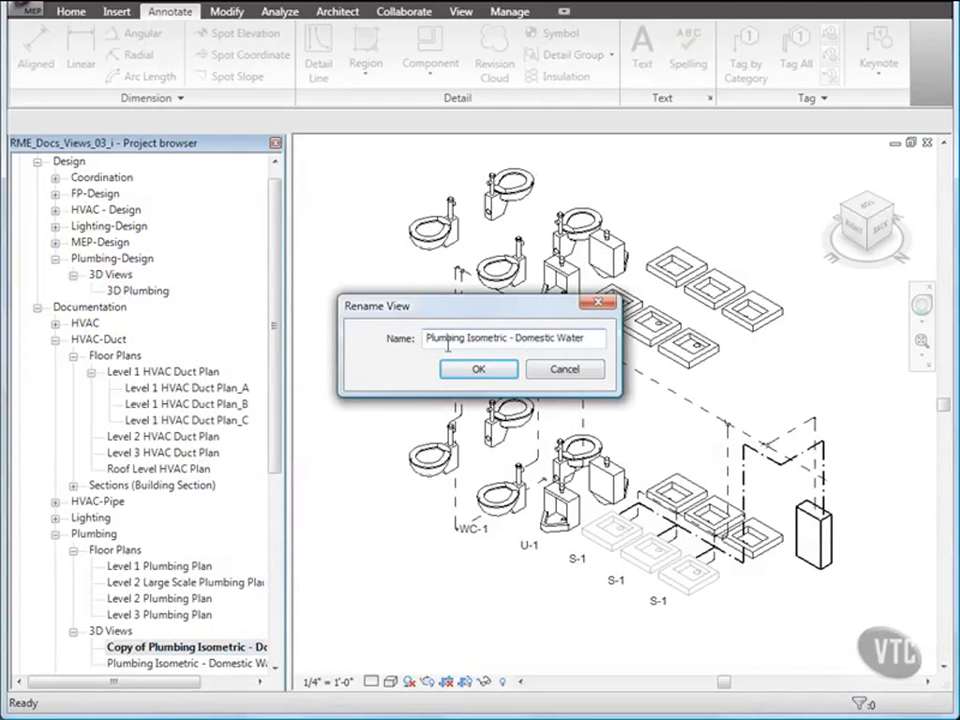
left_click_drag(517, 338, 609, 344)
type("Sanitary Waste")
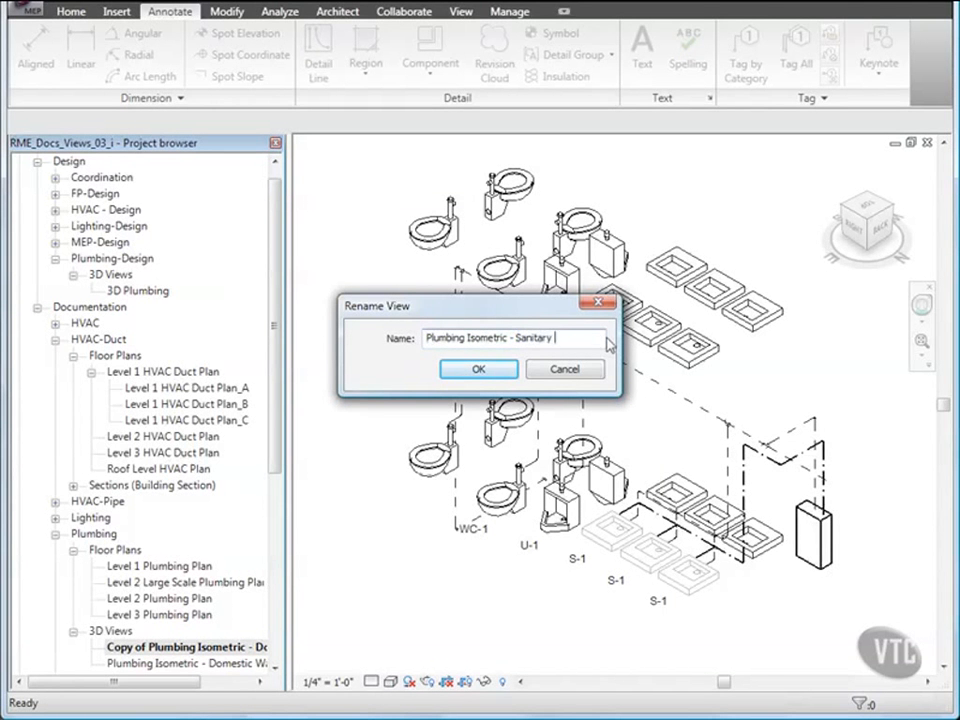
left_click(485, 368)
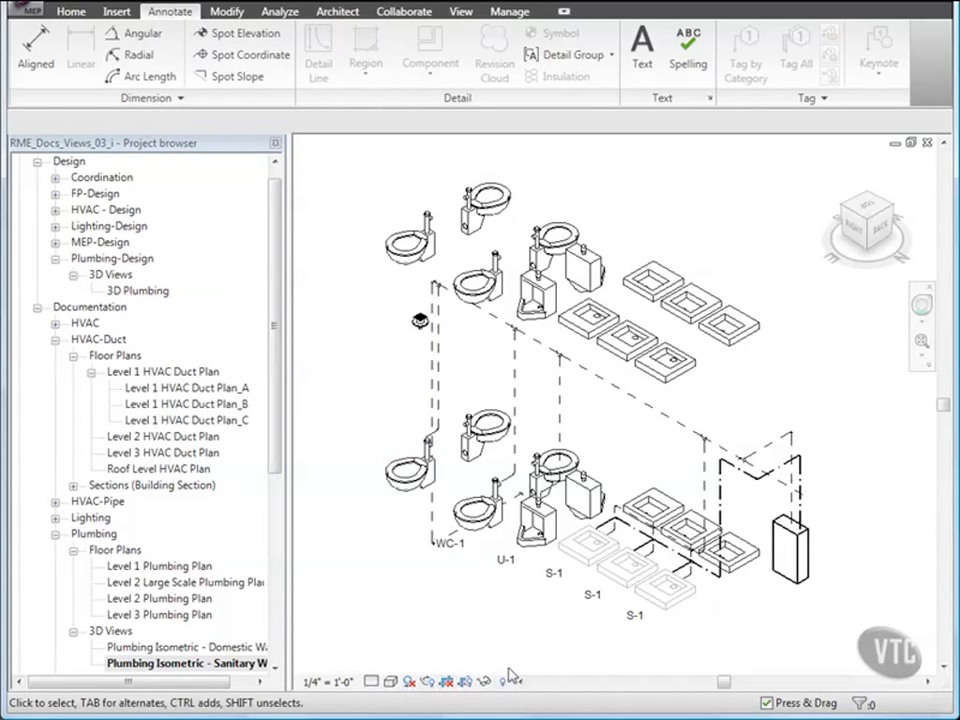
Reveal the hidden elements in the sanitary waste isometric and set its visual style to Wireframe.
left_click(505, 684)
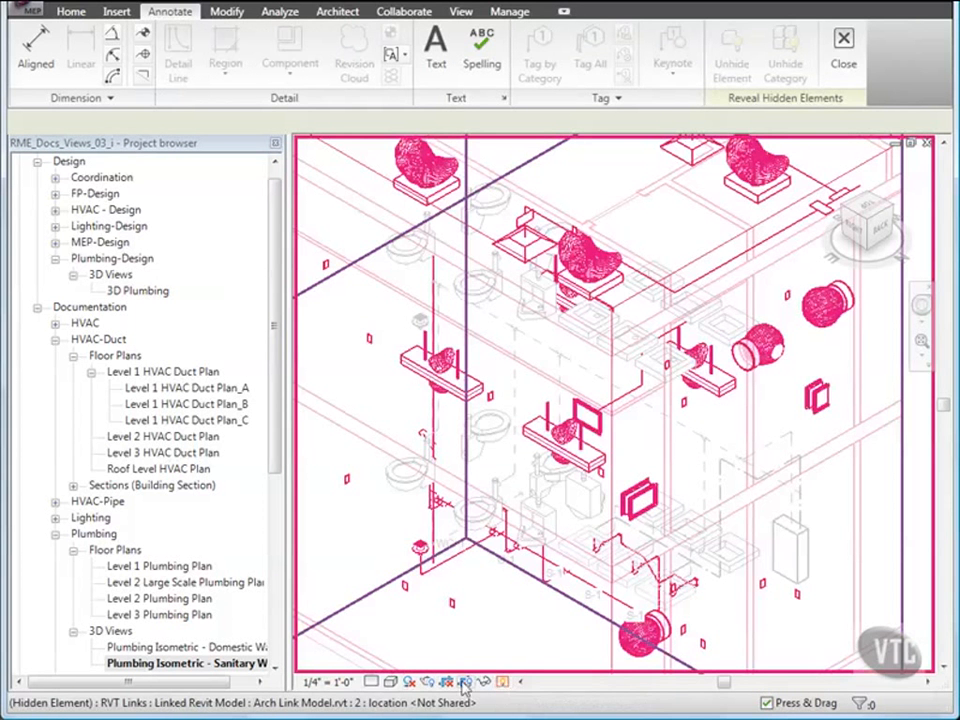
left_click(390, 683)
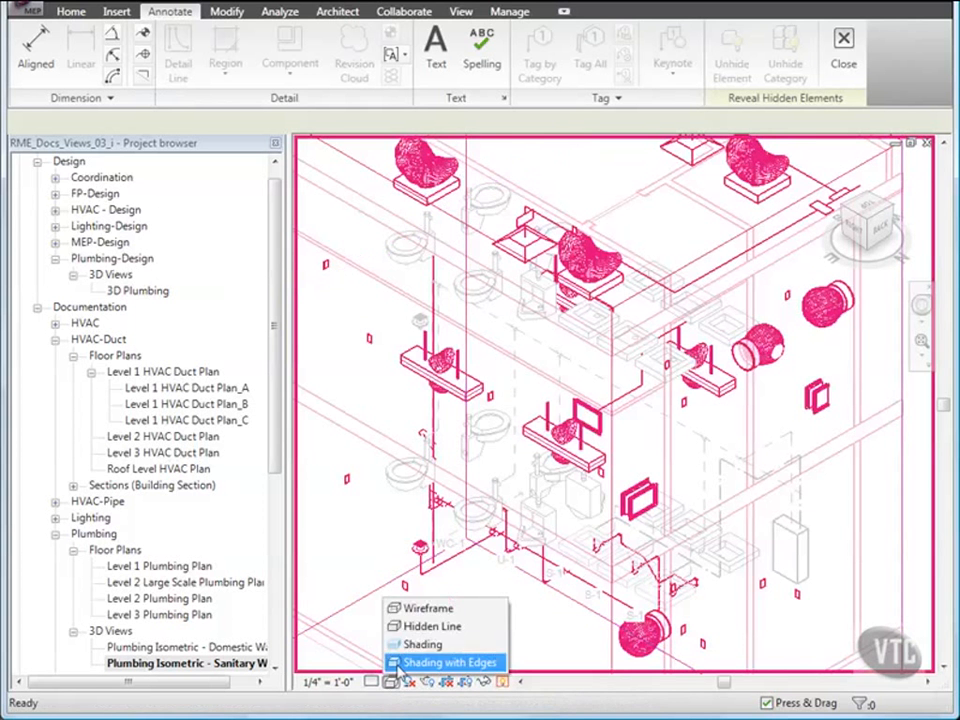
left_click(410, 608)
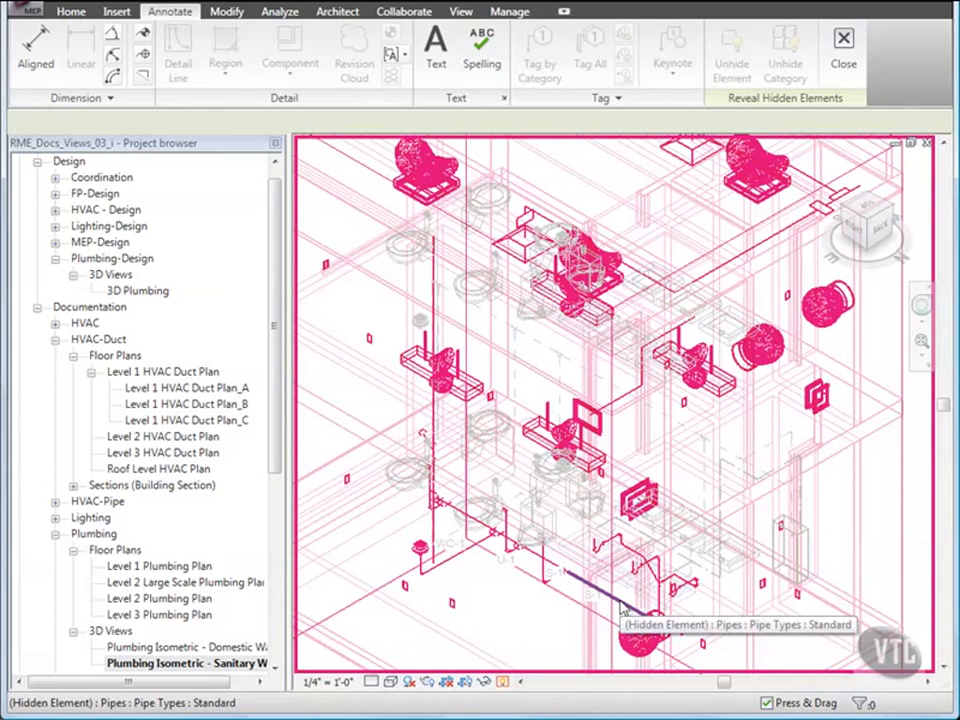
Unhide the elements of the entire Standard-type drainage pipe network and turn off the display of hidden elements.
key("Tab")
key("Tab")
key("Tab")
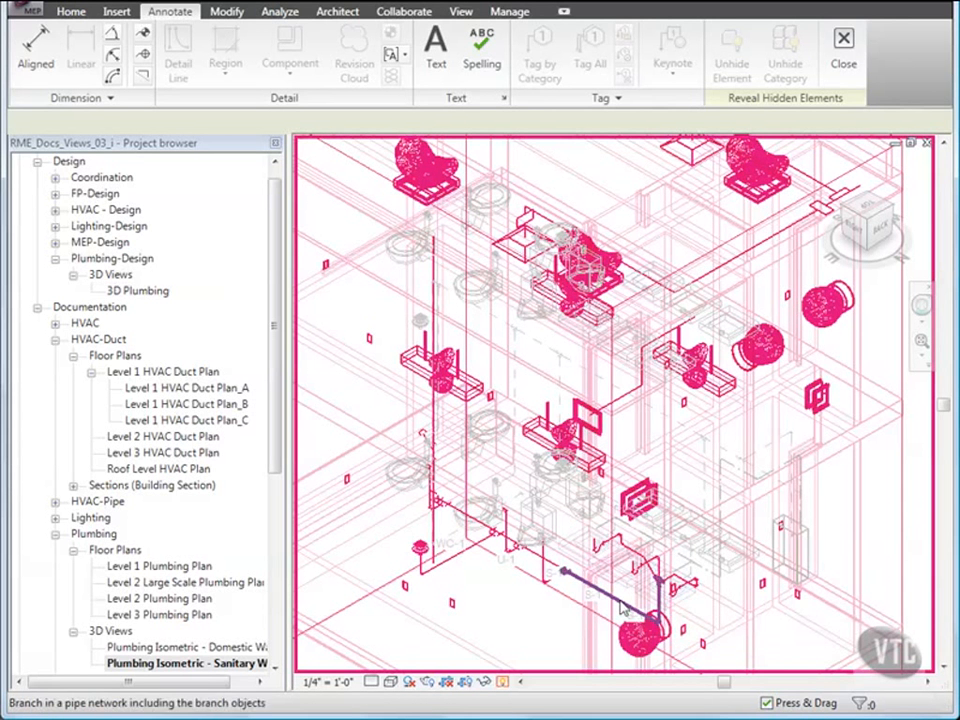
left_click(622, 610)
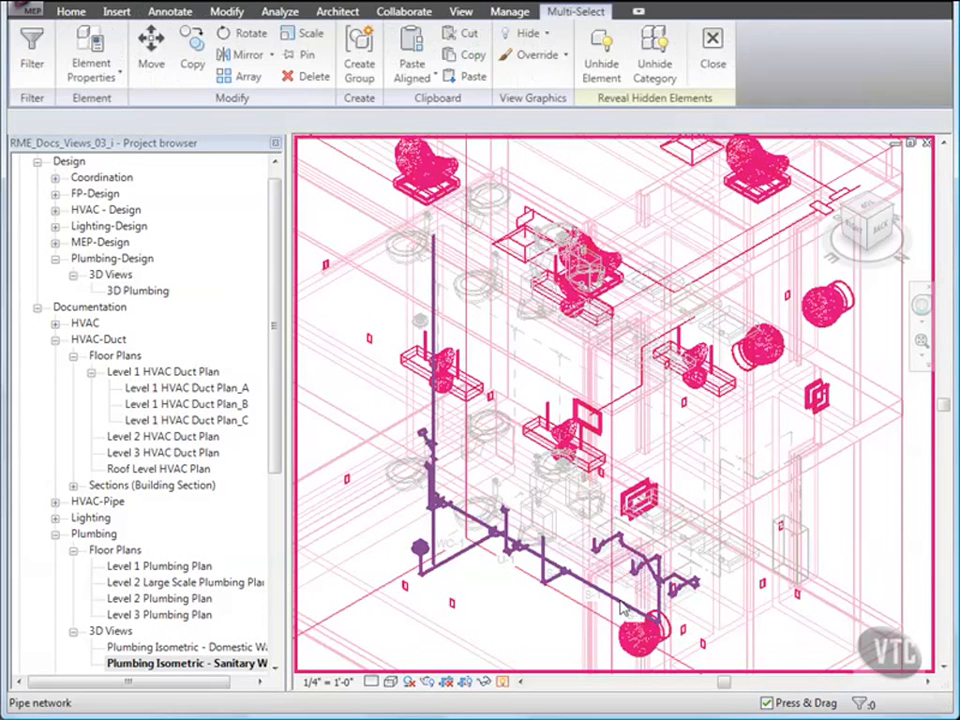
right_click(622, 608)
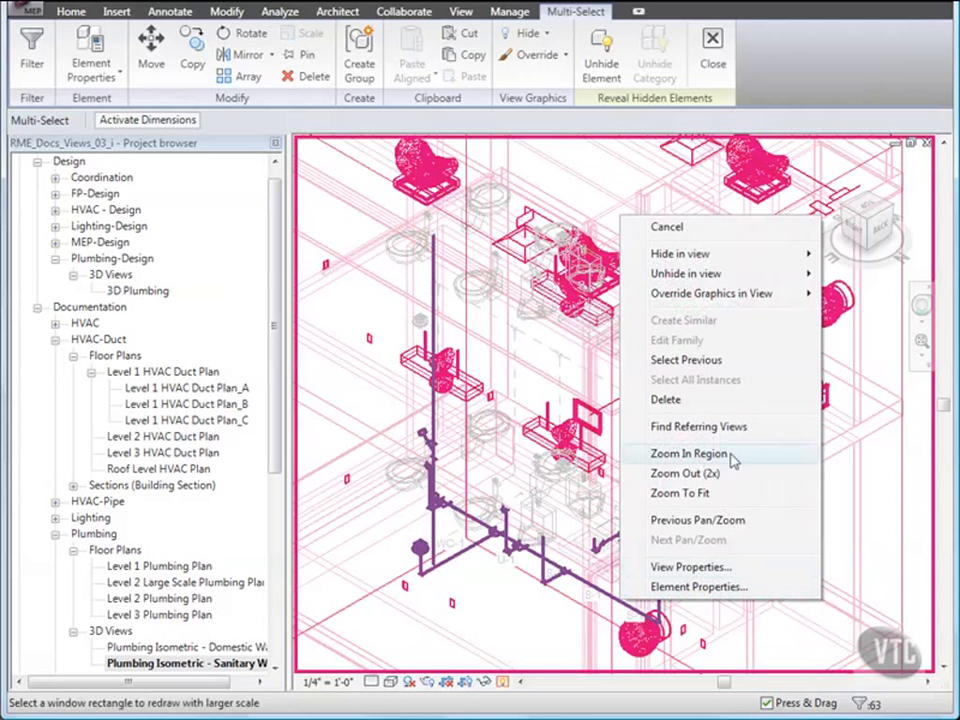
mouse_move(724, 274)
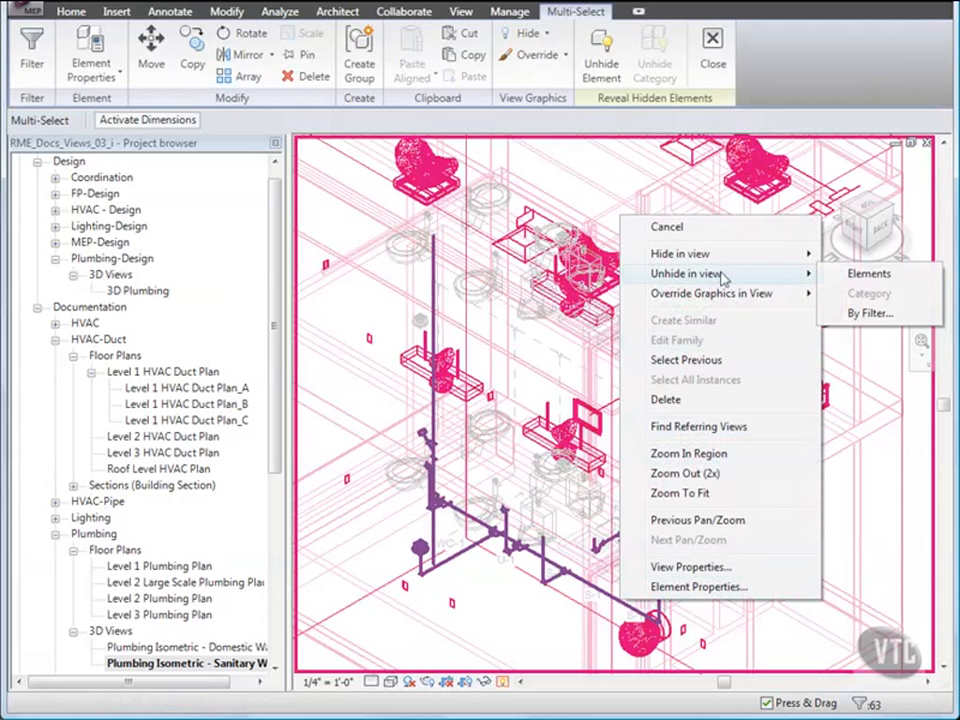
left_click(861, 275)
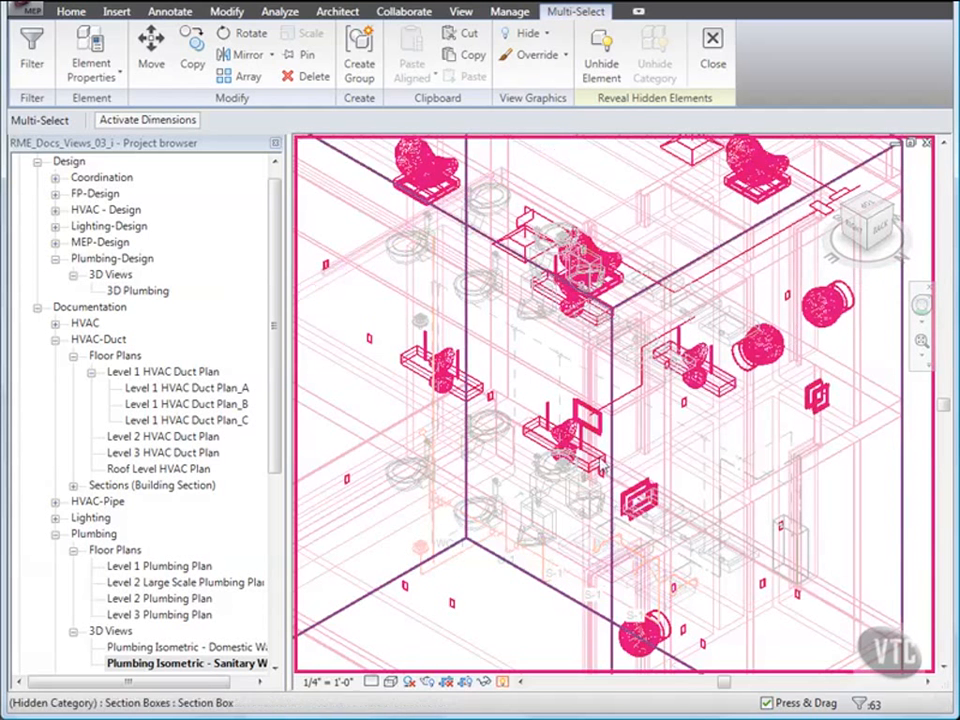
left_click(503, 684)
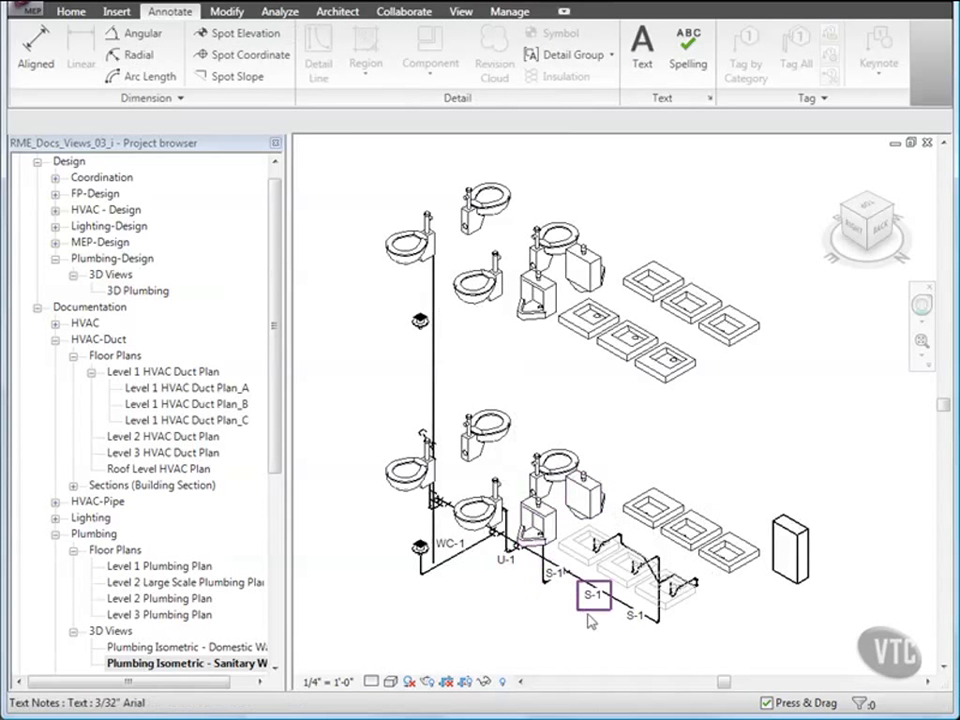
Set the project's slope unit format to round to the nearest 1/8".
scroll(597, 636, "up", 3)
middle_click_drag(595, 630, 632, 588)
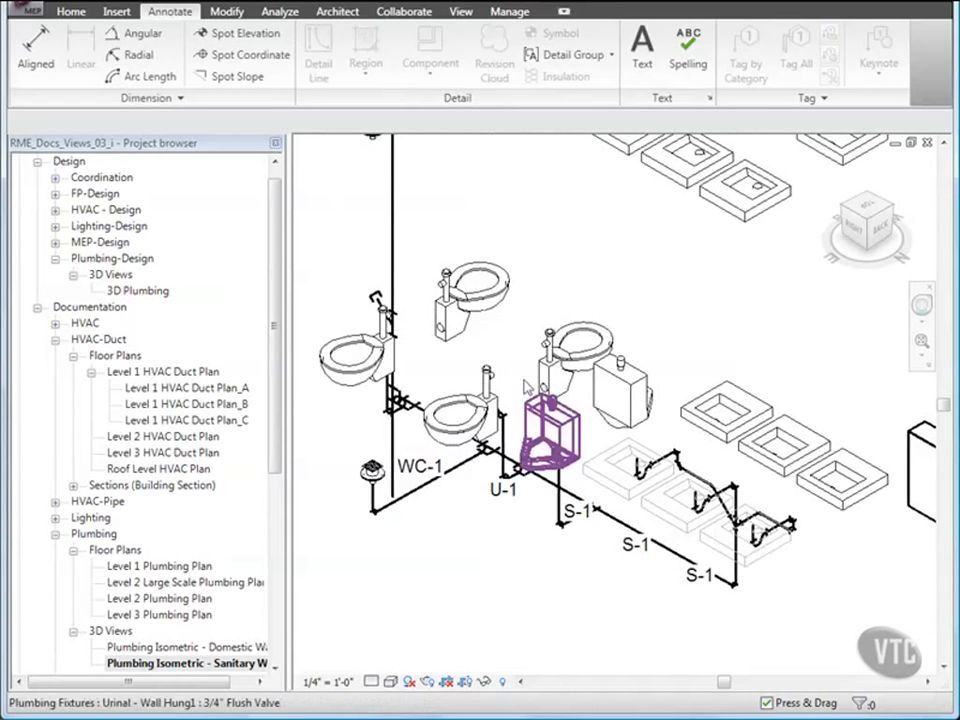
left_click(510, 13)
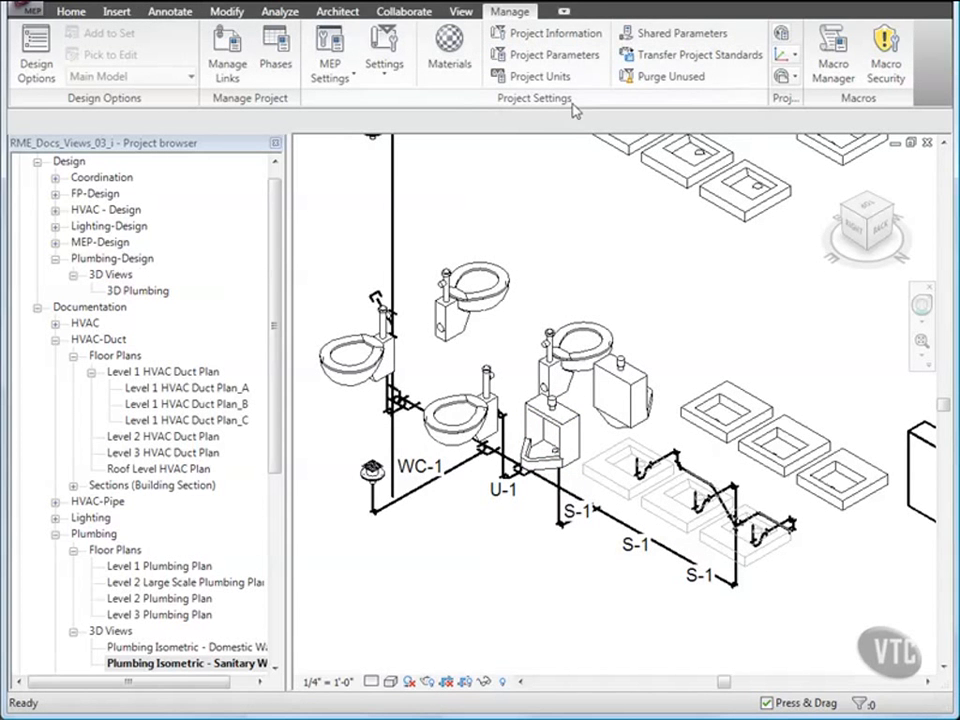
left_click(542, 78)
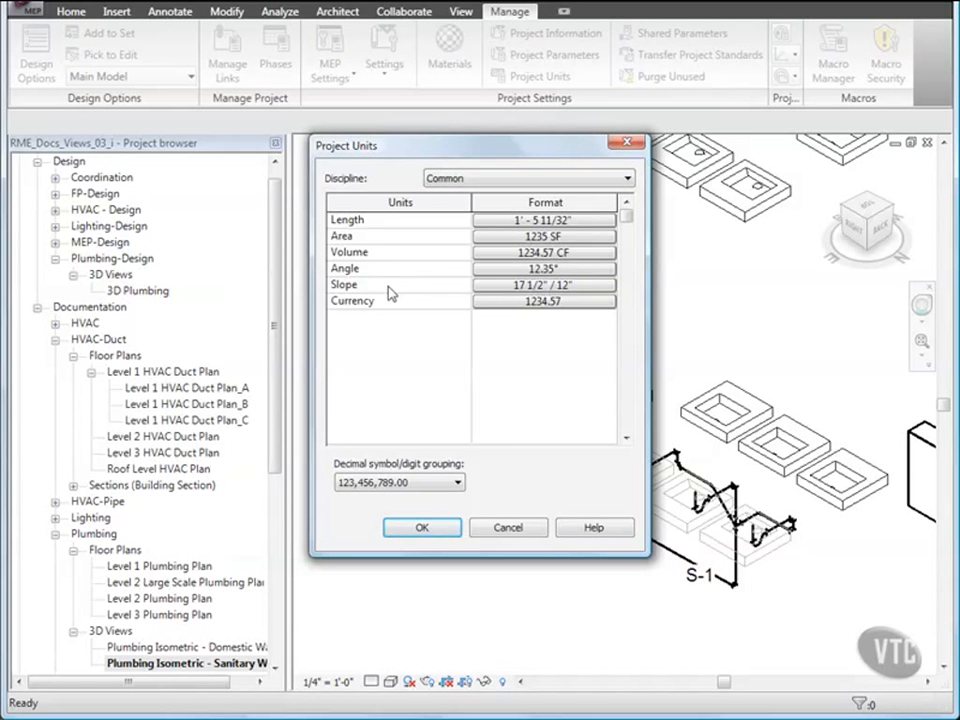
left_click(527, 288)
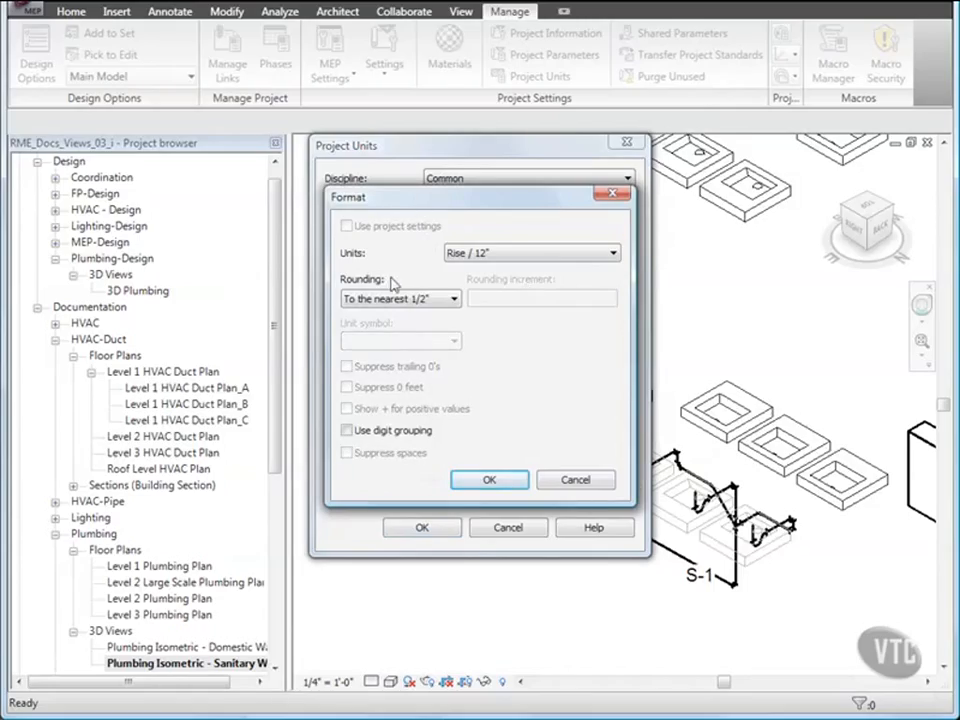
left_click(425, 298)
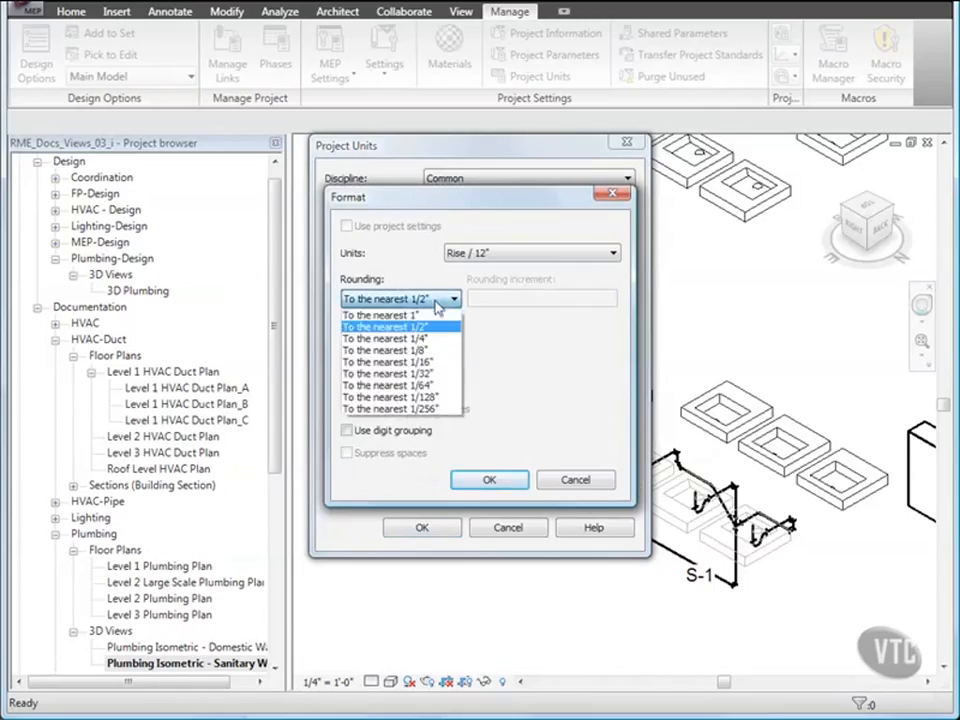
left_click(421, 350)
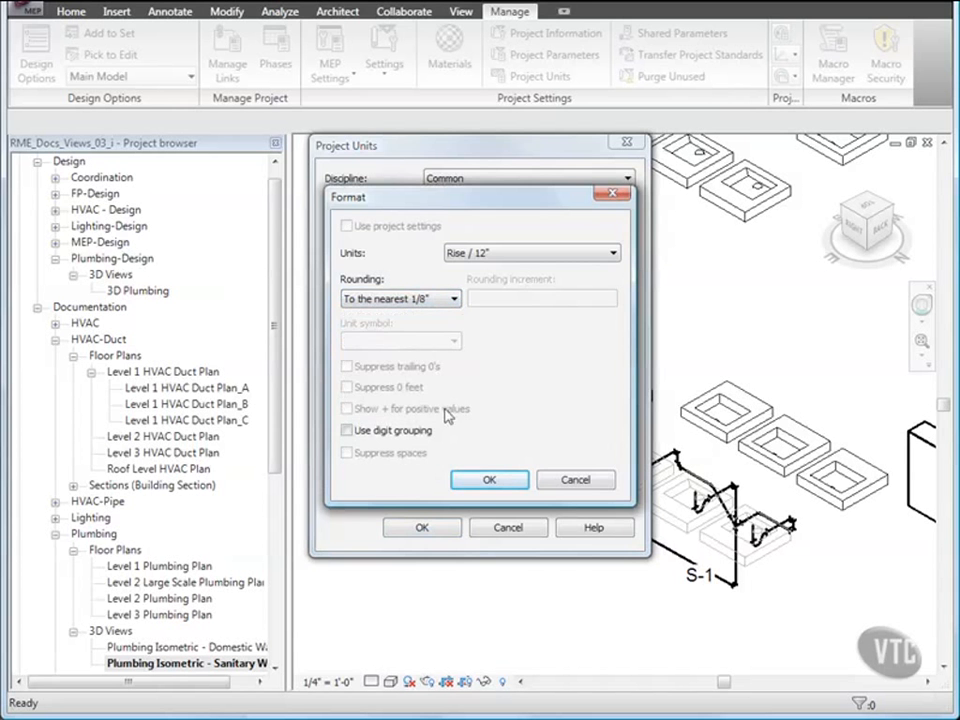
left_click(490, 484)
left_click(437, 532)
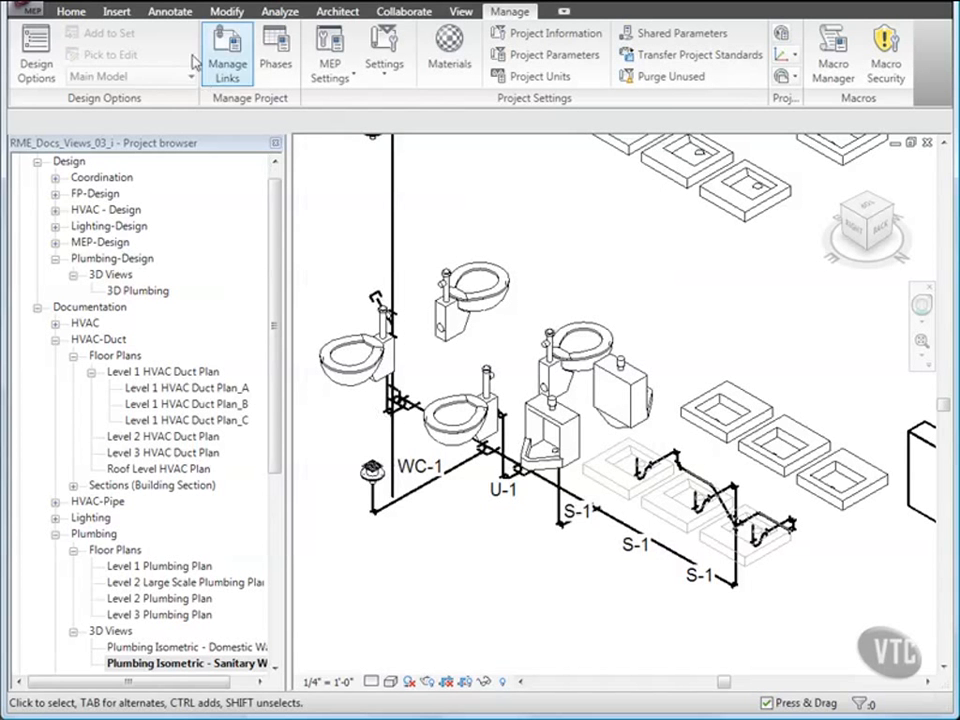
Place a spot slope annotation on the upper side of the sloped drain pipe running in front of the lower sinks.
left_click(172, 12)
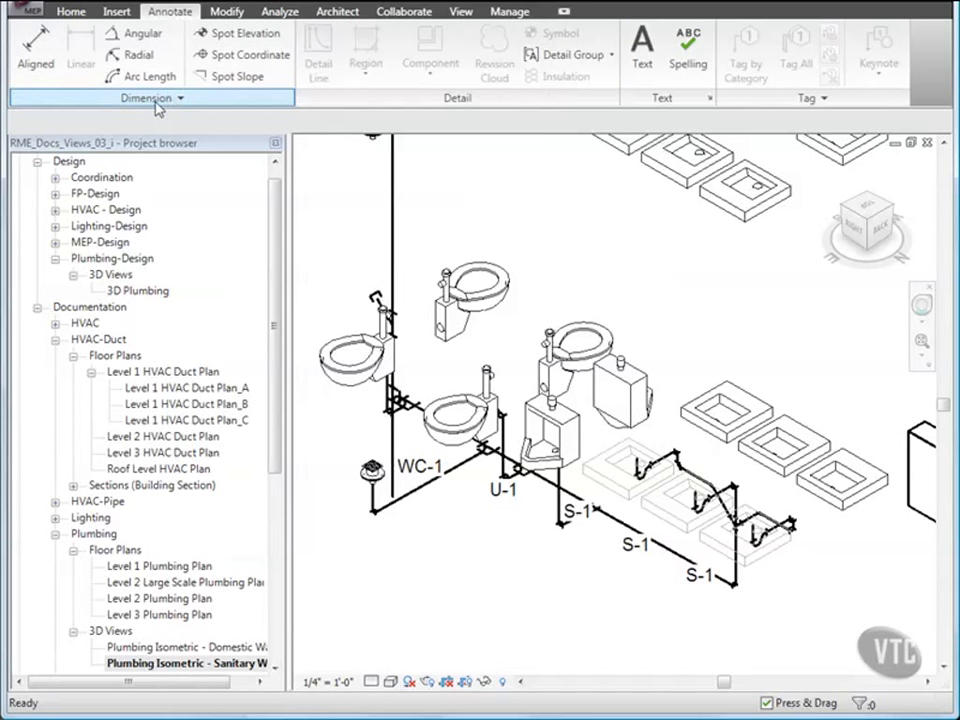
left_click(238, 76)
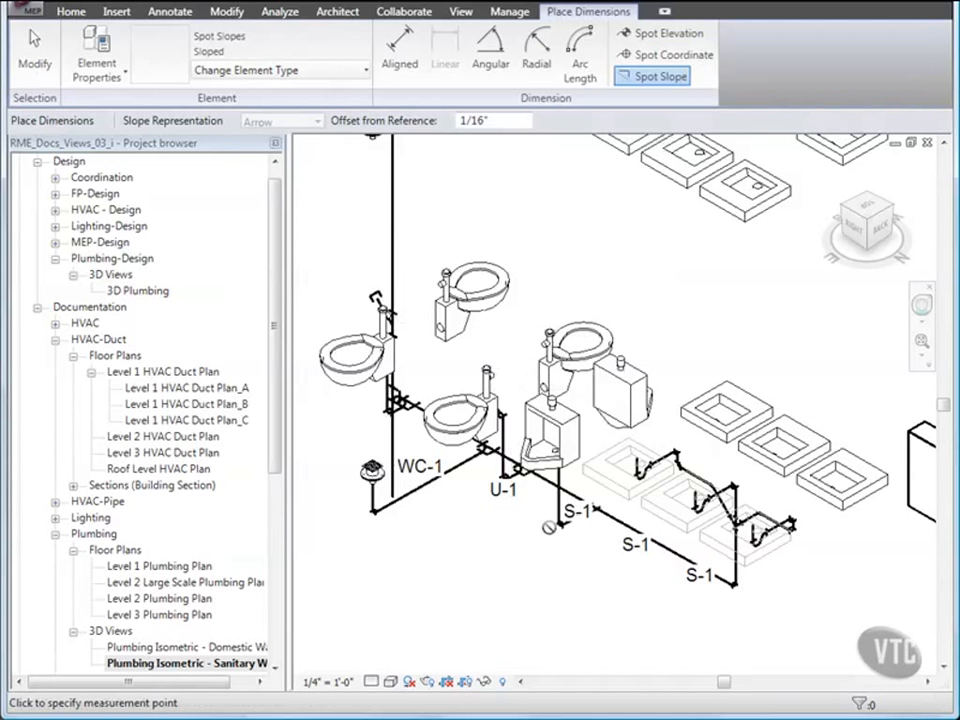
scroll(557, 533, "up", 3)
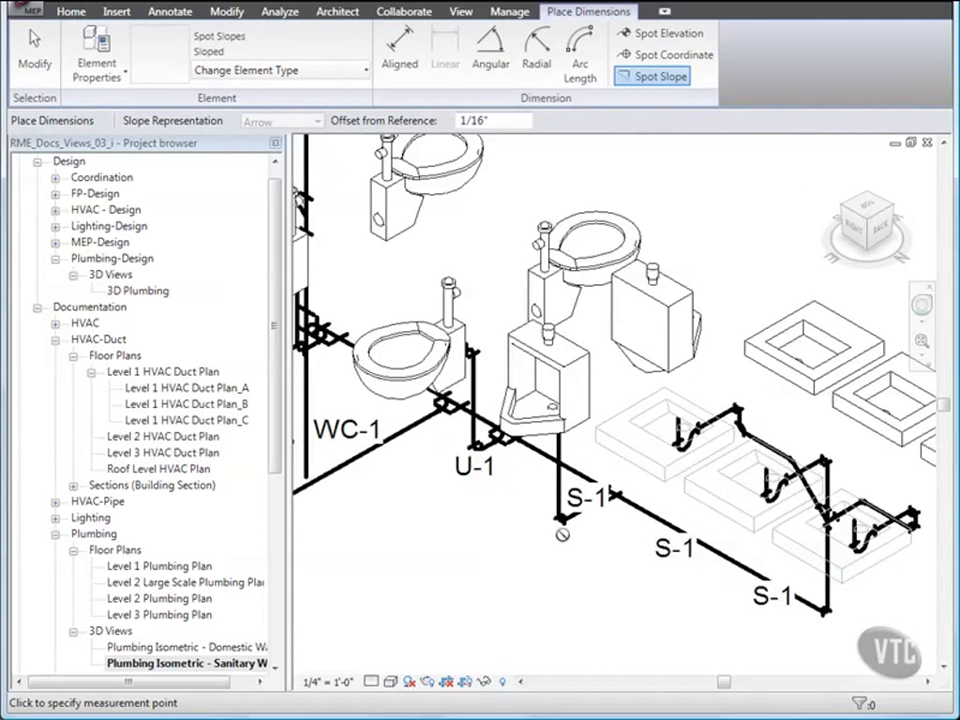
left_click(656, 509)
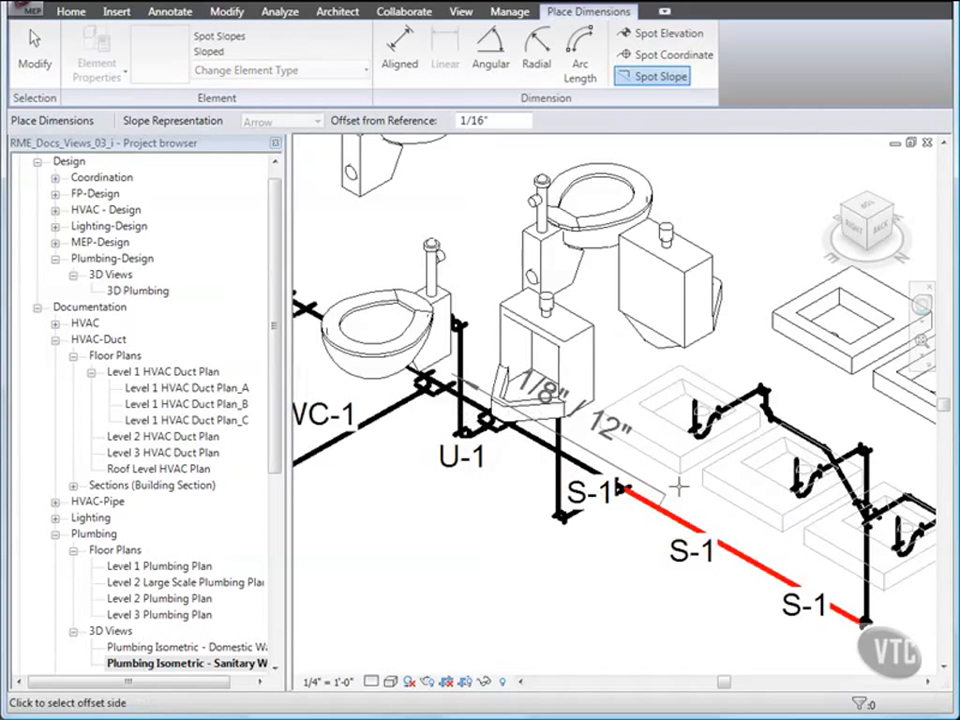
left_click(675, 488)
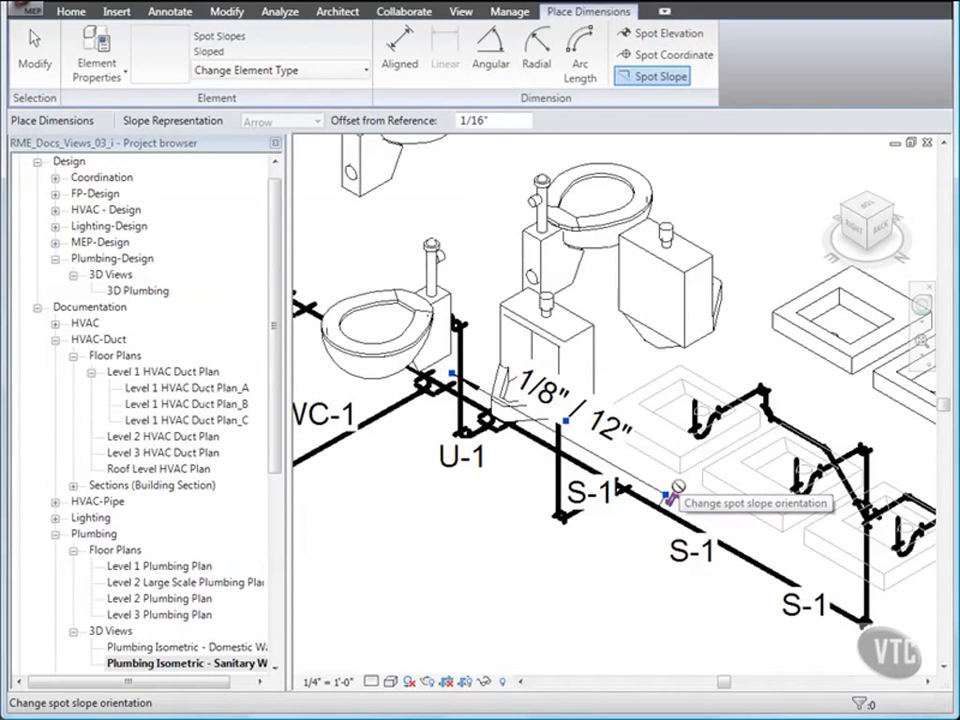
key("Escape")
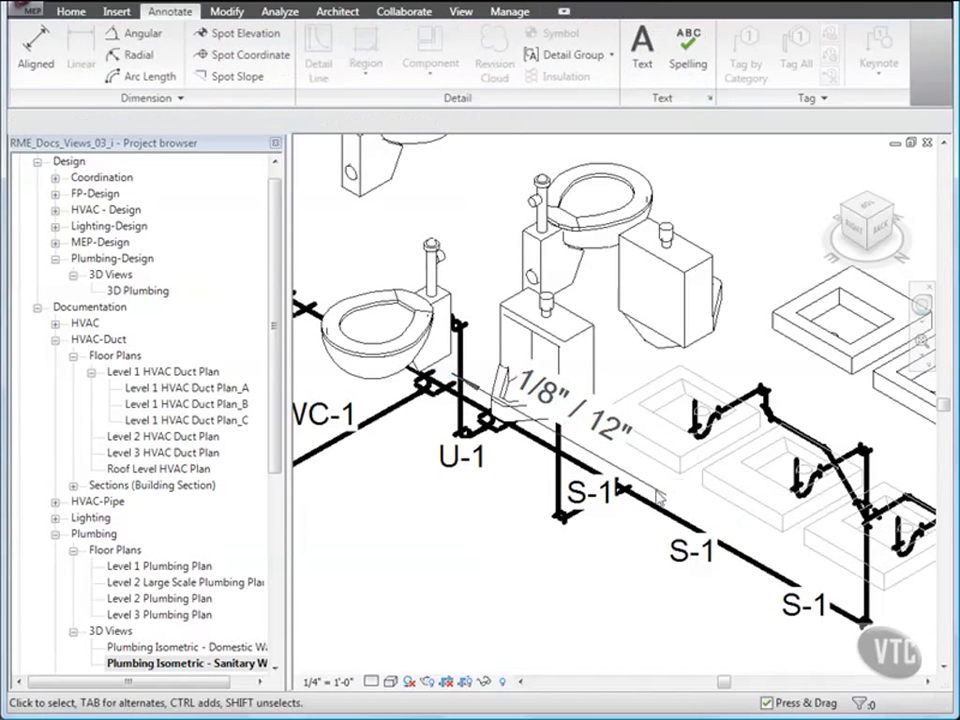
Close the RME_Docs_Views_03_i project without saving the changes.
left_click(31, 14)
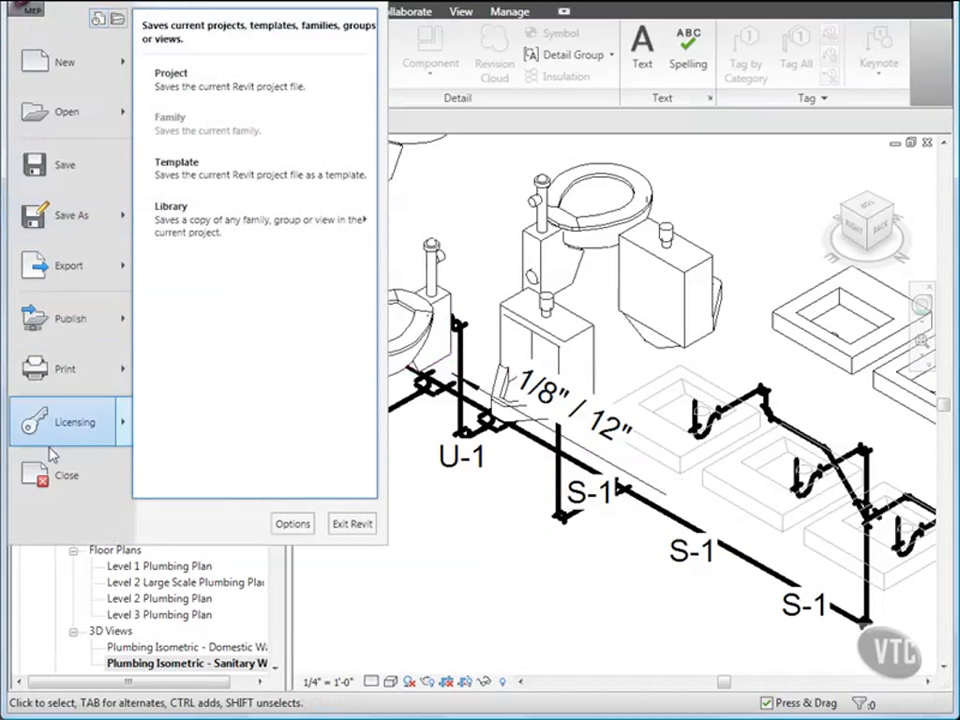
left_click(55, 473)
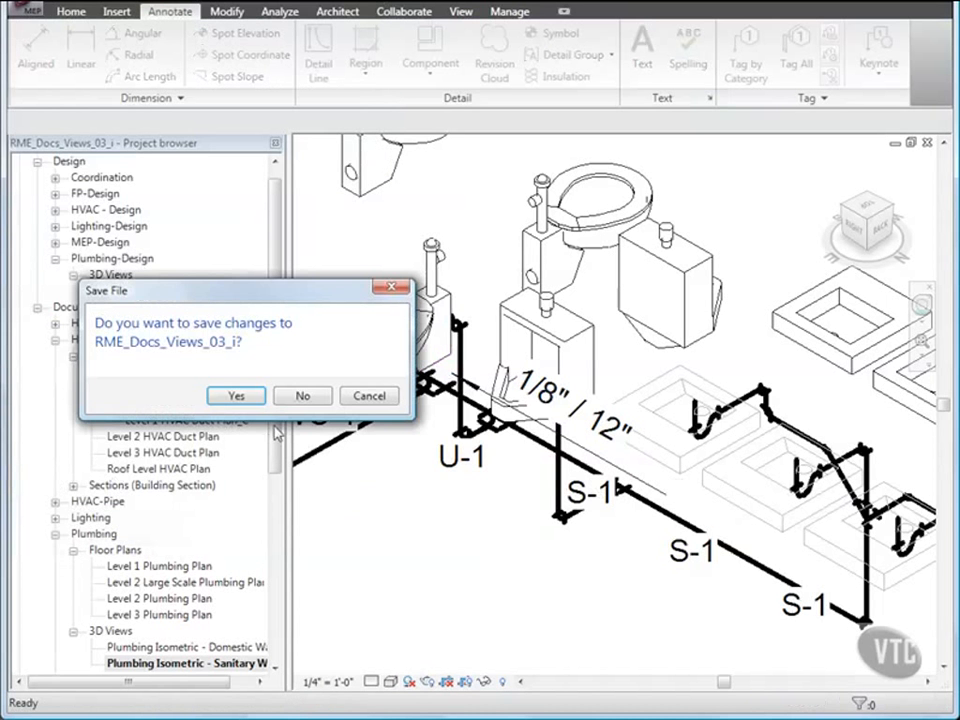
left_click(302, 395)
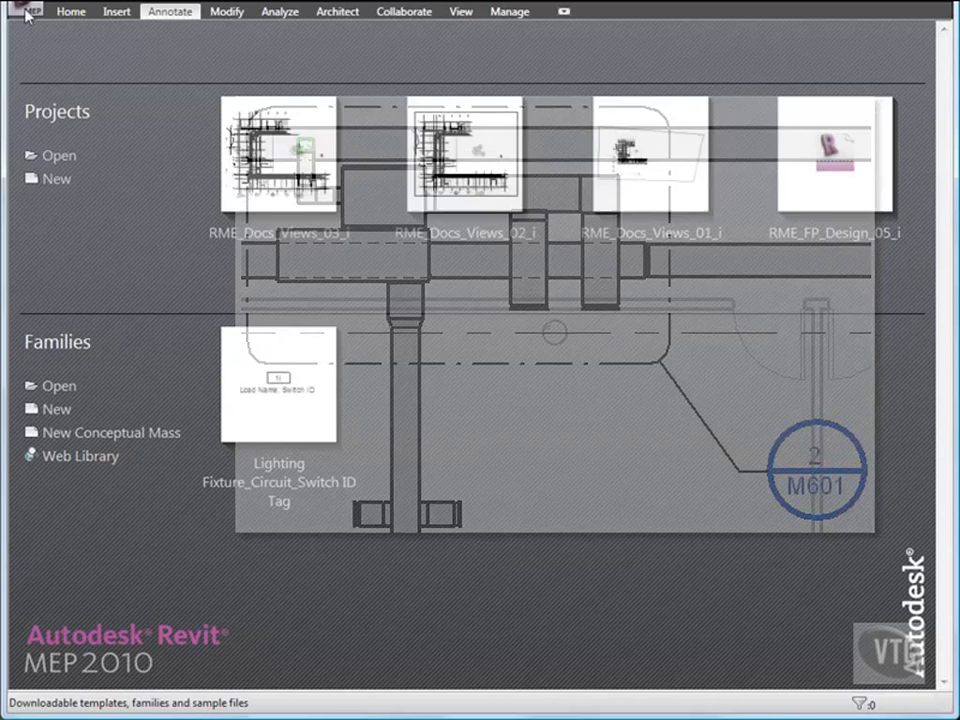
Open the project RME_Docs_Views_04_i from the 06_Construction Documentation folder.
left_click(27, 12)
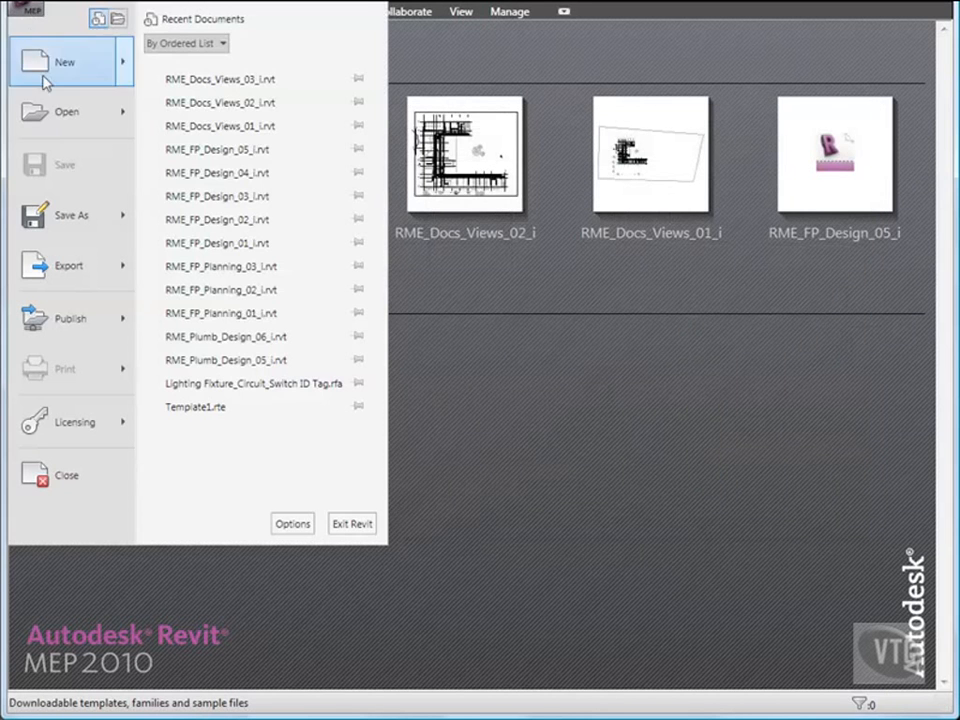
left_click(60, 114)
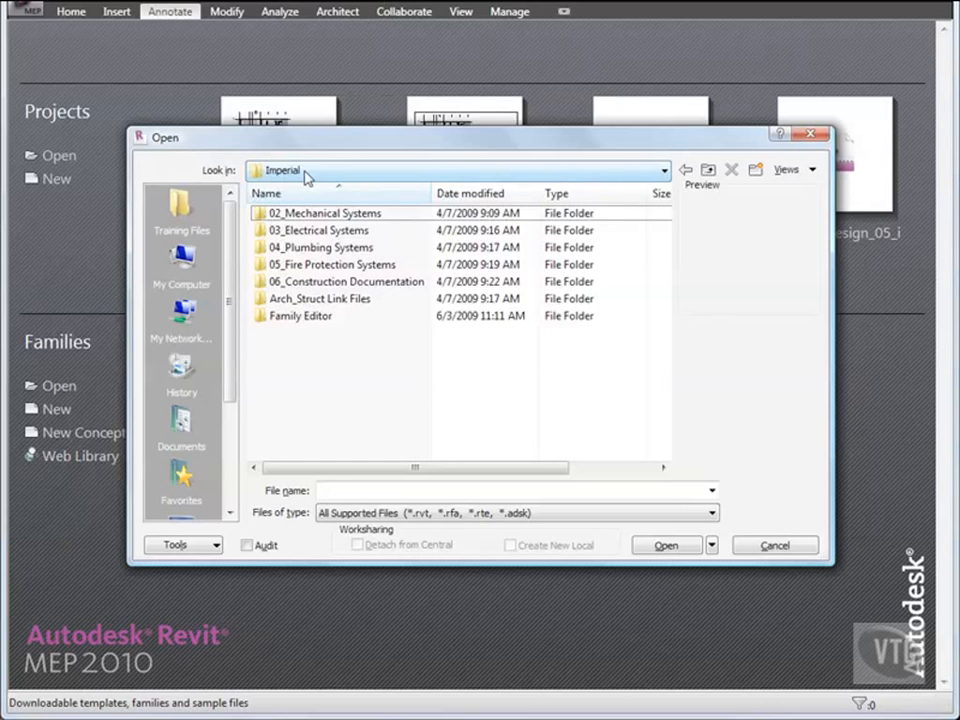
double_click(326, 283)
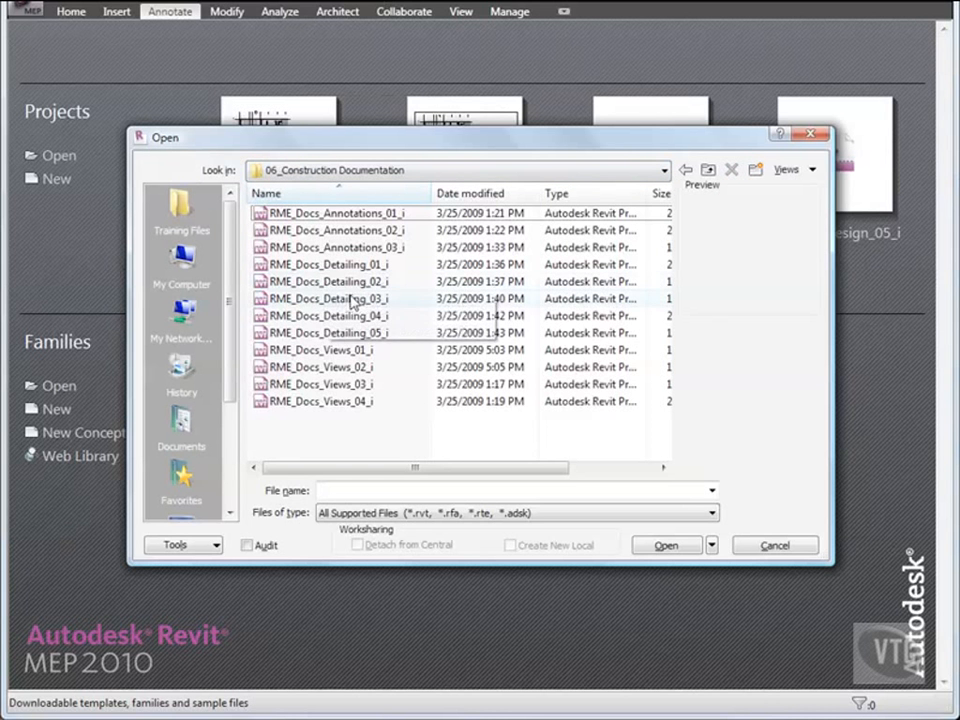
double_click(330, 401)
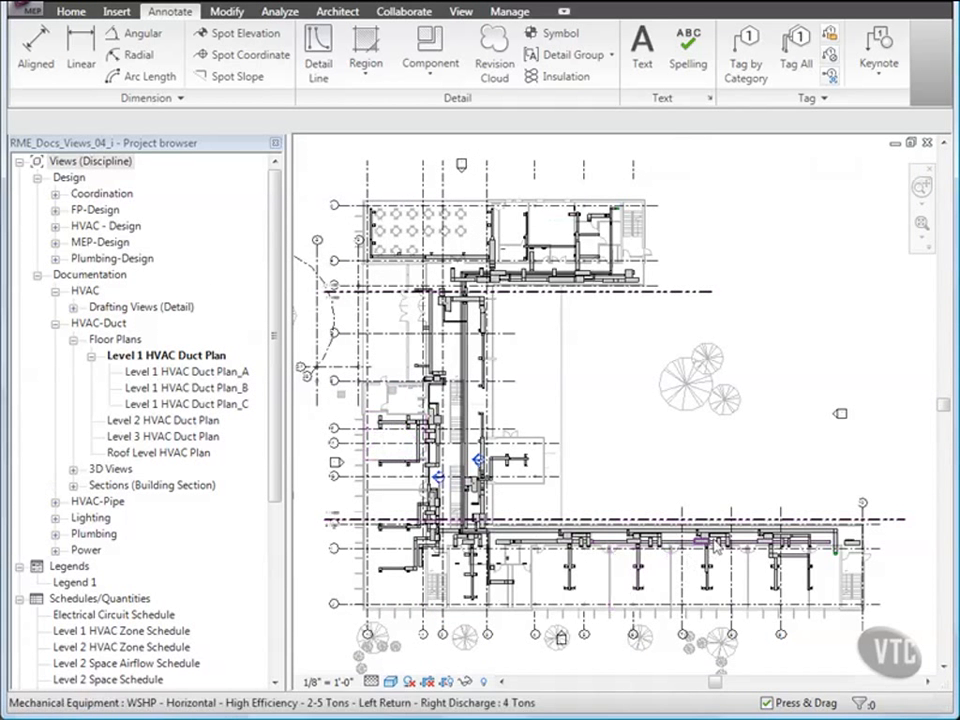
Create a callout of type Floor Plan around one heat pump unit and its duct connections along the main duct in the lower building wing.
scroll(660, 570, "up", 5)
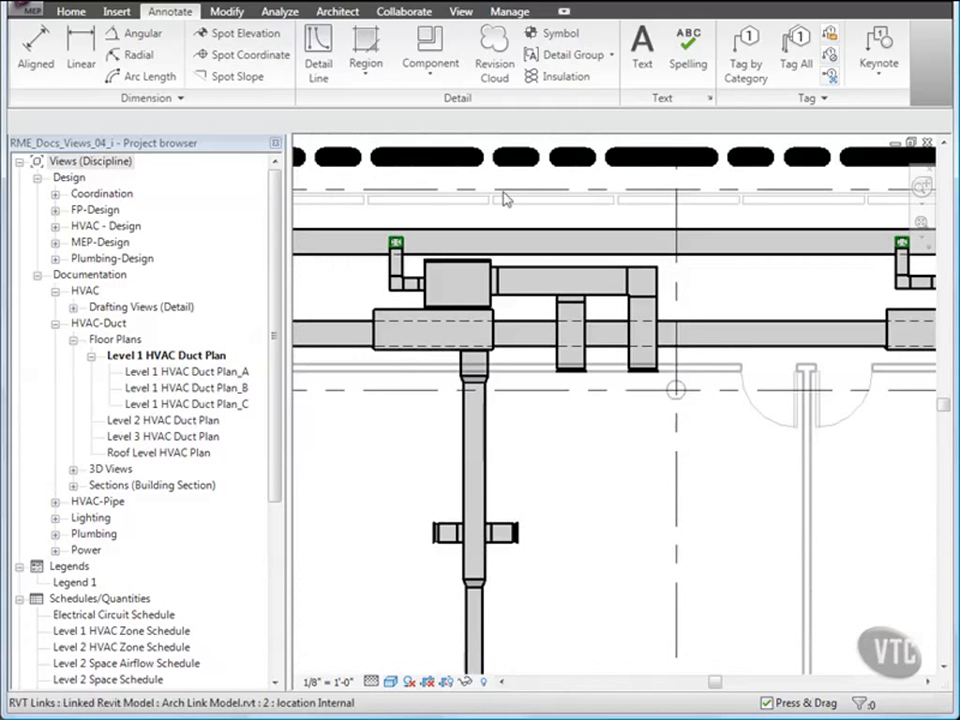
left_click(461, 12)
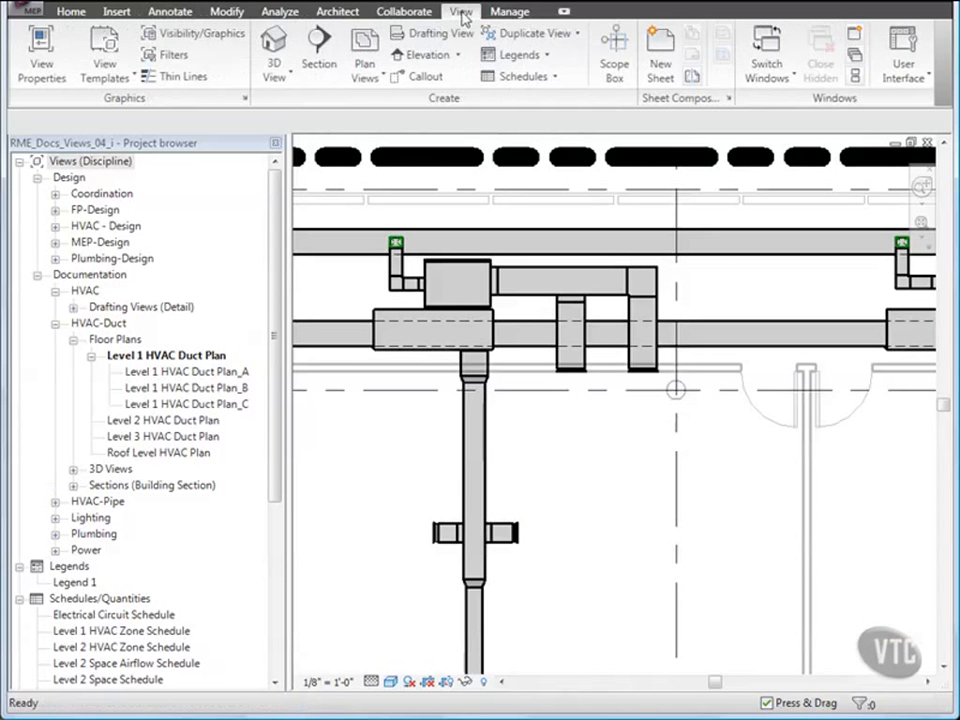
left_click(420, 76)
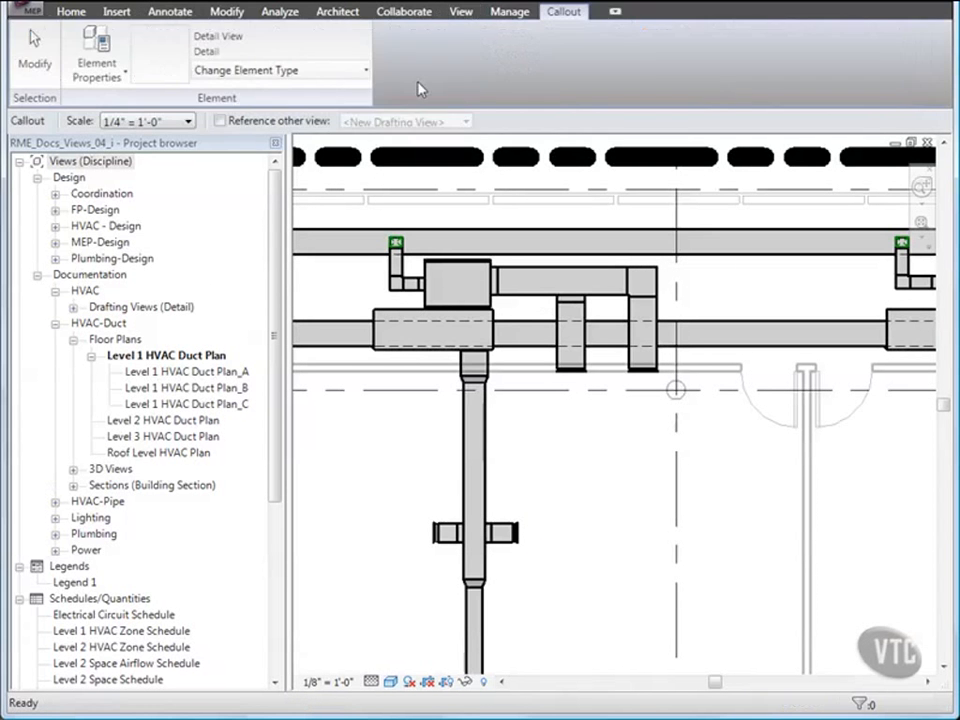
left_click(329, 72)
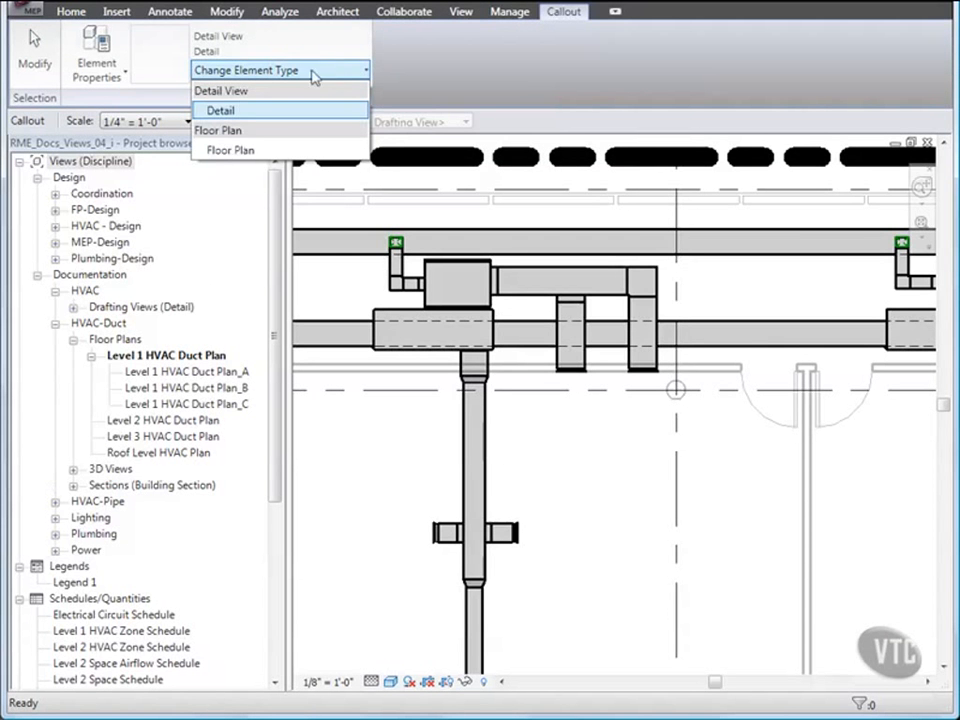
left_click(231, 152)
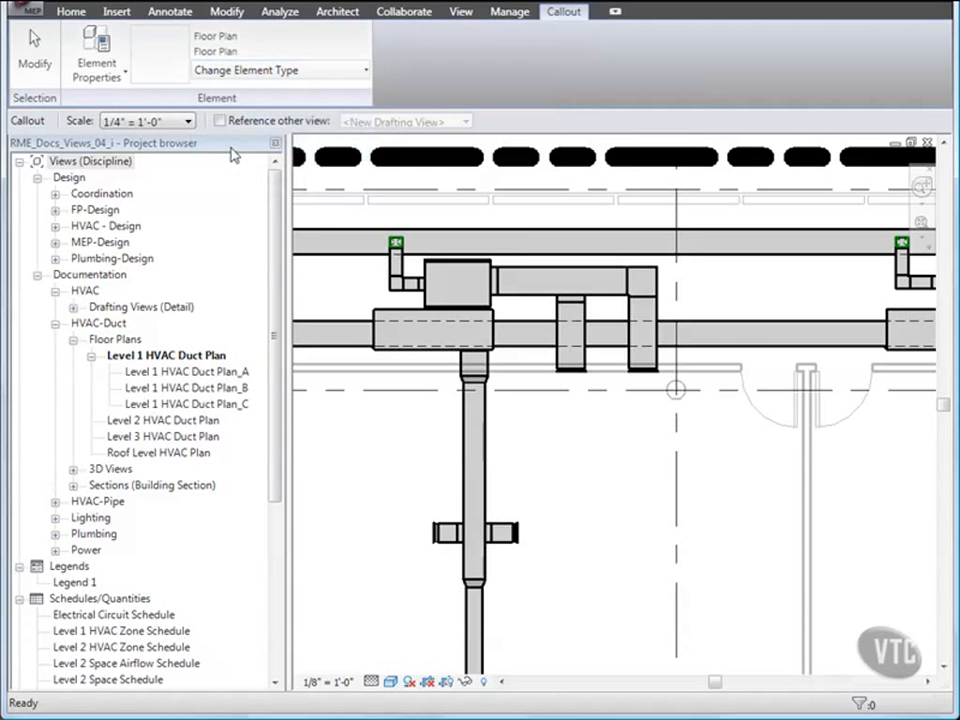
left_click(348, 218)
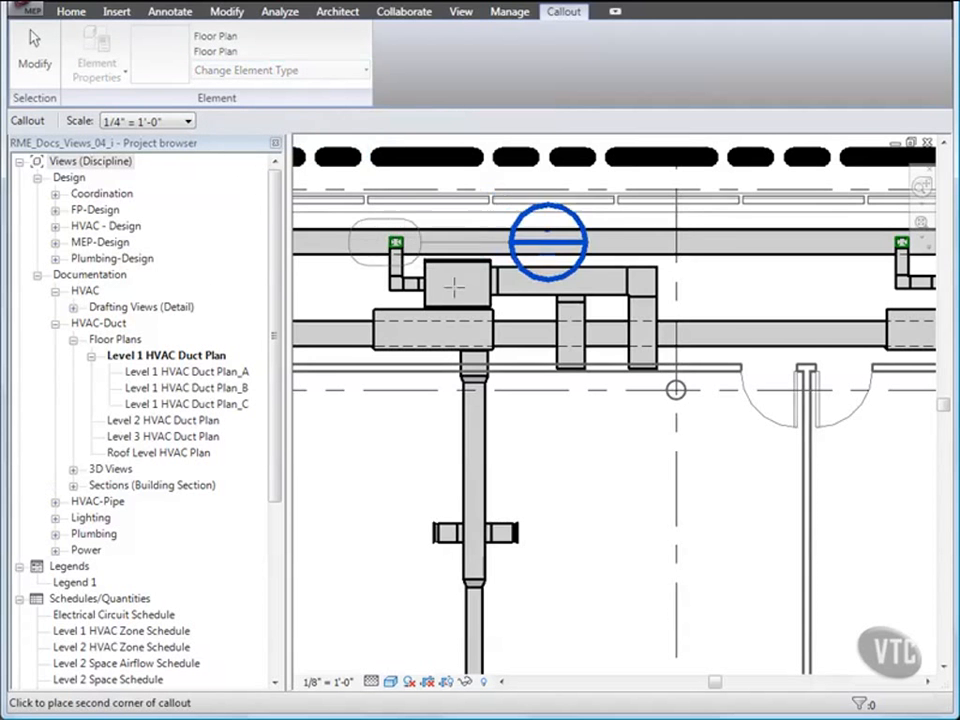
left_click(717, 424)
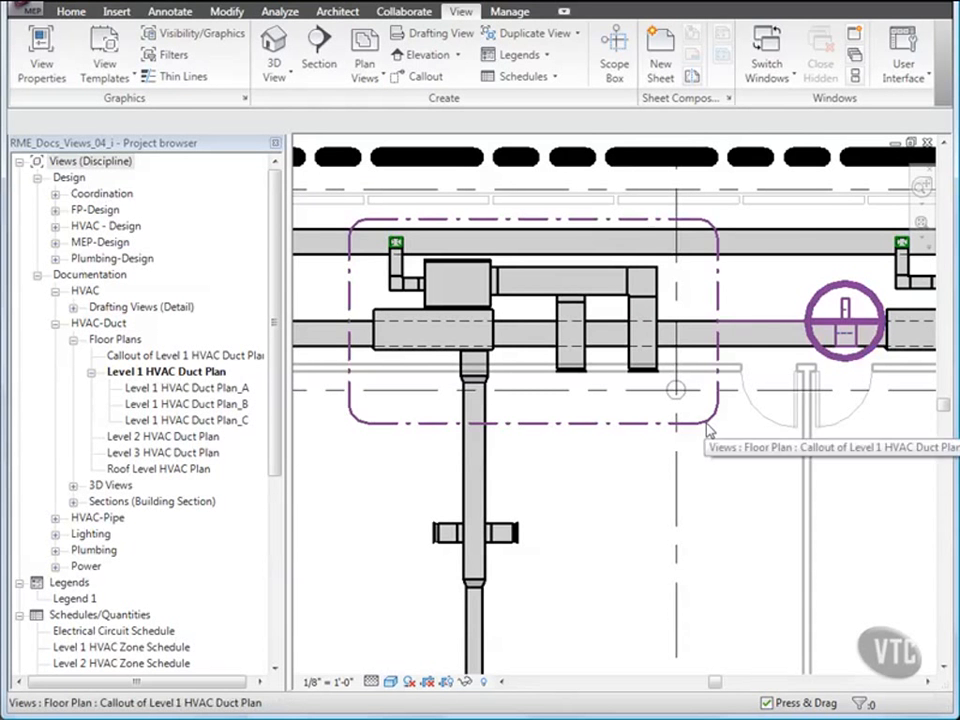
Move the callout head below and outside the callout boundary, and bend its leader so it meets the head horizontally.
left_click(706, 421)
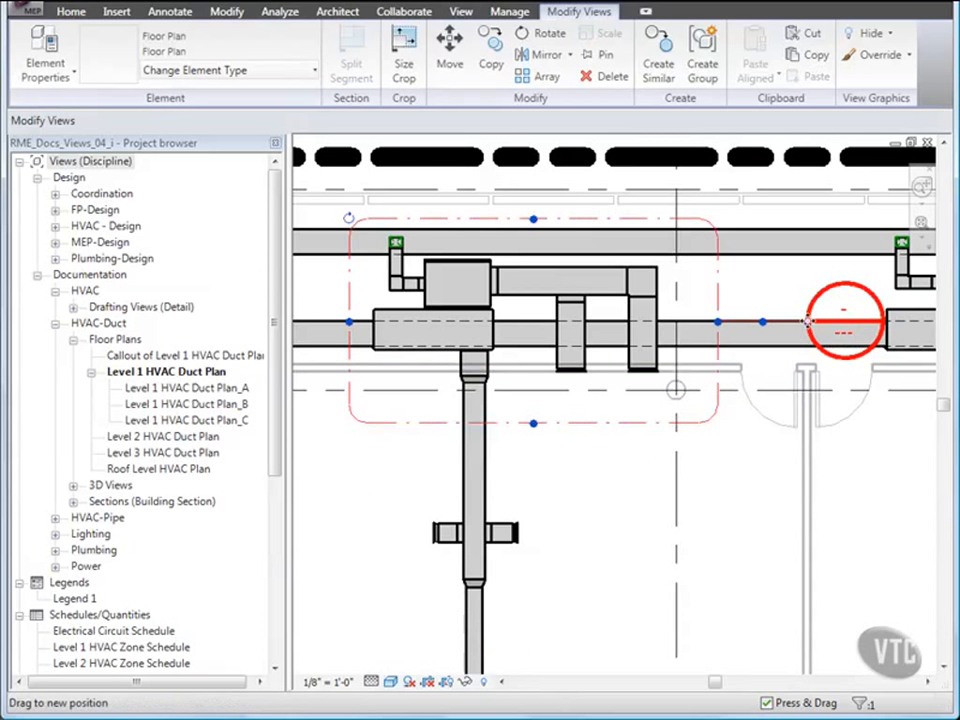
left_click_drag(808, 321, 838, 505)
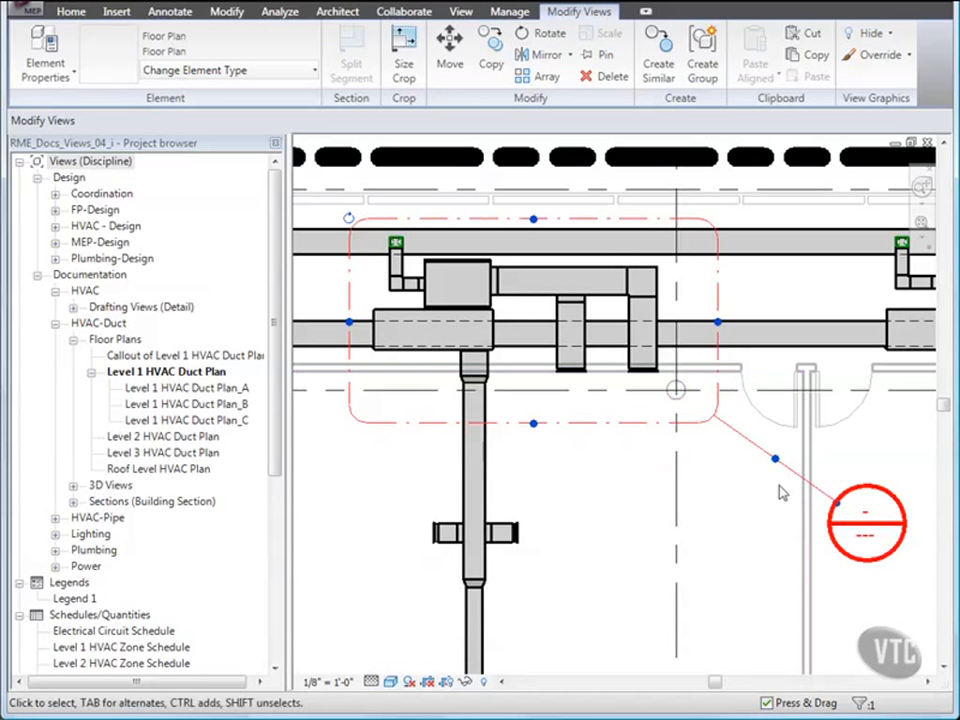
left_click_drag(777, 464, 777, 503)
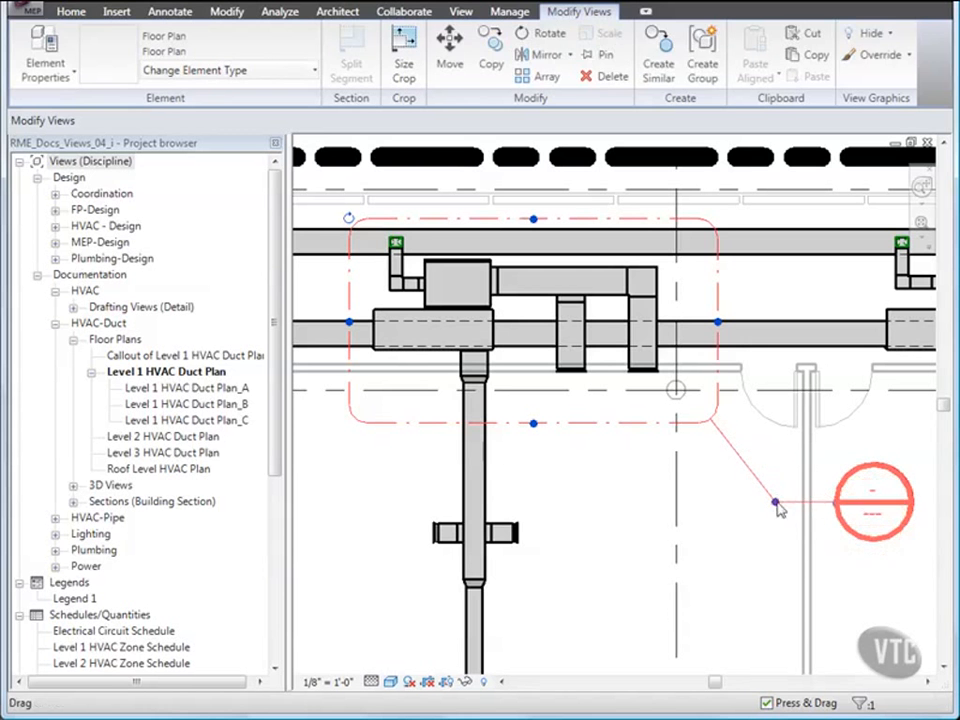
key("Escape")
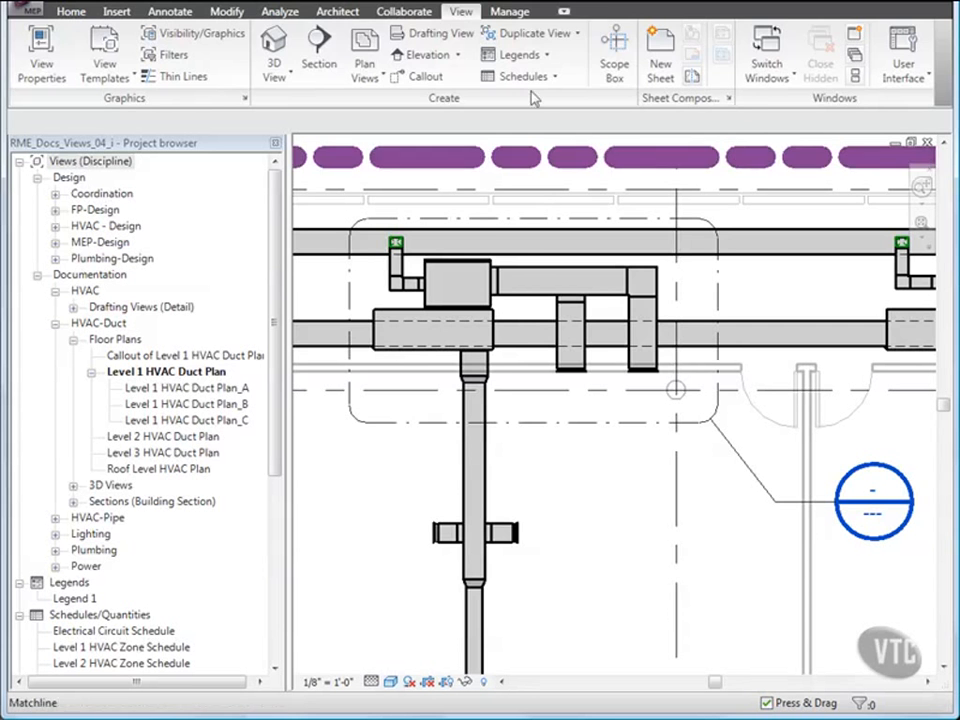
In the annotation object styles, set the Callout Boundary projection line weight to 5.
left_click(511, 13)
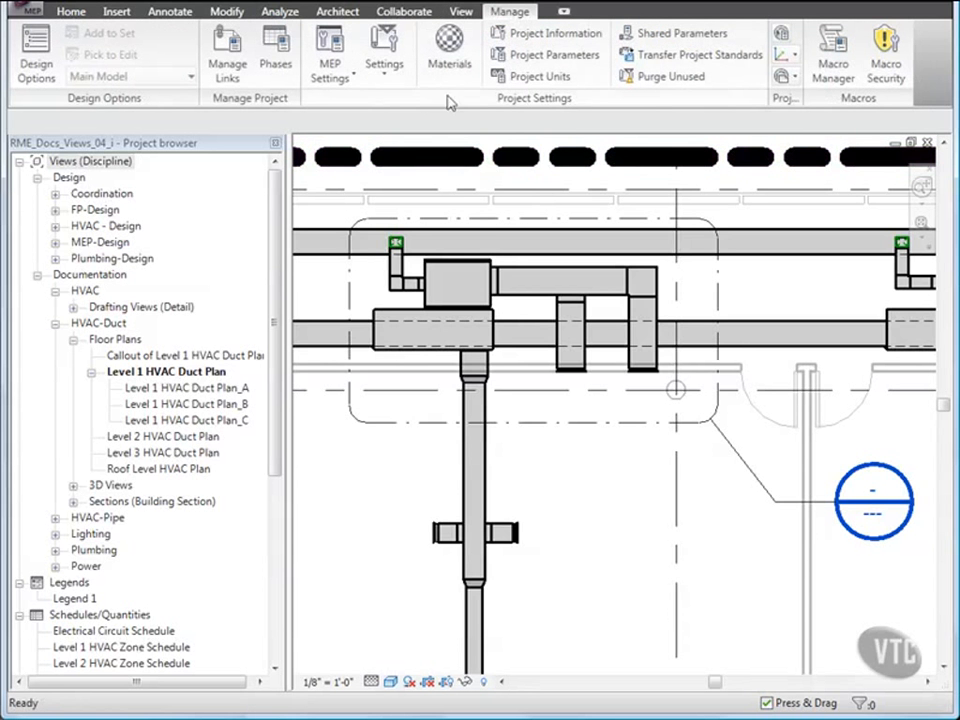
left_click(388, 80)
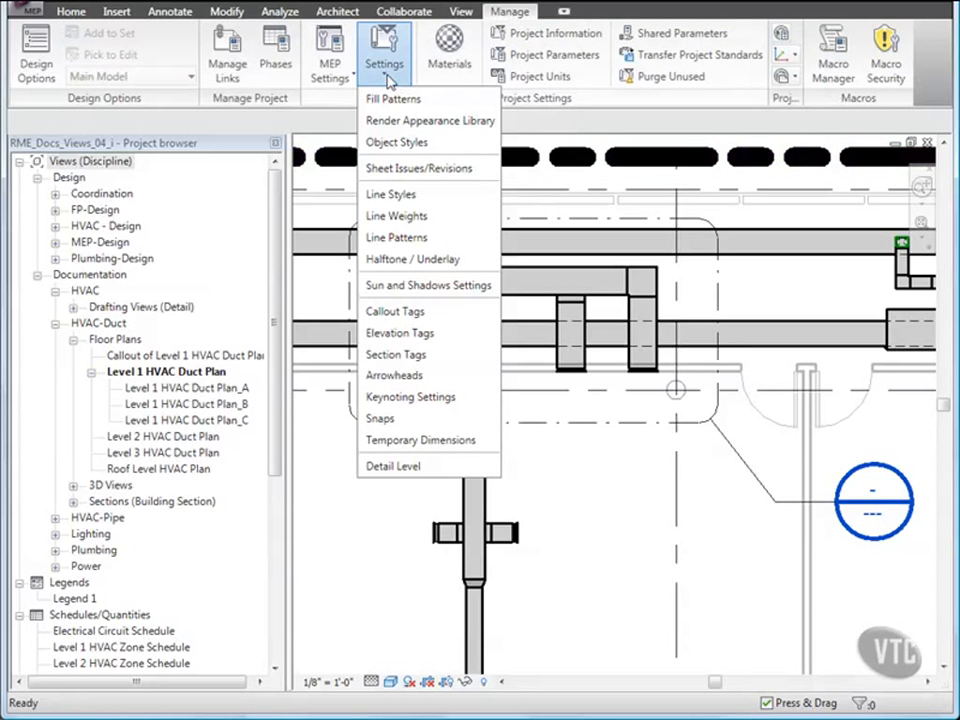
left_click(394, 142)
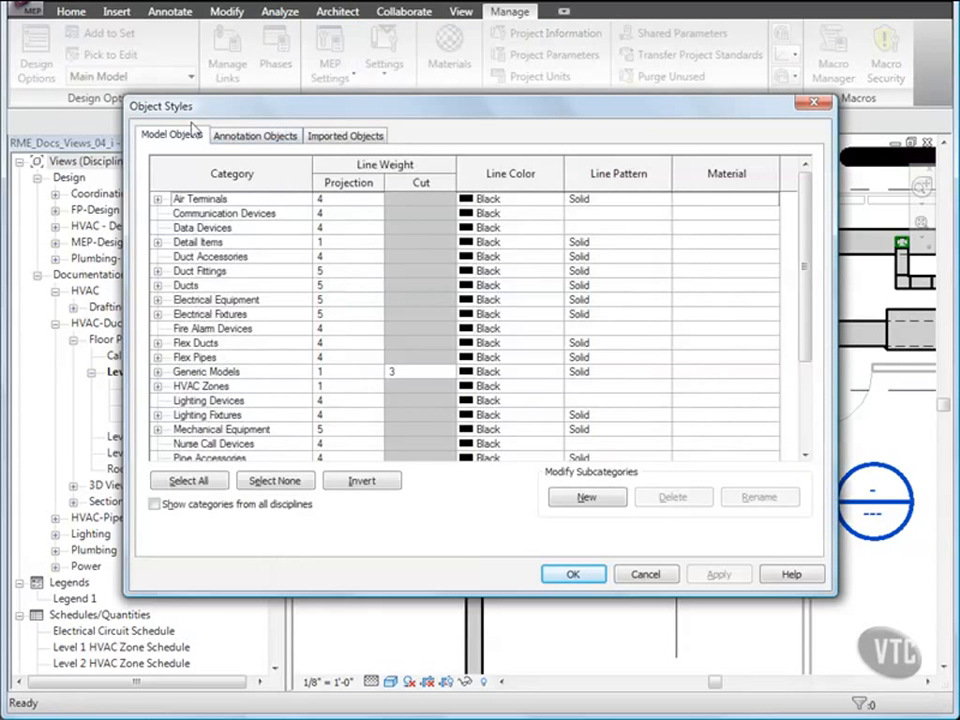
left_click(257, 140)
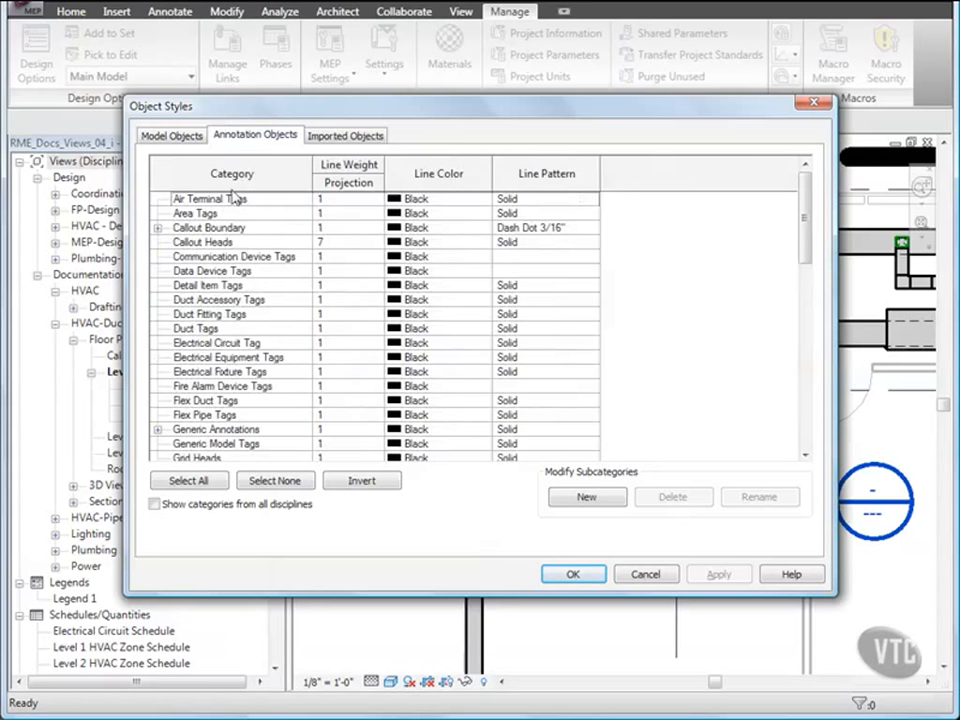
left_click(191, 230)
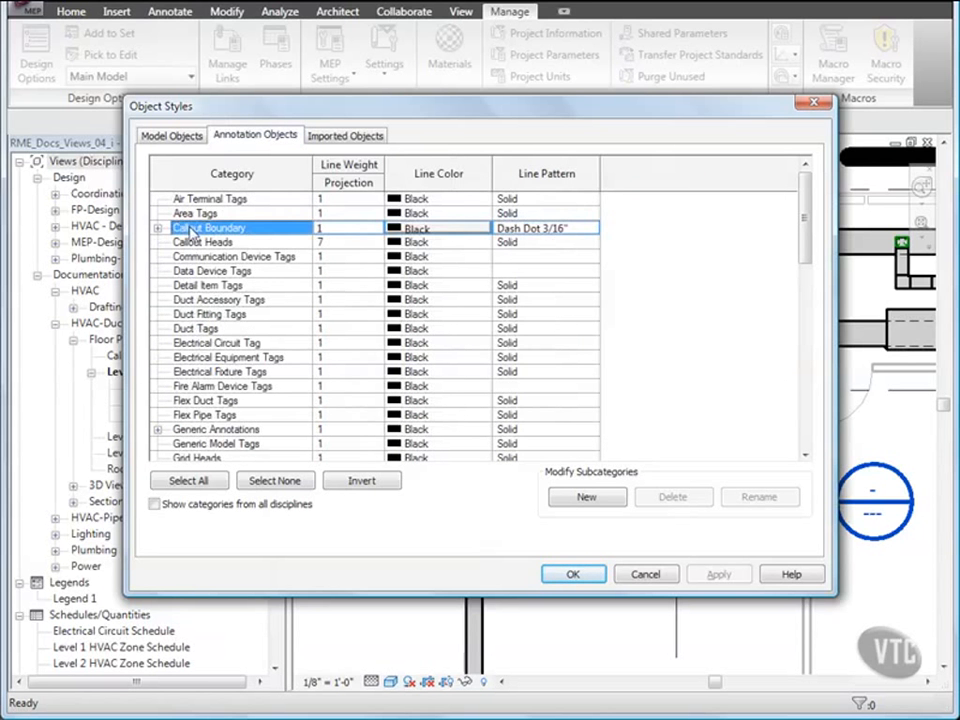
left_click(352, 230)
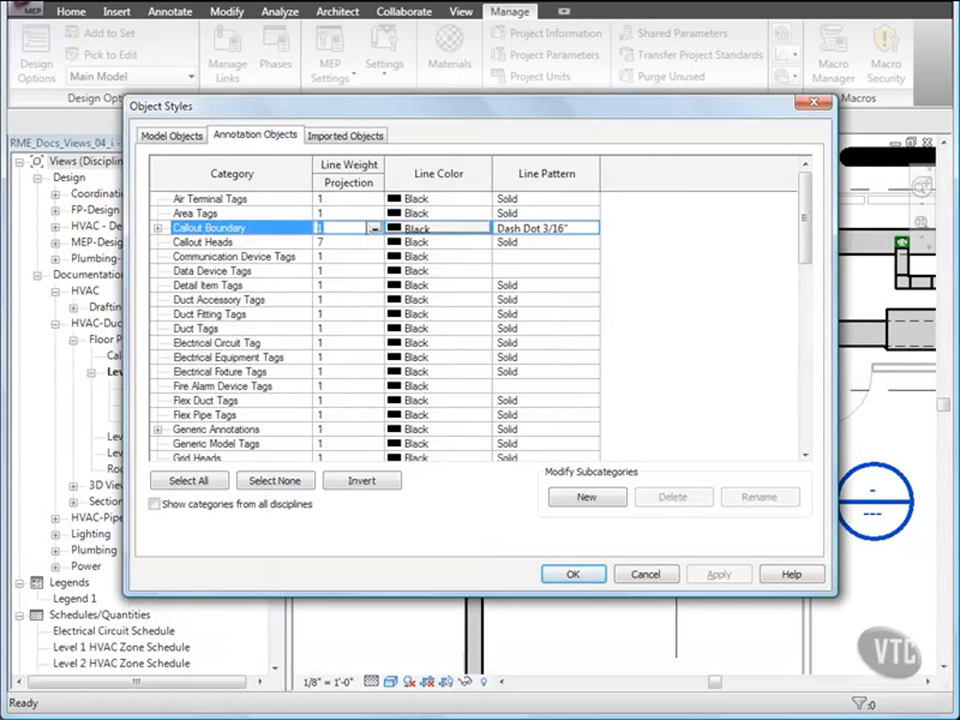
left_click(375, 230)
left_click(328, 298)
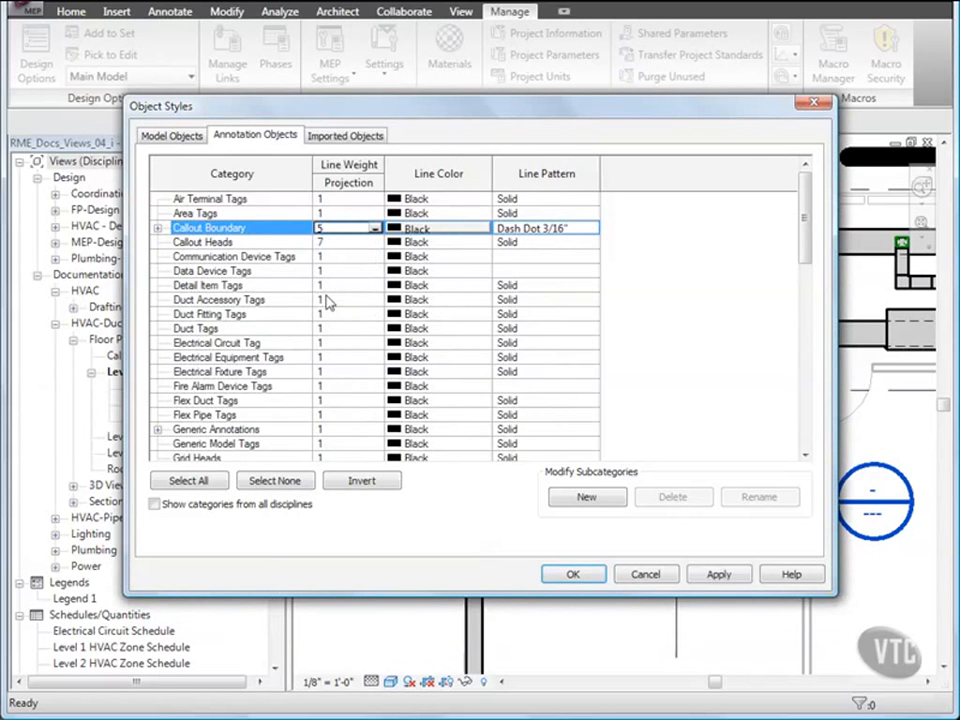
Set the Callout Leader Line subcategory's projection line weight to 5 and apply the object styles.
left_click(157, 229)
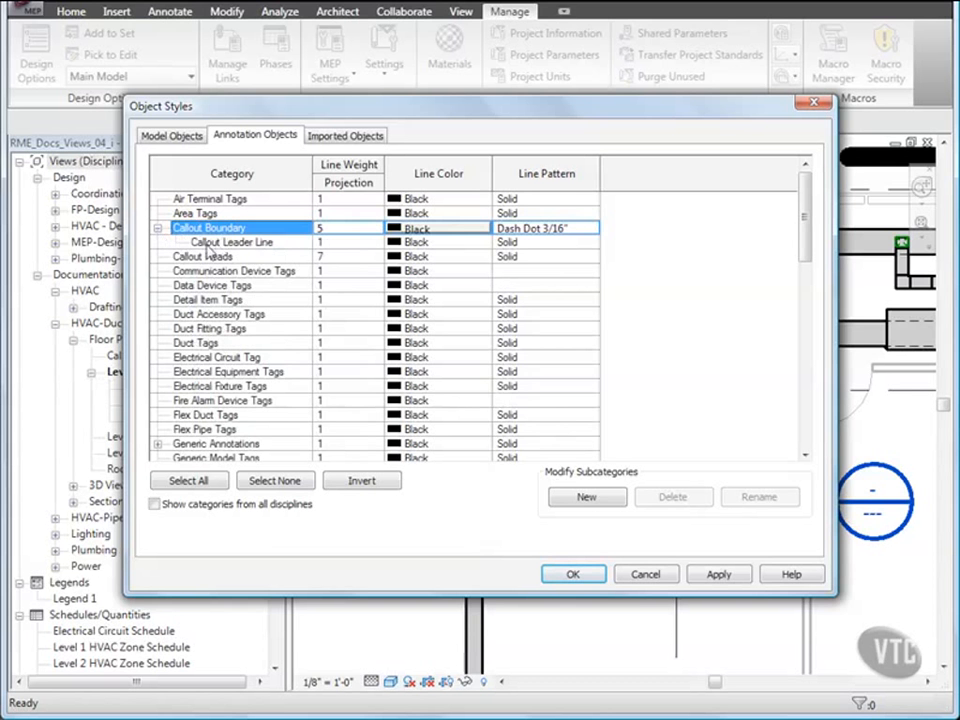
left_click(245, 244)
left_click(372, 250)
left_click(375, 245)
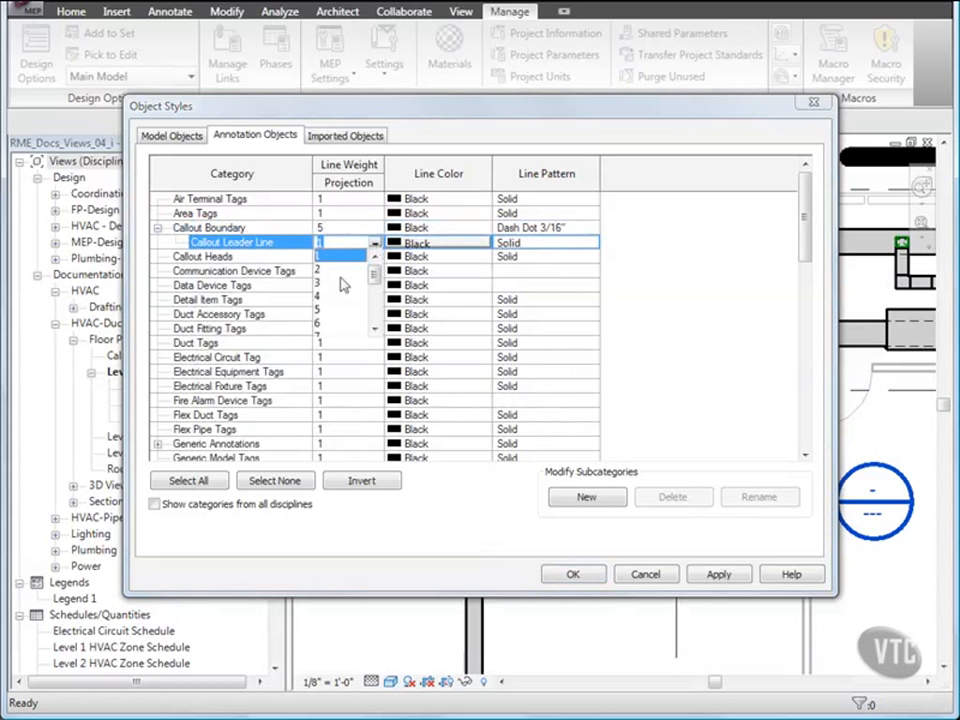
left_click(320, 312)
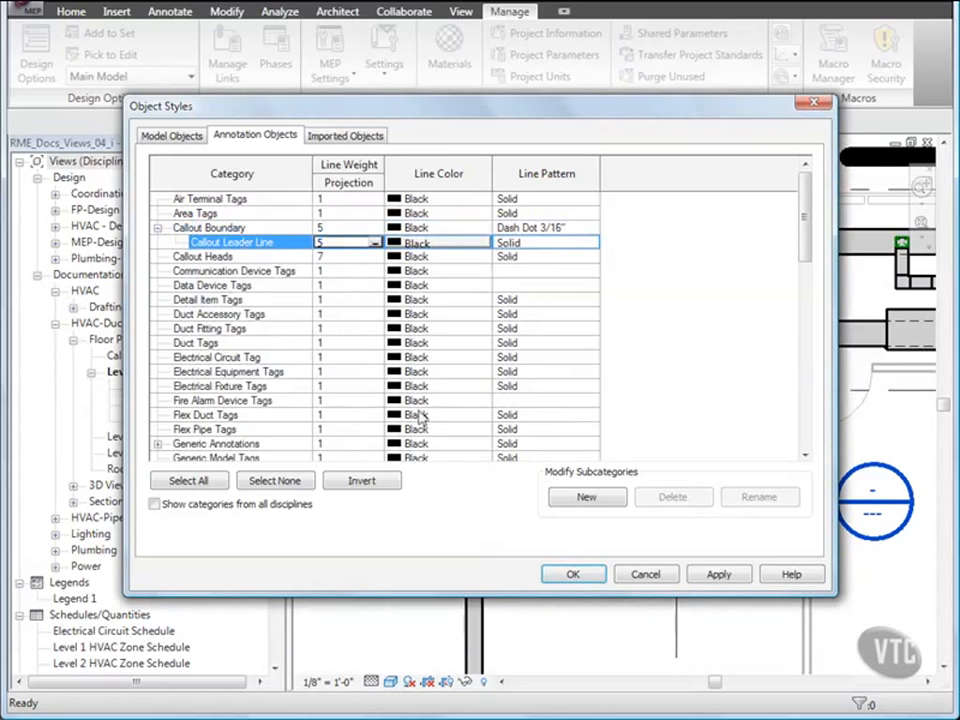
left_click(570, 575)
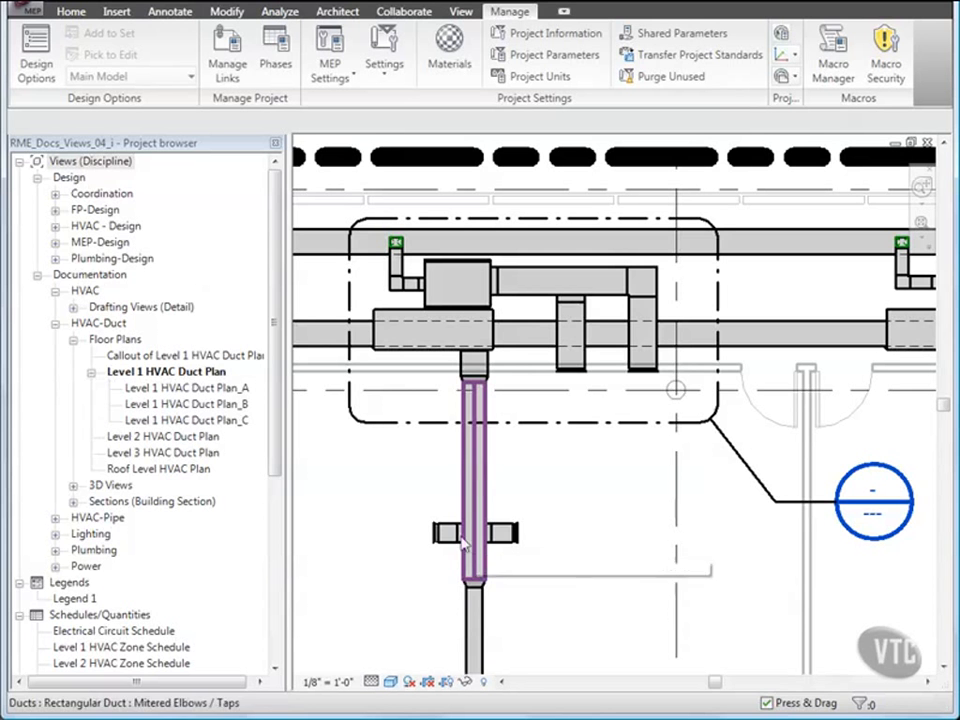
Place the Callout of Level 1 HVAC Duct Plan view in the empty upper-row cell of sheet M601 - HVAC DUCT PLAN & SECTIONS.
left_click_drag(272, 346, 272, 530)
left_click(78, 648)
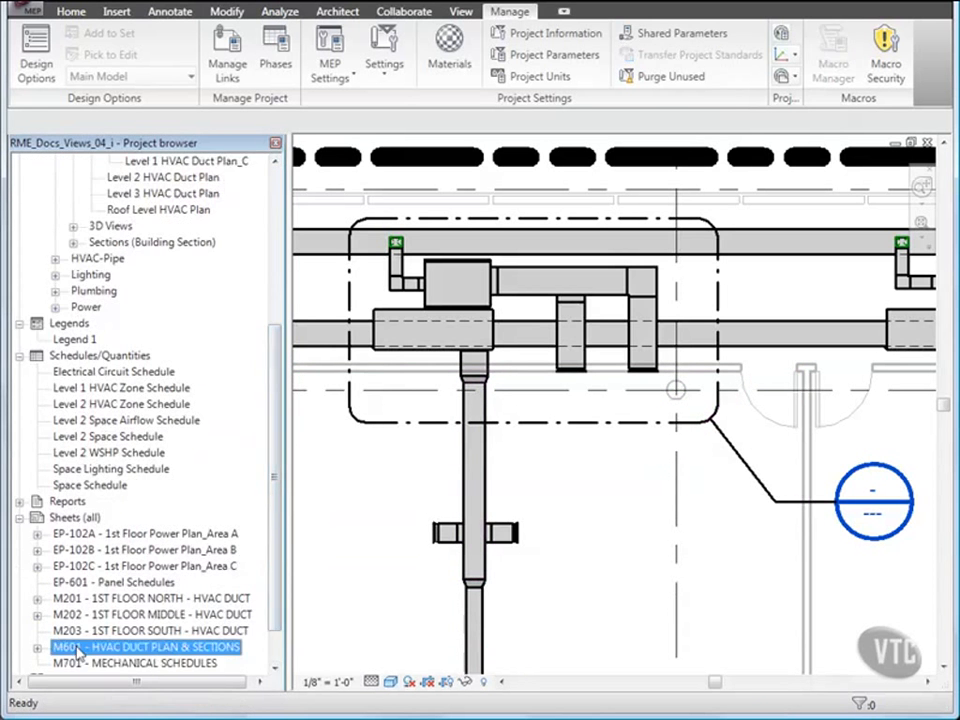
double_click(78, 648)
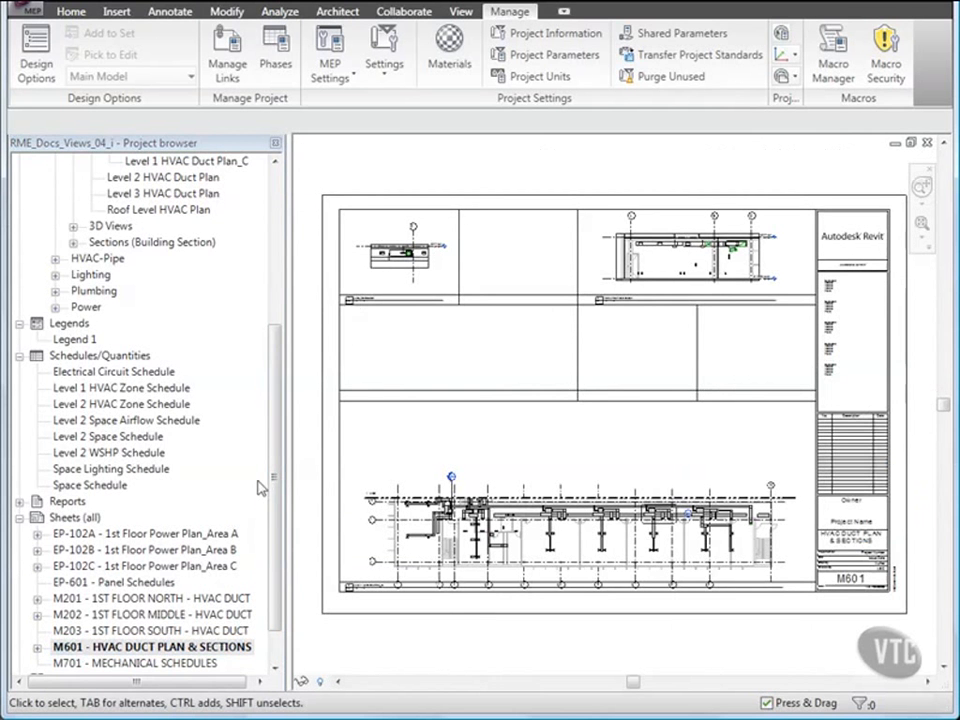
left_click_drag(276, 482, 278, 396)
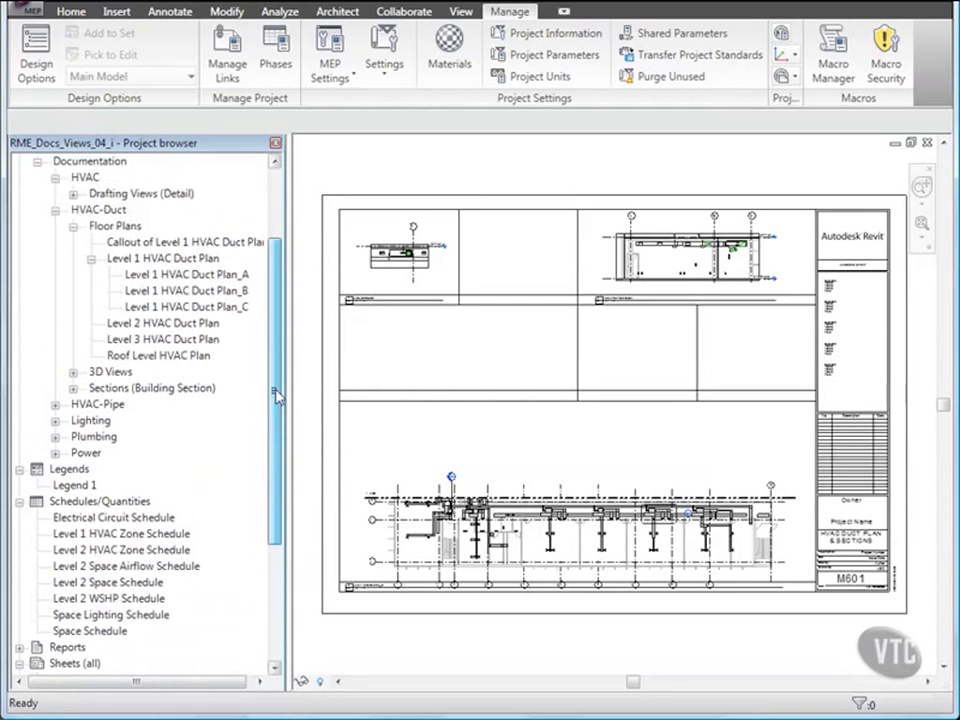
left_click(180, 245)
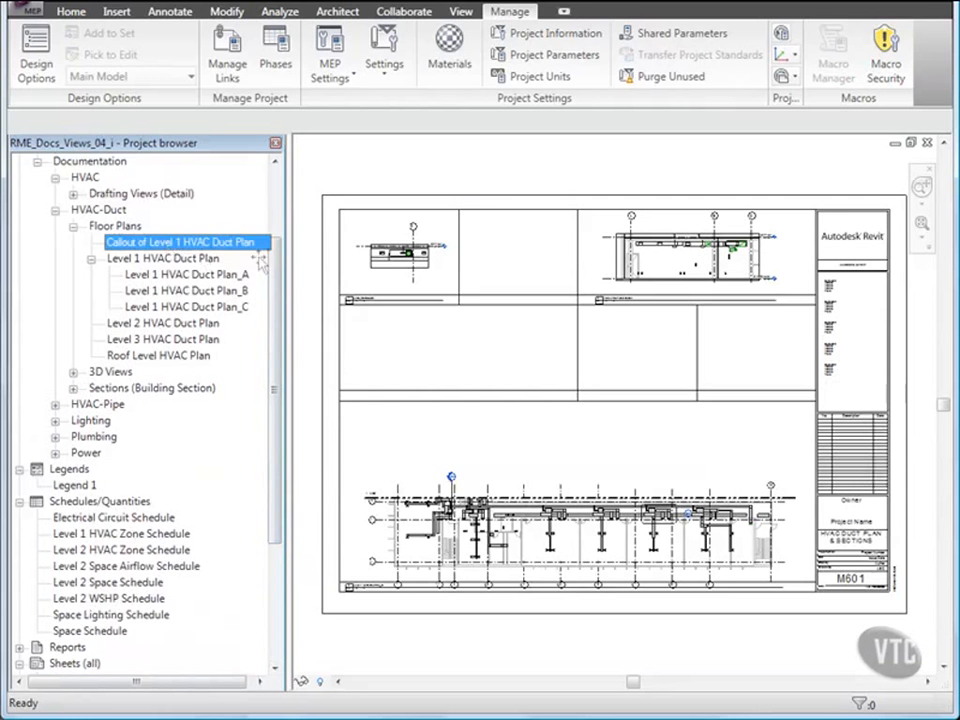
left_click_drag(488, 258, 488, 258)
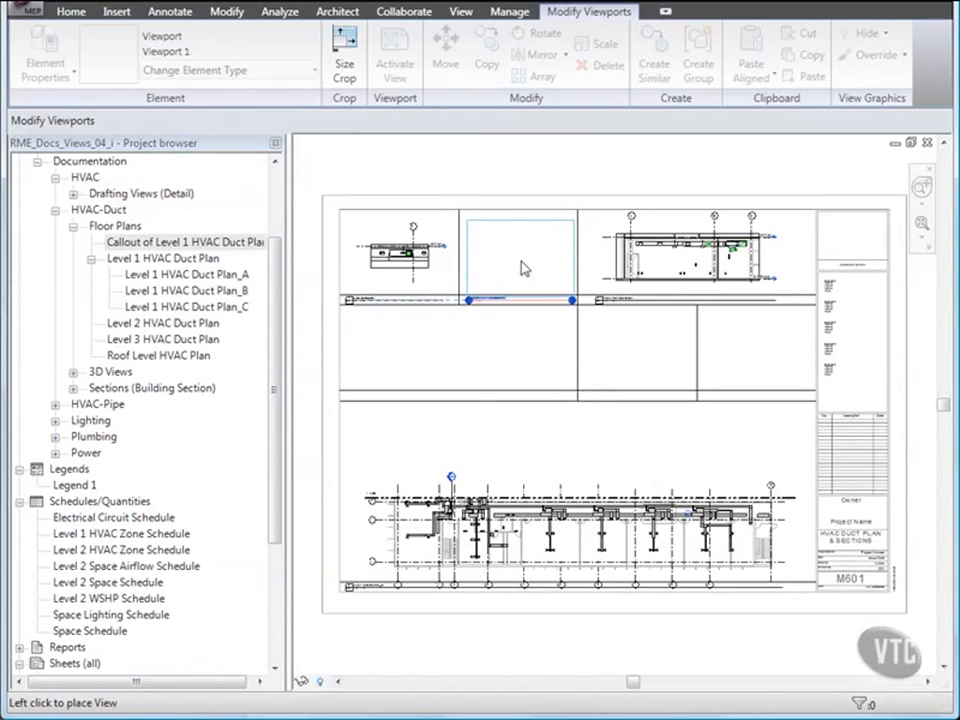
left_click(521, 268)
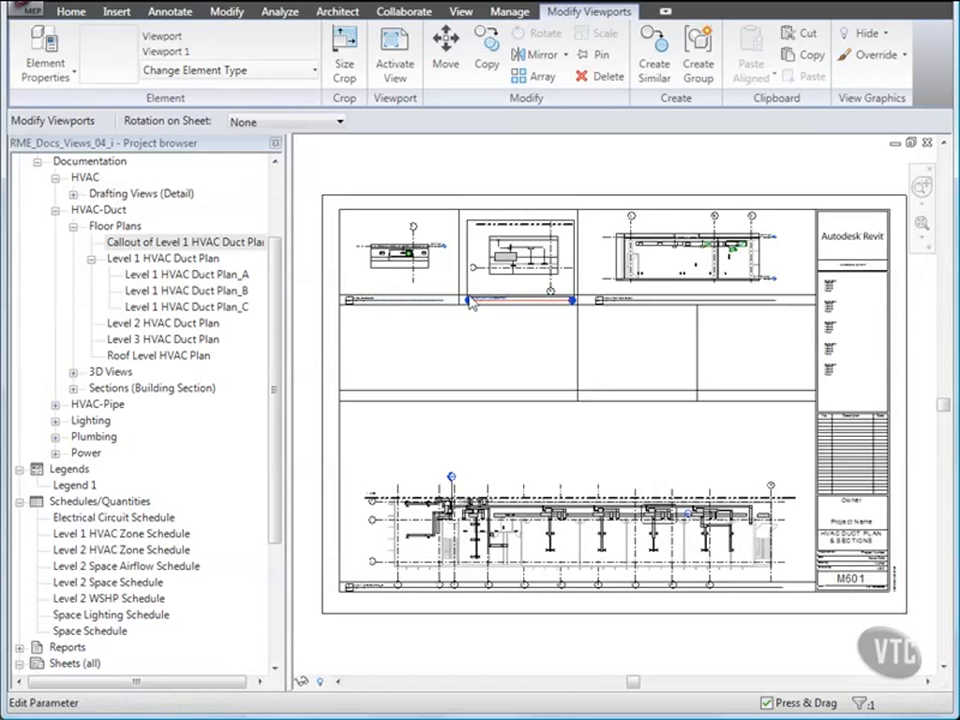
Rename the placed callout's view to "Callout of Level 1 HVAC WSHP TYP." and set its title on sheet to "WSHP PART PLAN".
scroll(480, 292, "up", 3)
scroll(480, 320, "up", 3)
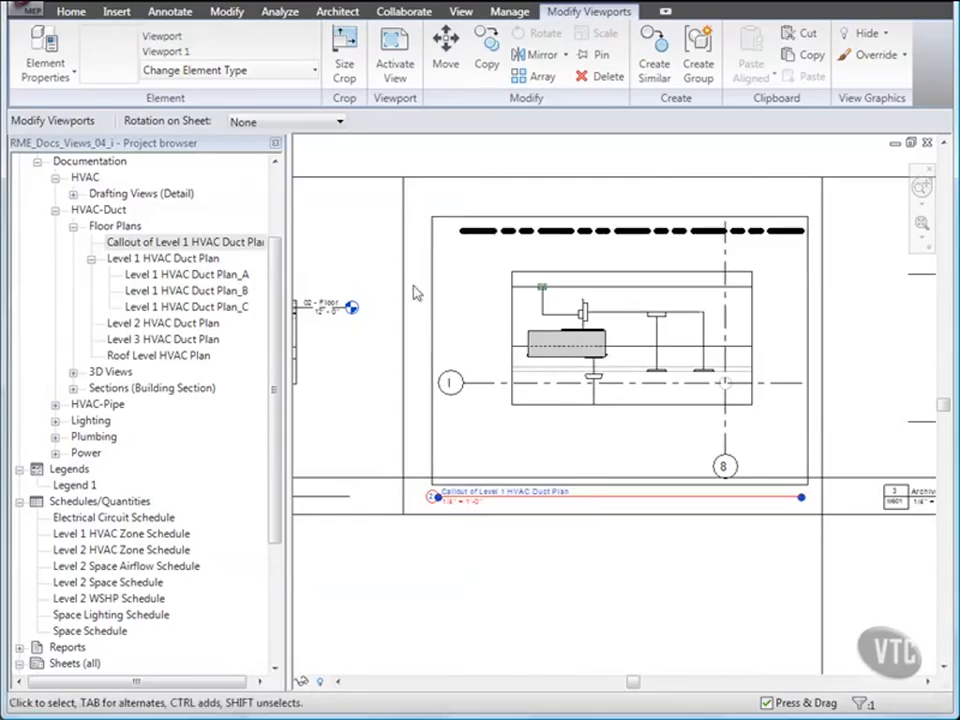
left_click(340, 258)
left_click(70, 78)
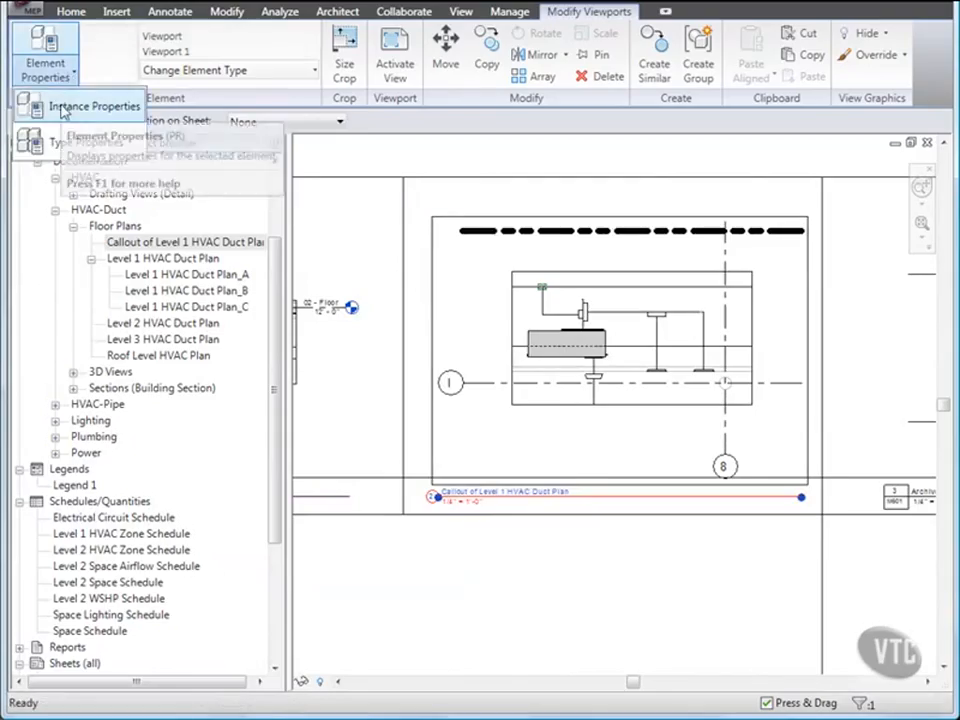
left_click(56, 106)
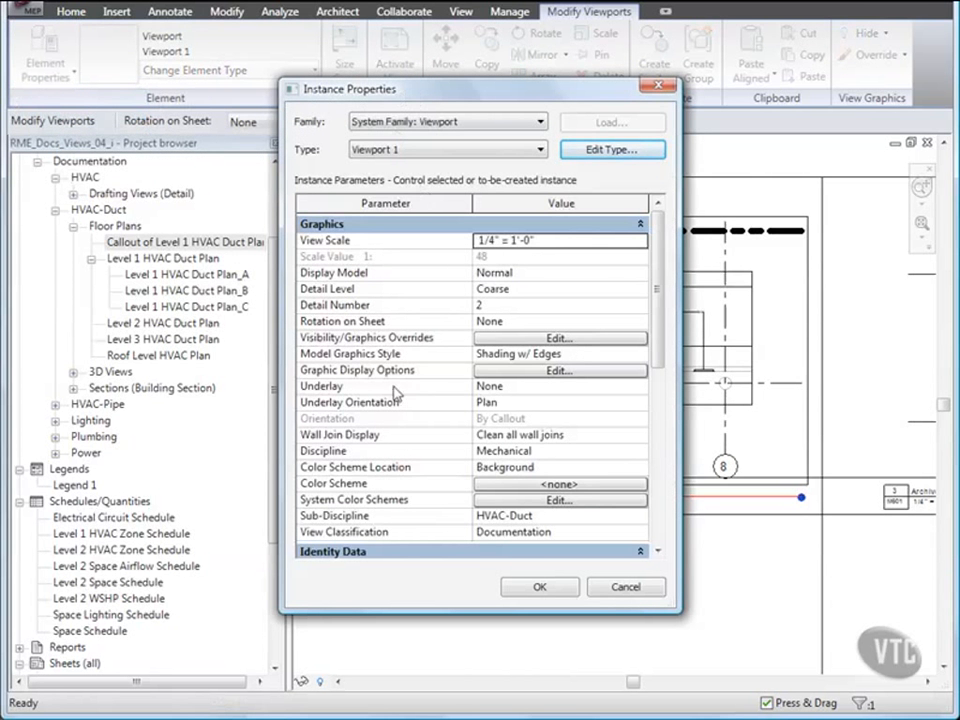
left_click_drag(660, 300, 660, 402)
left_click(516, 354)
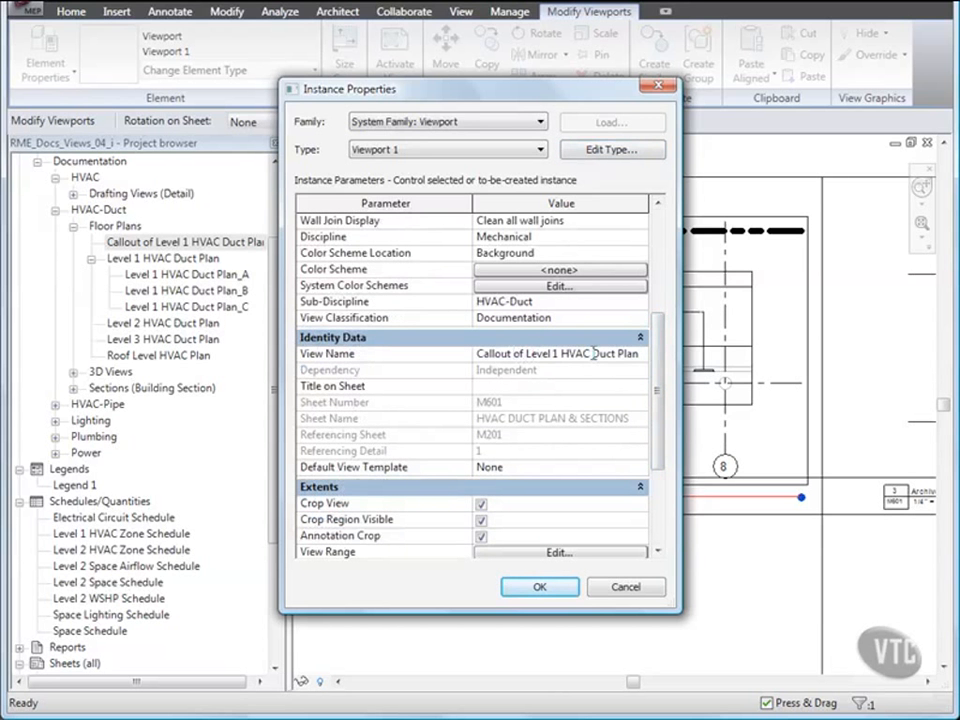
left_click_drag(593, 353, 650, 353)
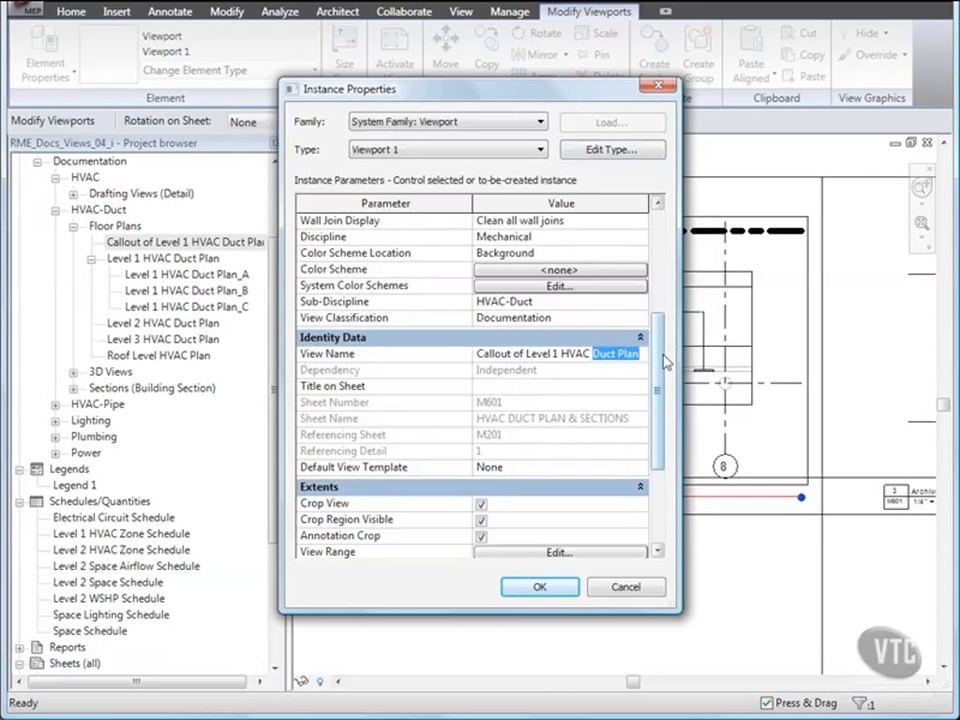
type("WSHP PA")
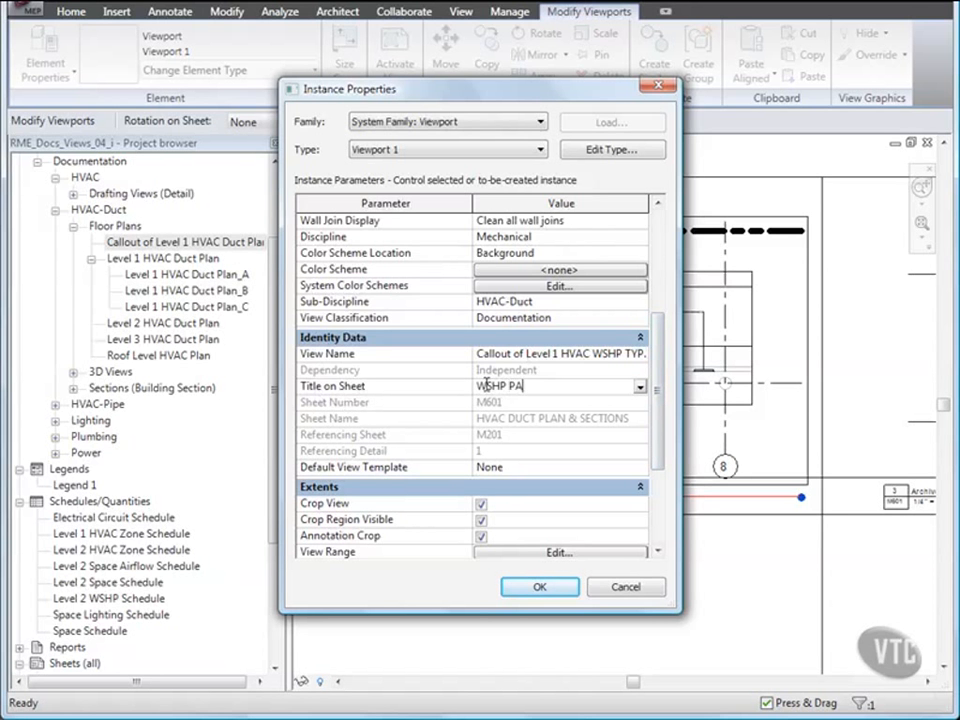
type("N")
Set the callout view's default view template to HVAC Duct Detail-Documentation and accept its properties.
left_click(590, 468)
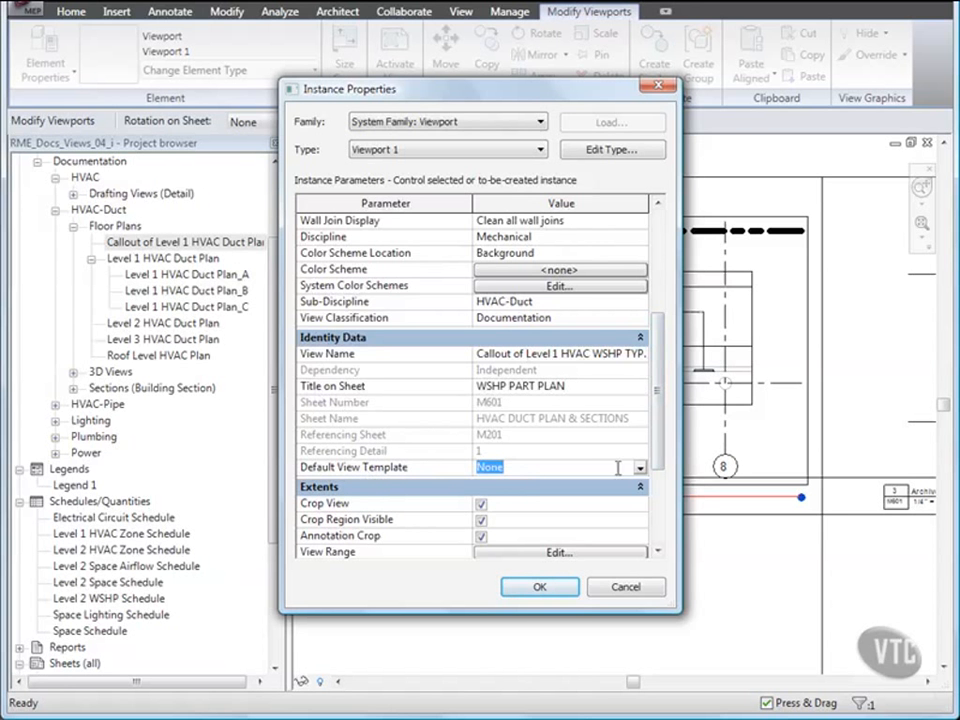
left_click(639, 468)
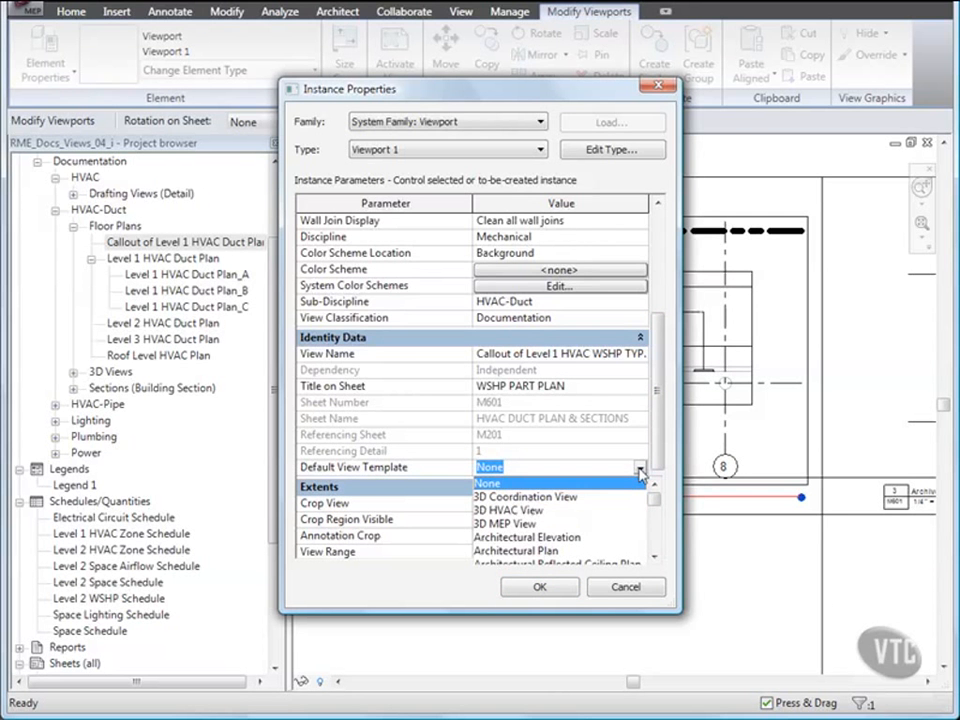
scroll(595, 517, "down", 6)
scroll(595, 517, "up", 2)
left_click(543, 516)
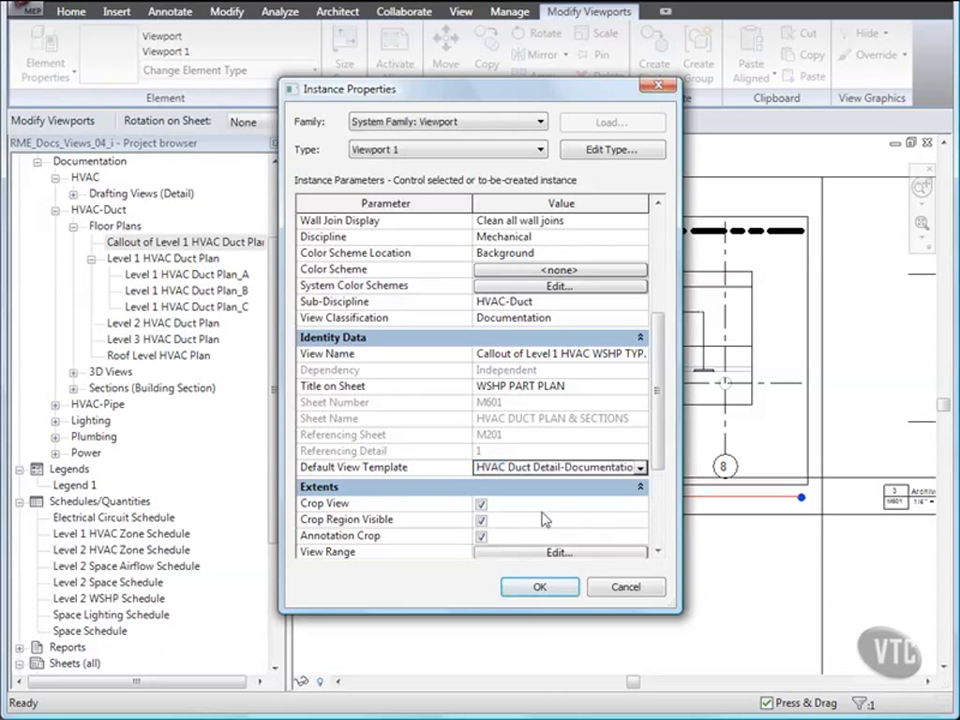
left_click(540, 586)
Apply the default view template to the Callout of Level 1 HVAC WSHP TYP. view.
left_click(549, 456)
scroll(549, 456, "up", 1)
middle_click_drag(549, 456, 501, 525)
scroll(506, 519, "up", 1)
scroll(501, 525, "up", 1)
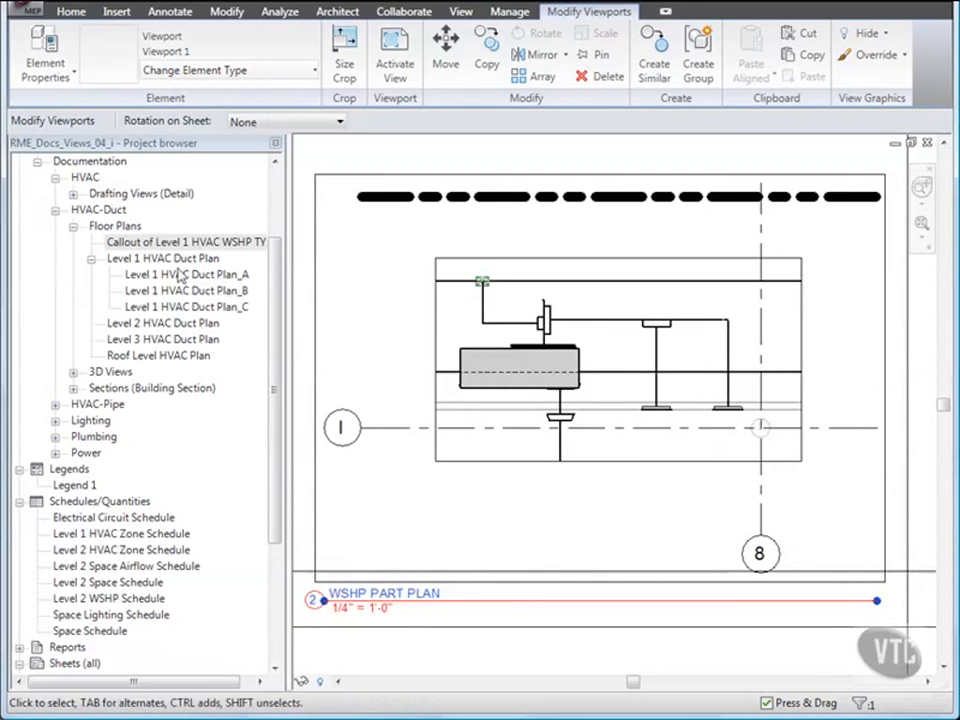
left_click(160, 244)
right_click(160, 246)
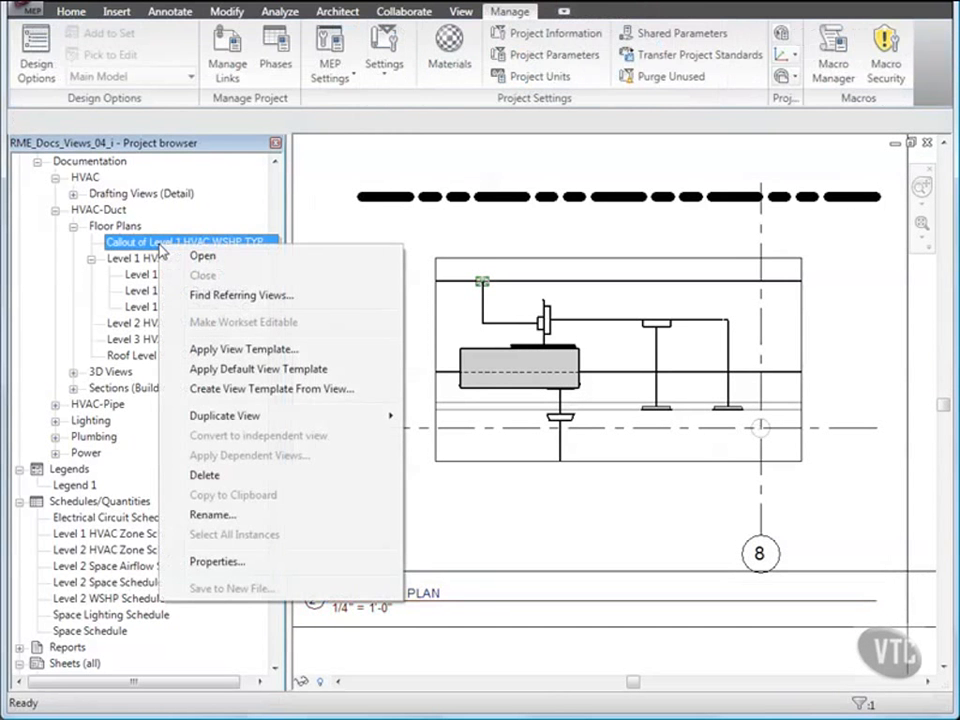
left_click(212, 370)
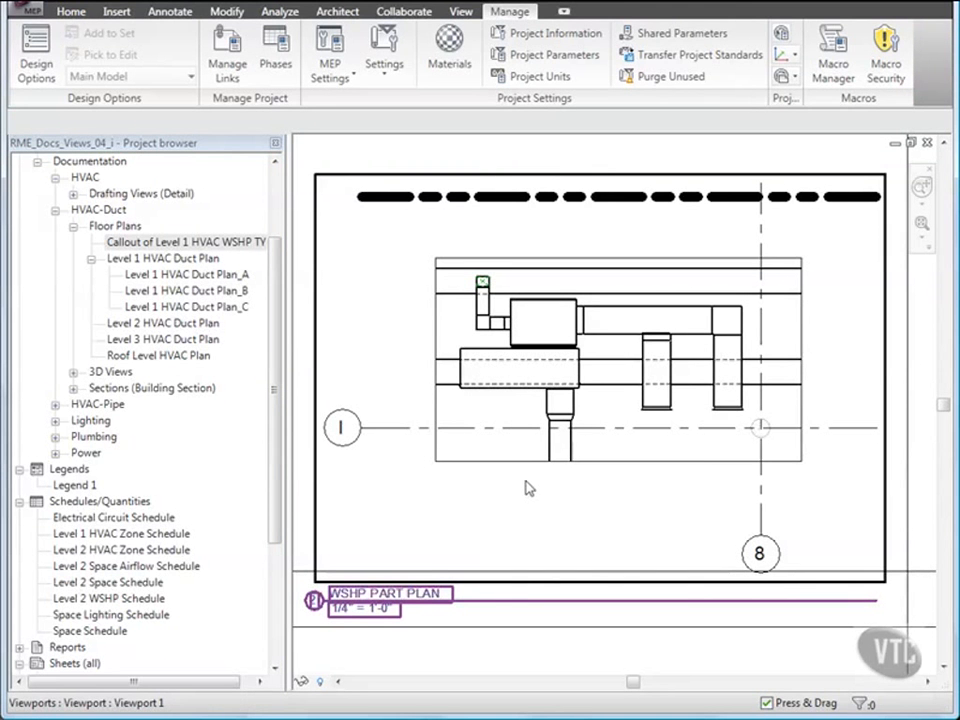
From the Level 1 HVAC Duct Plan, open the section whose mark near the stairs has no sheet reference.
double_click(155, 260)
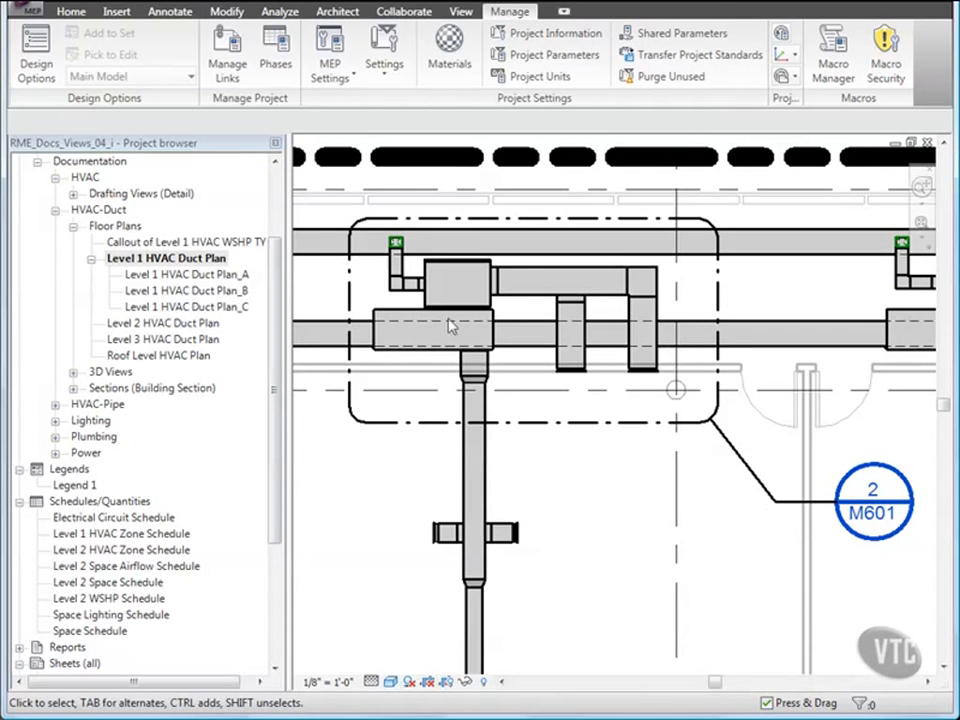
right_click(325, 285)
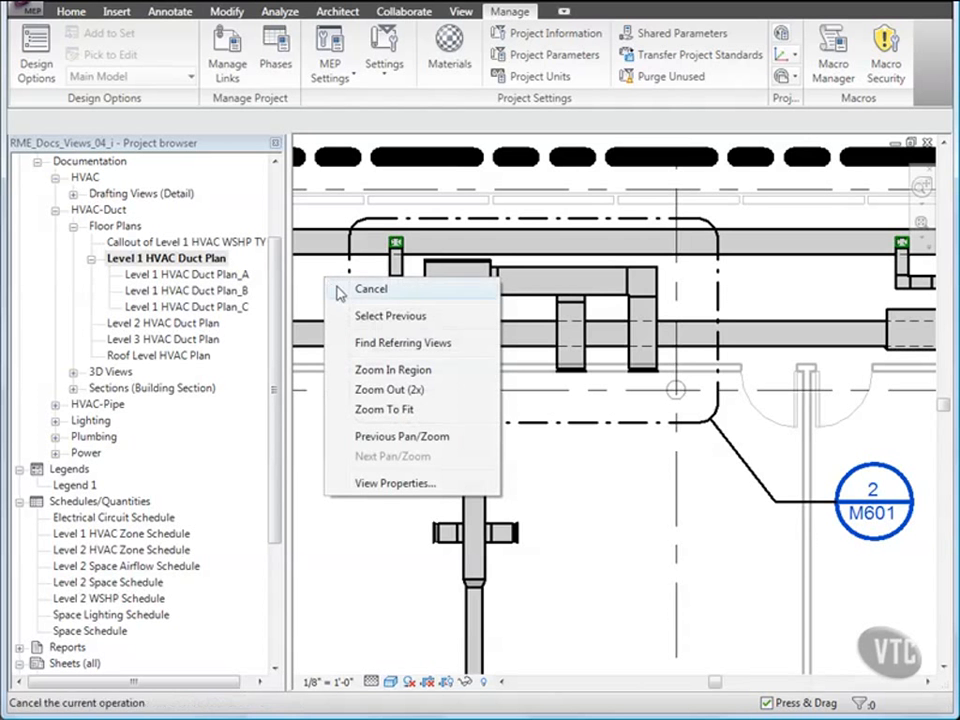
left_click(378, 409)
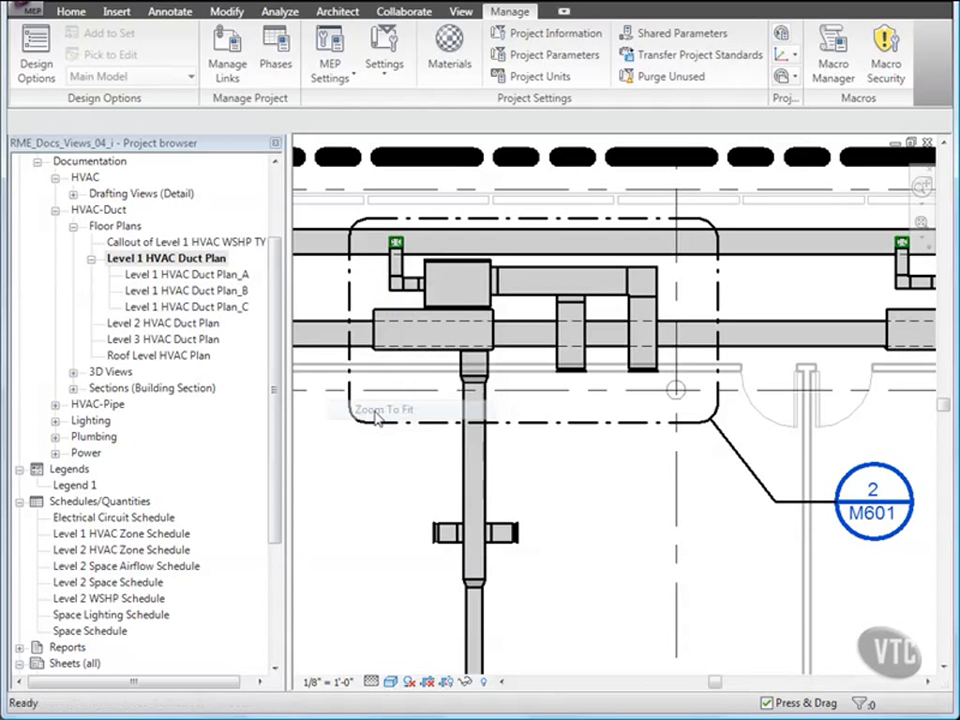
scroll(450, 390, "up", 6)
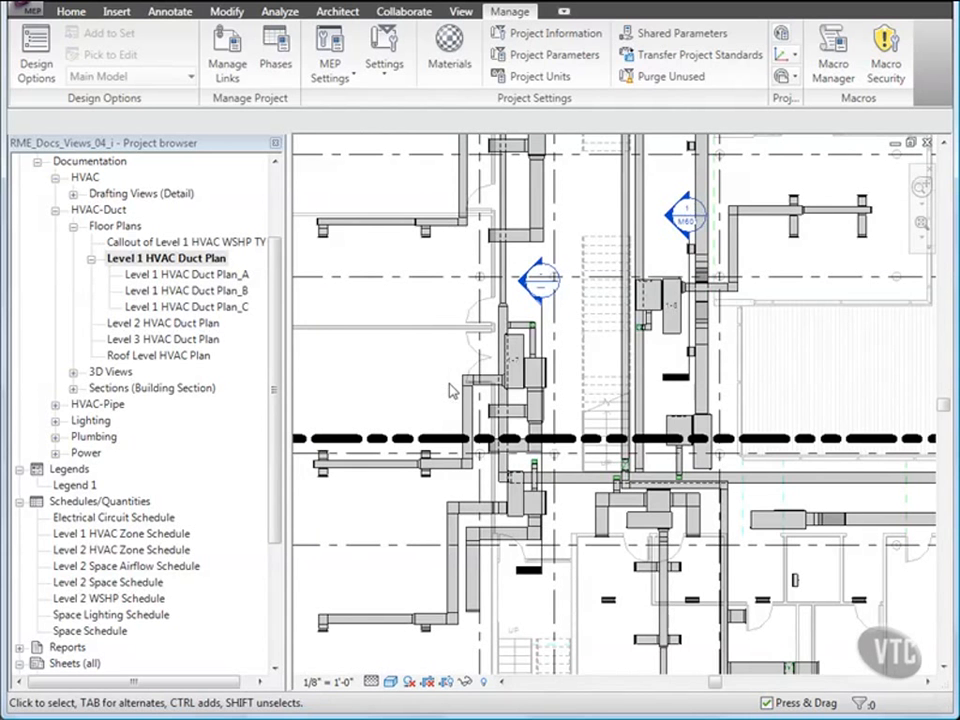
double_click(556, 289)
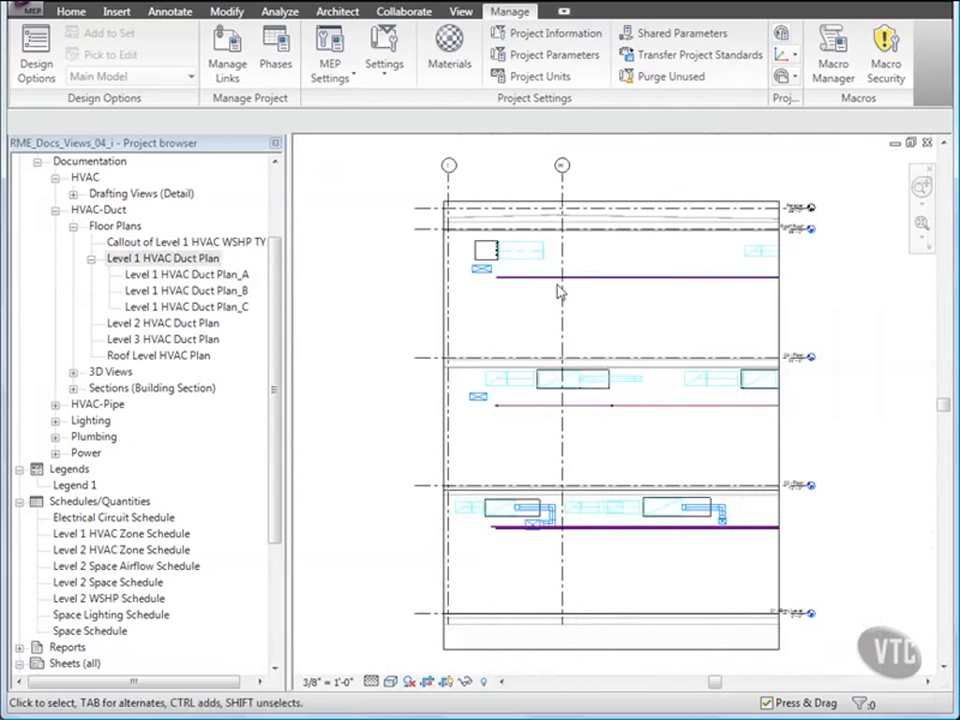
Draw a Detail-type callout at 3/4" = 1'-0" around the leftmost heat pump and its ductwork just below the 02 - Floor level in the section.
left_click(461, 12)
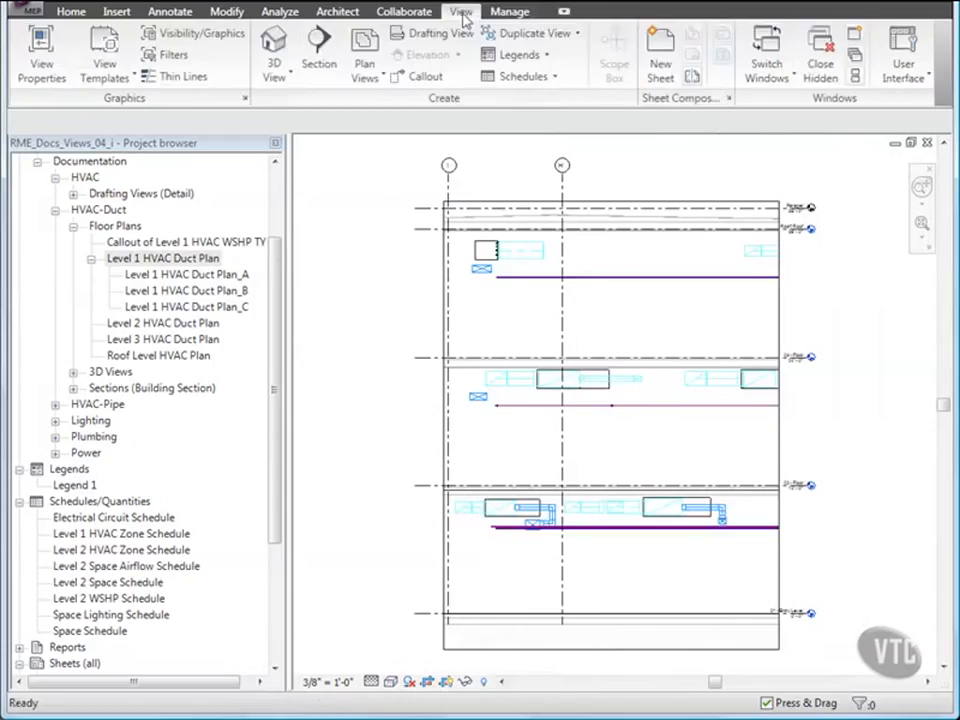
left_click(420, 76)
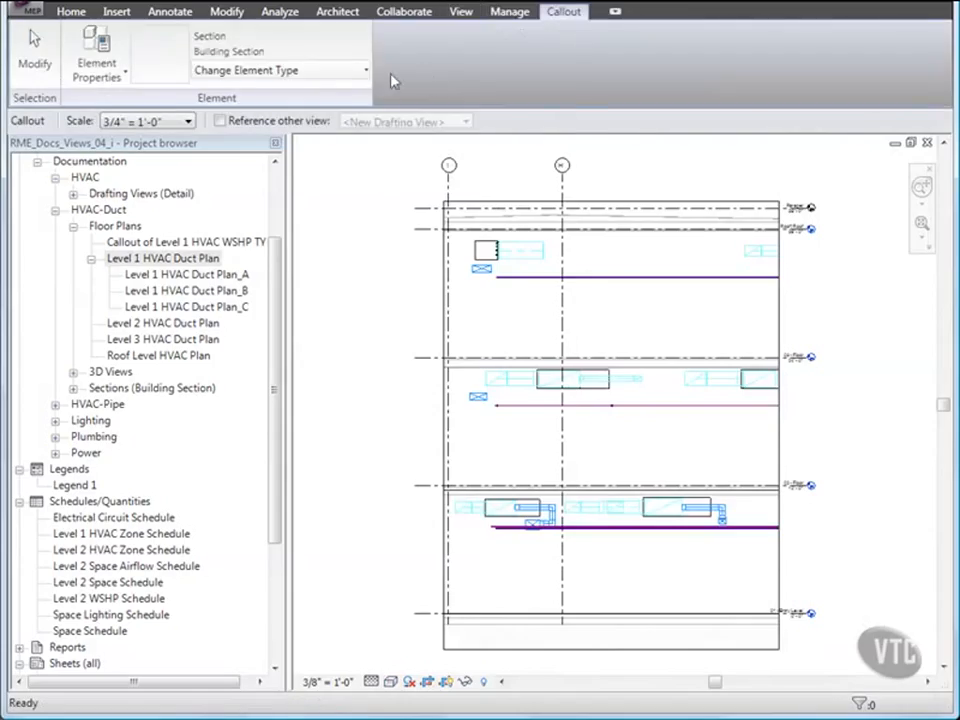
left_click(349, 76)
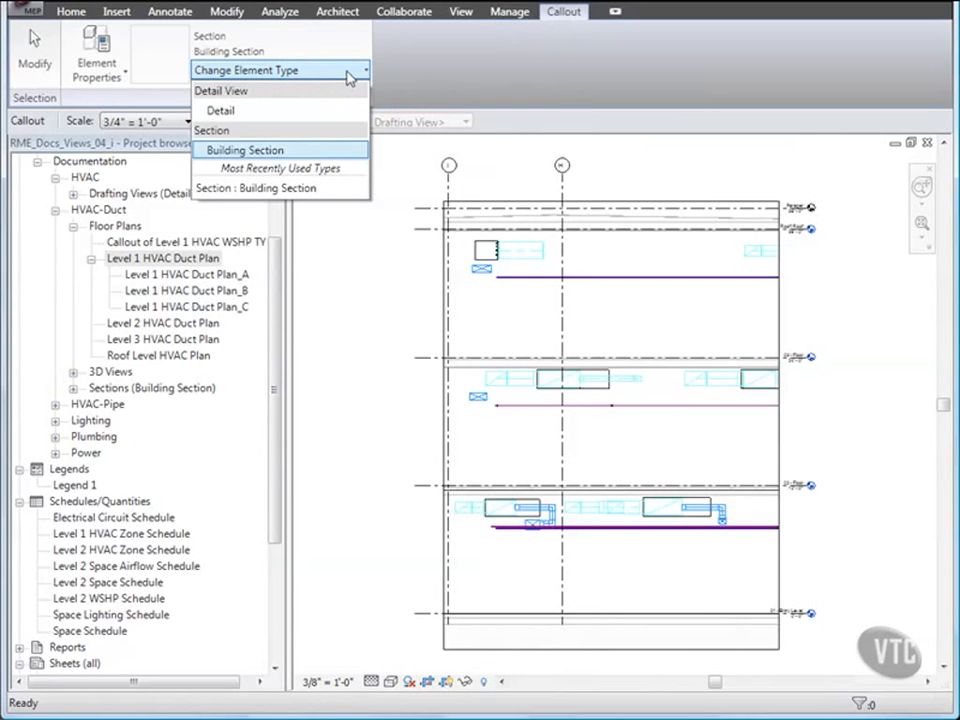
left_click(253, 112)
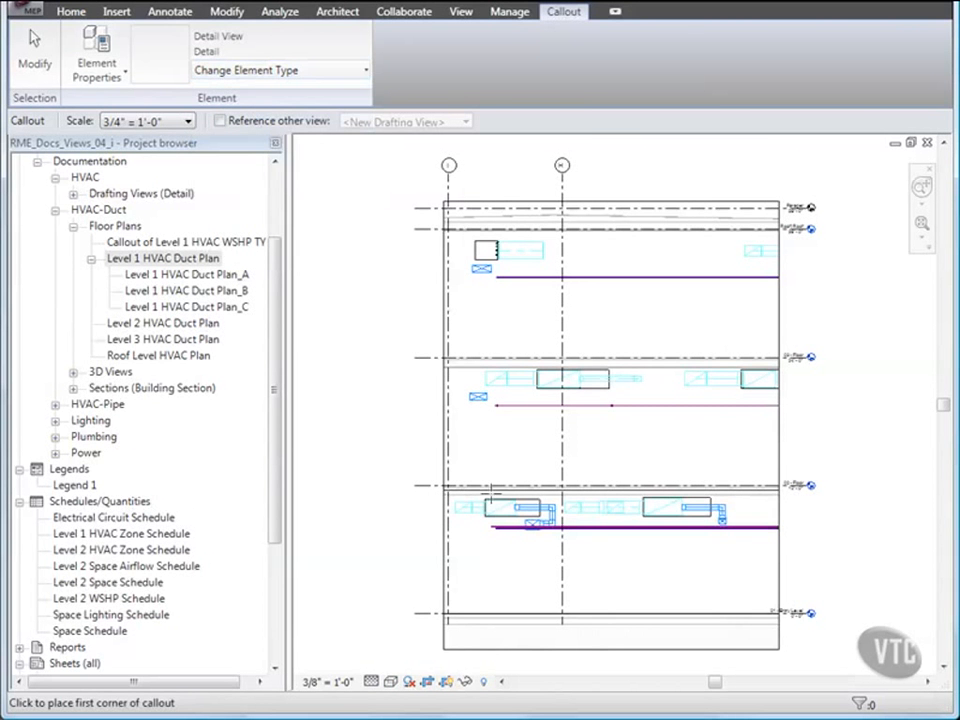
scroll(530, 521, "up", 4)
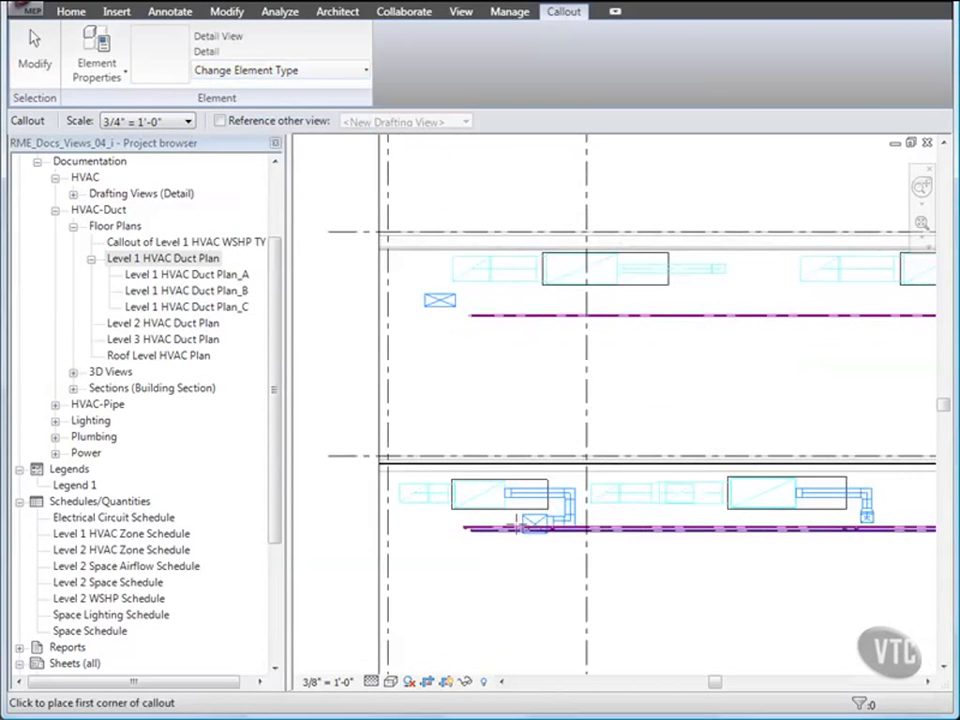
middle_click_drag(516, 524, 600, 488)
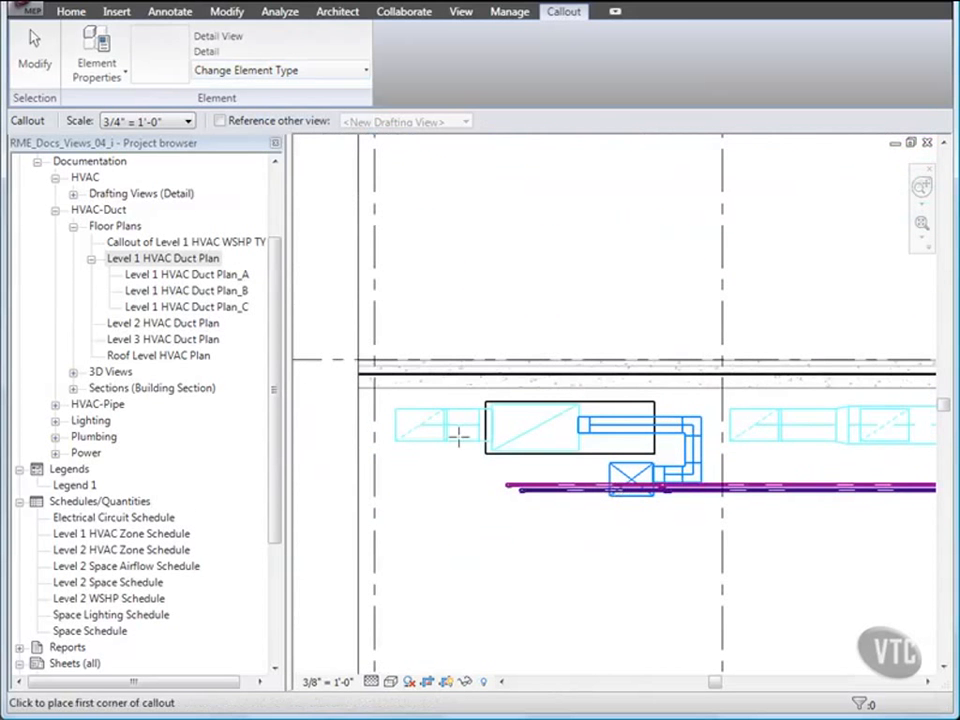
left_click(382, 340)
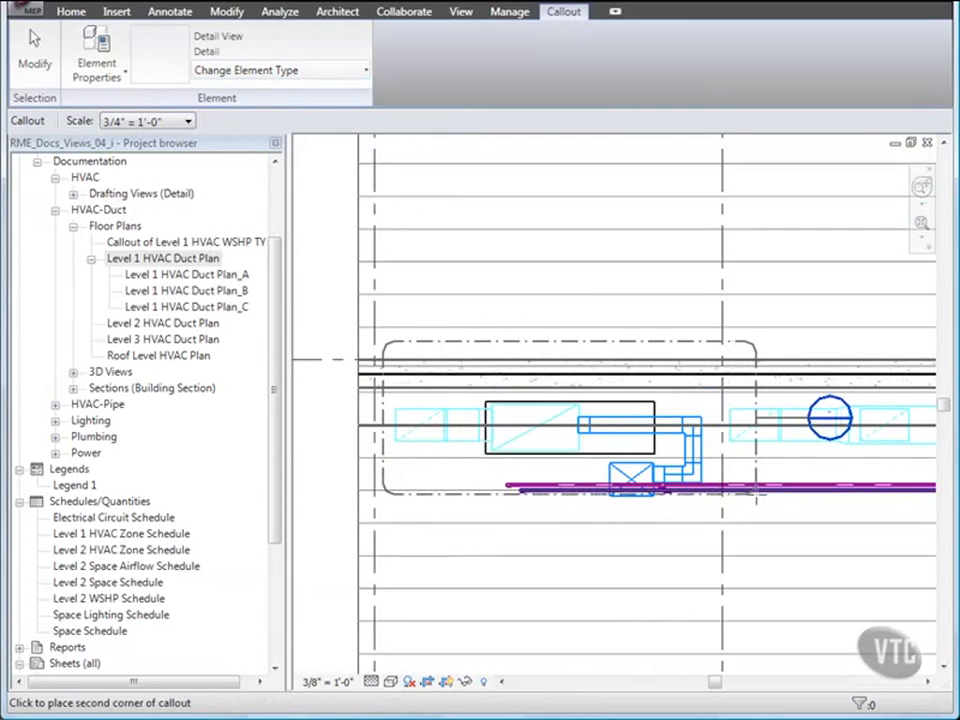
scroll(756, 497, "down", 2)
middle_click_drag(747, 502, 562, 501)
left_click(555, 503)
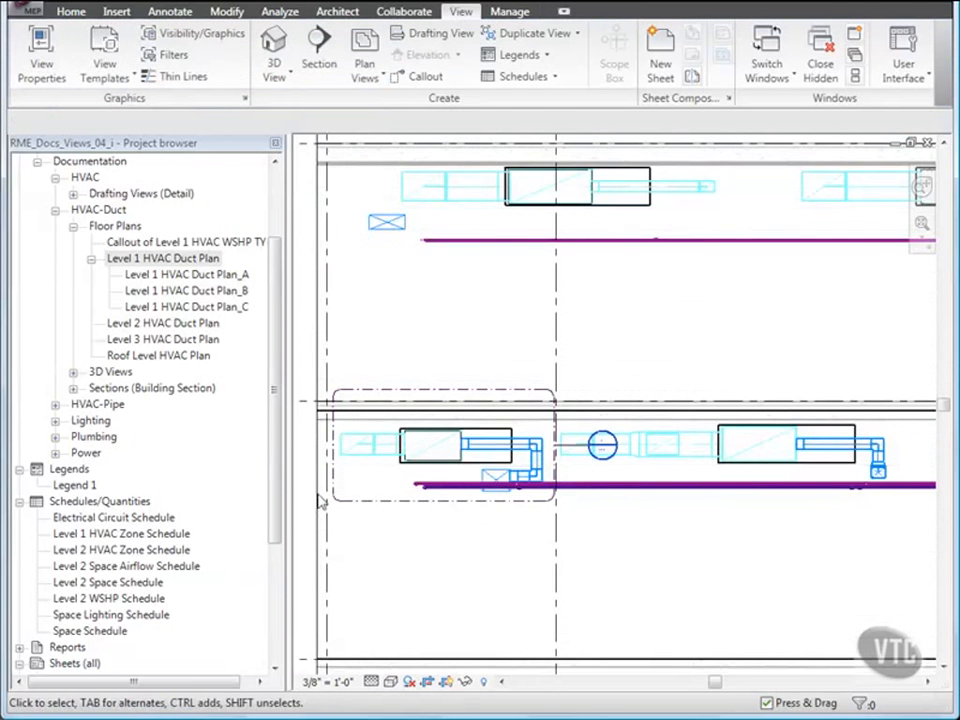
Open the new detail callout view and rename it to "Typical WSHP Detail" under the HVAC - Design detail views.
scroll(321, 500, "up", 2)
scroll(321, 500, "up", 1)
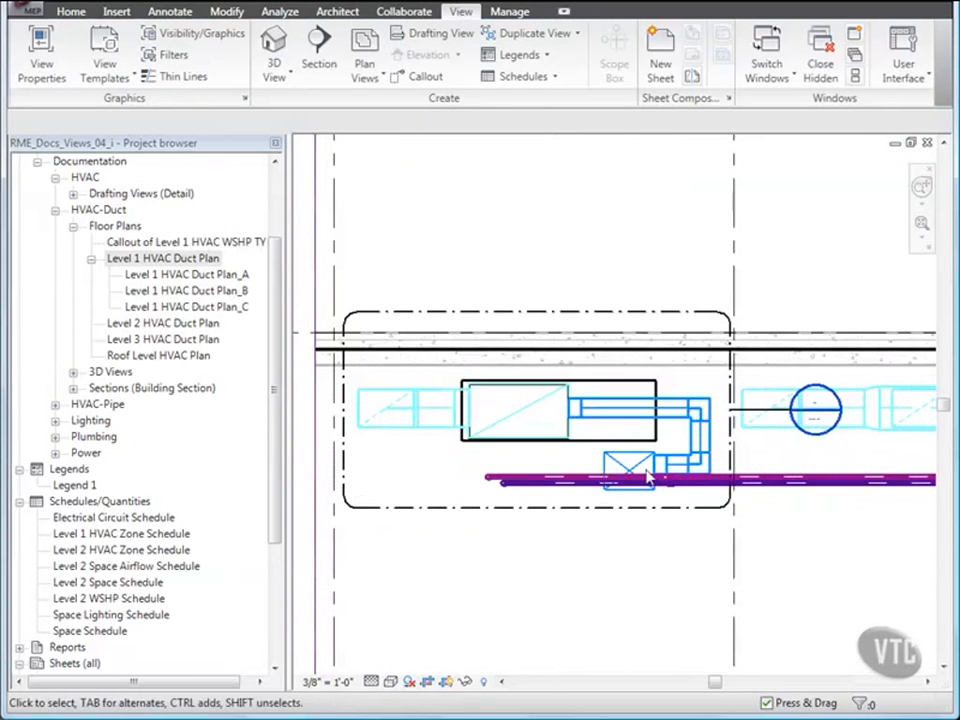
double_click(816, 444)
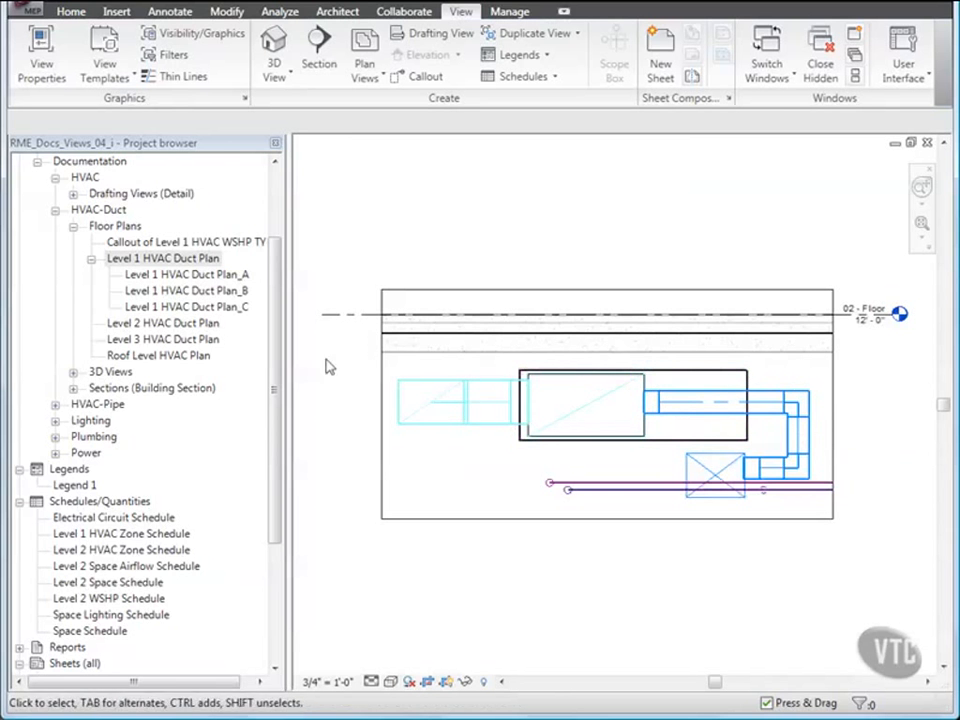
left_click_drag(279, 378, 271, 283)
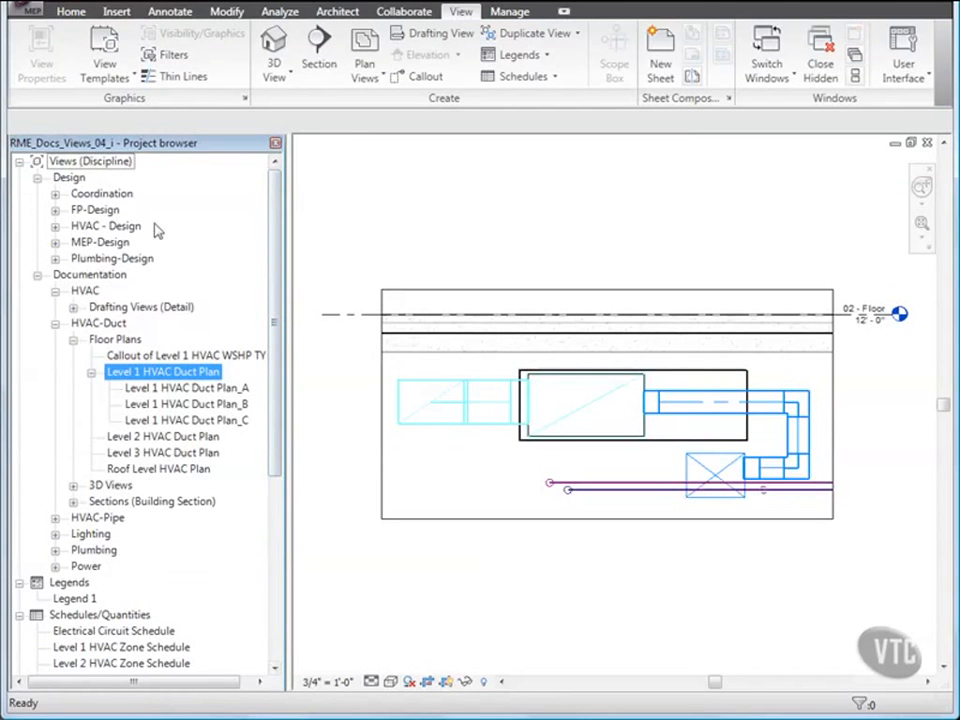
left_click(55, 227)
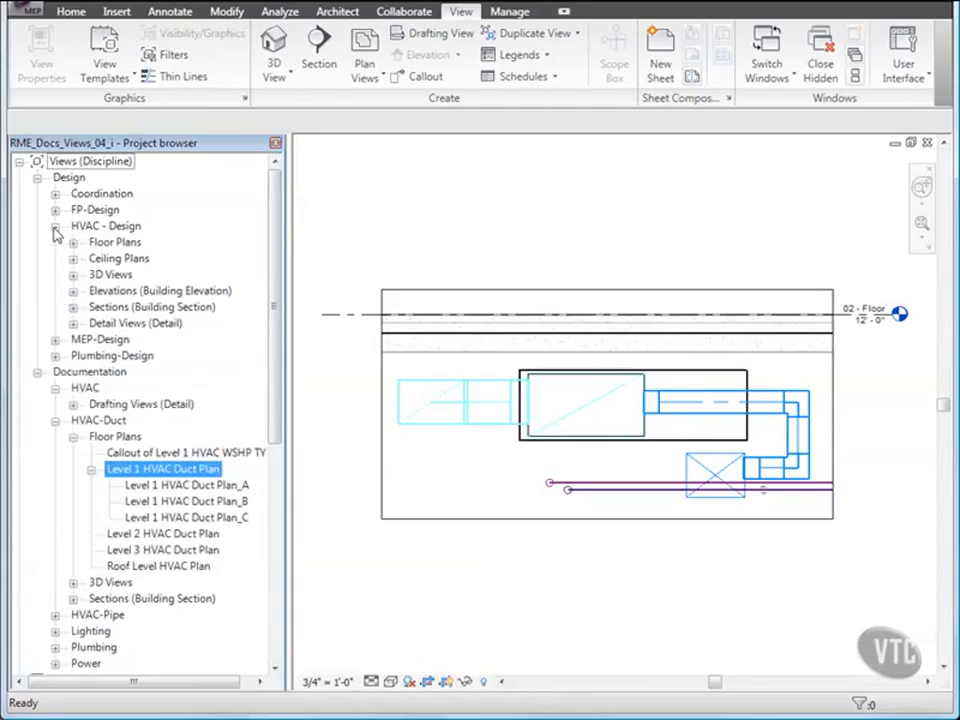
left_click(73, 324)
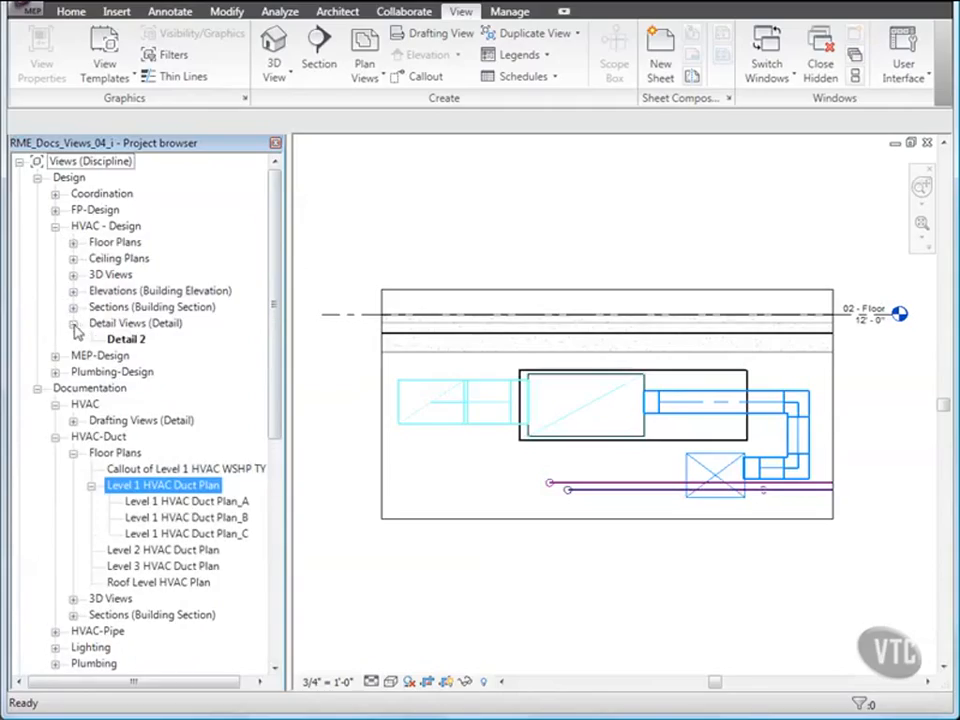
right_click(127, 341)
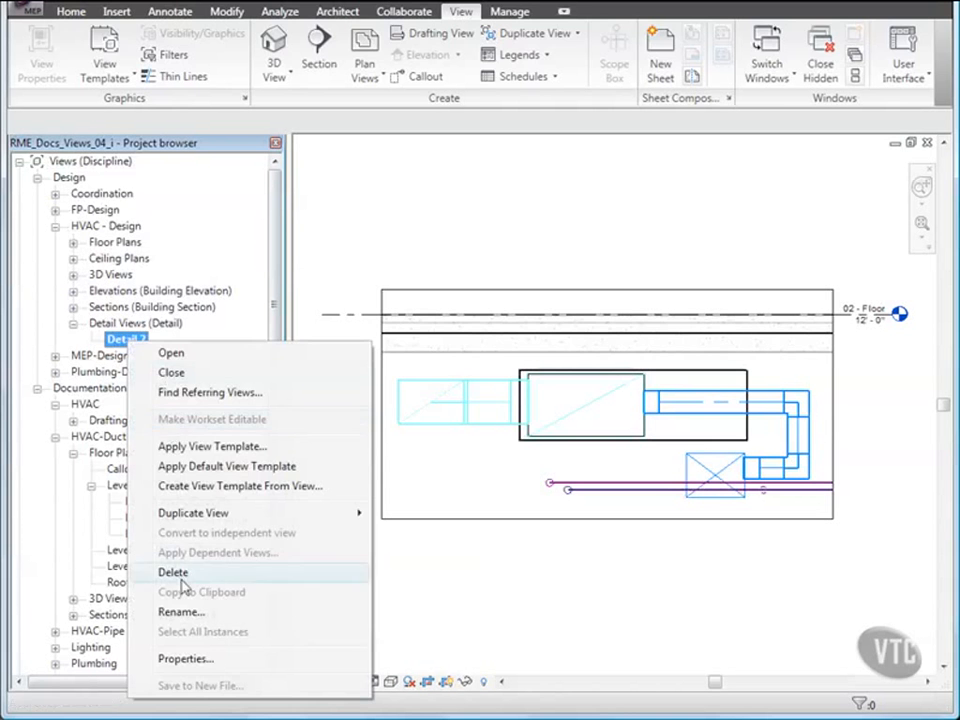
left_click(181, 611)
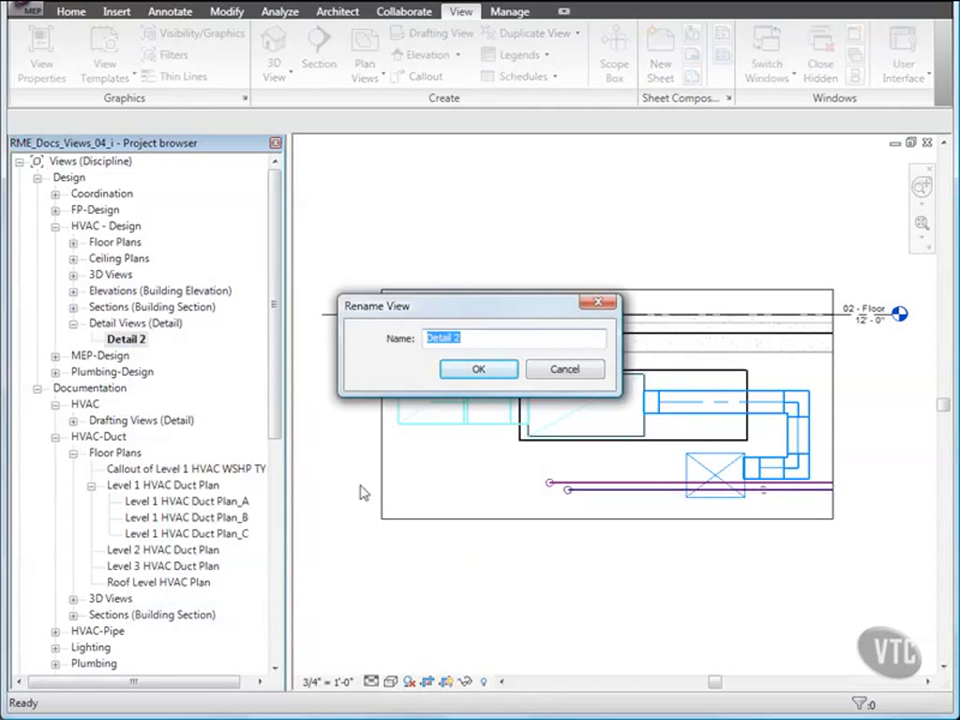
type("Typical WSHP Detail")
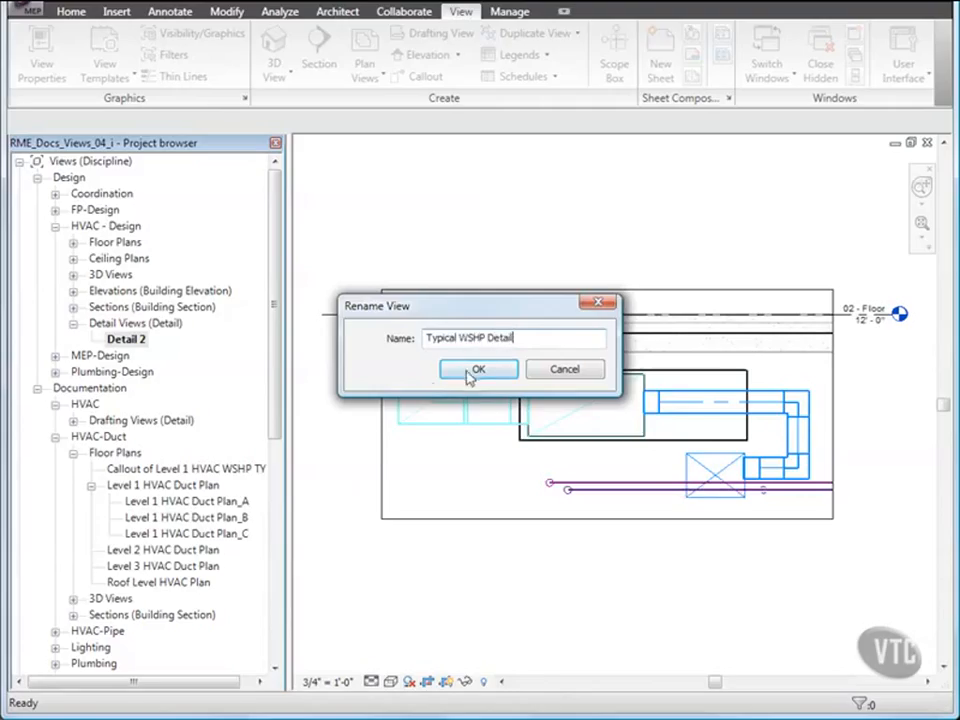
left_click(474, 370)
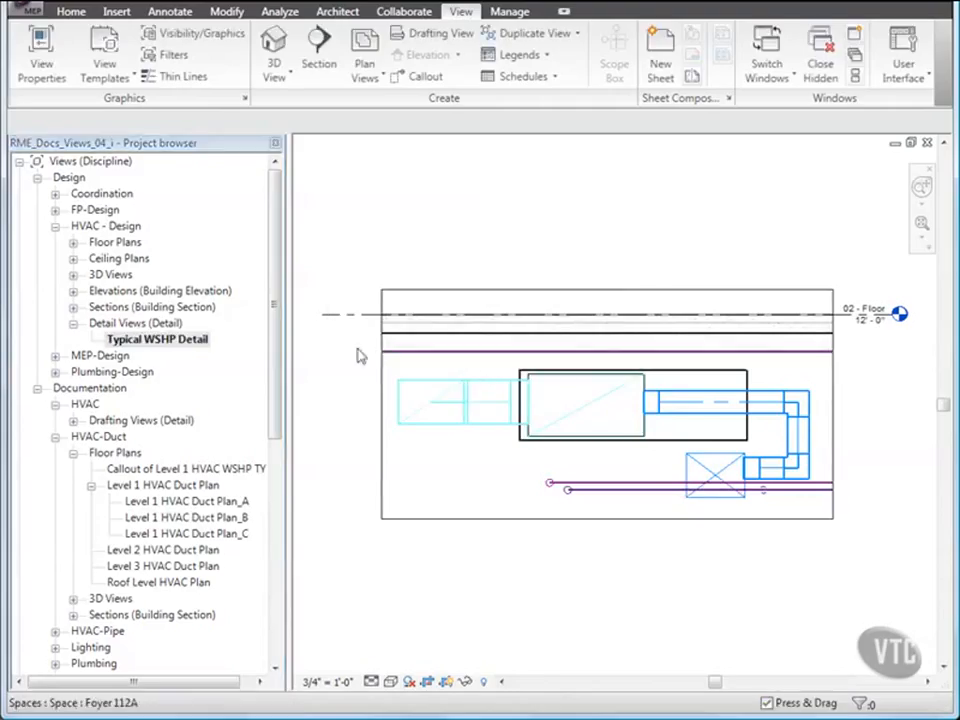
Apply the HVAC Duct Detail-Documentation view template to the Typical WSHP Detail view.
right_click(147, 341)
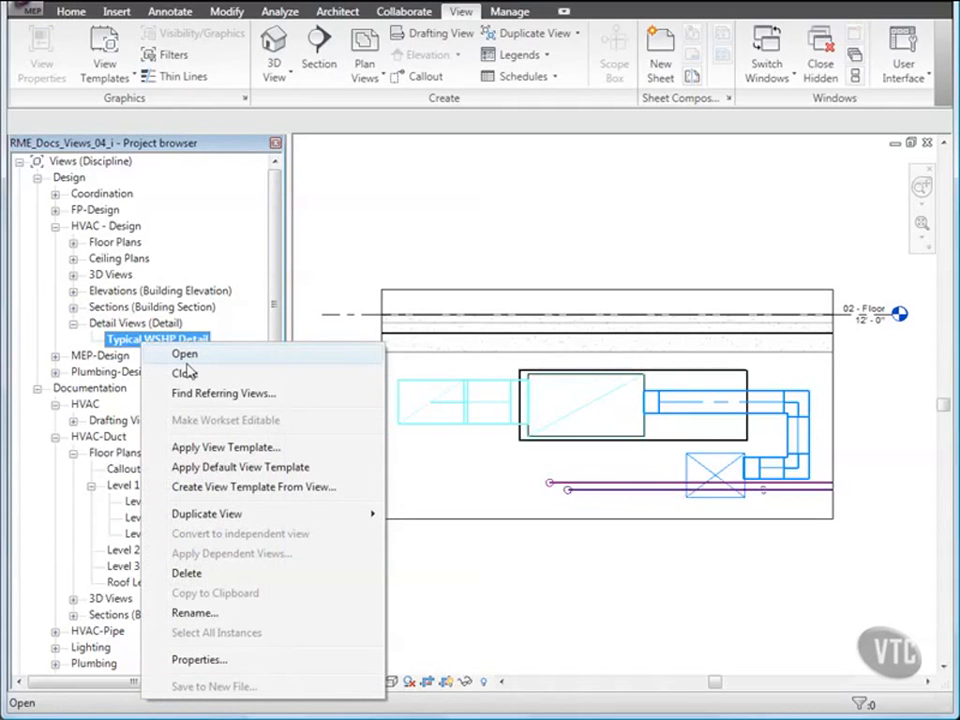
left_click(212, 449)
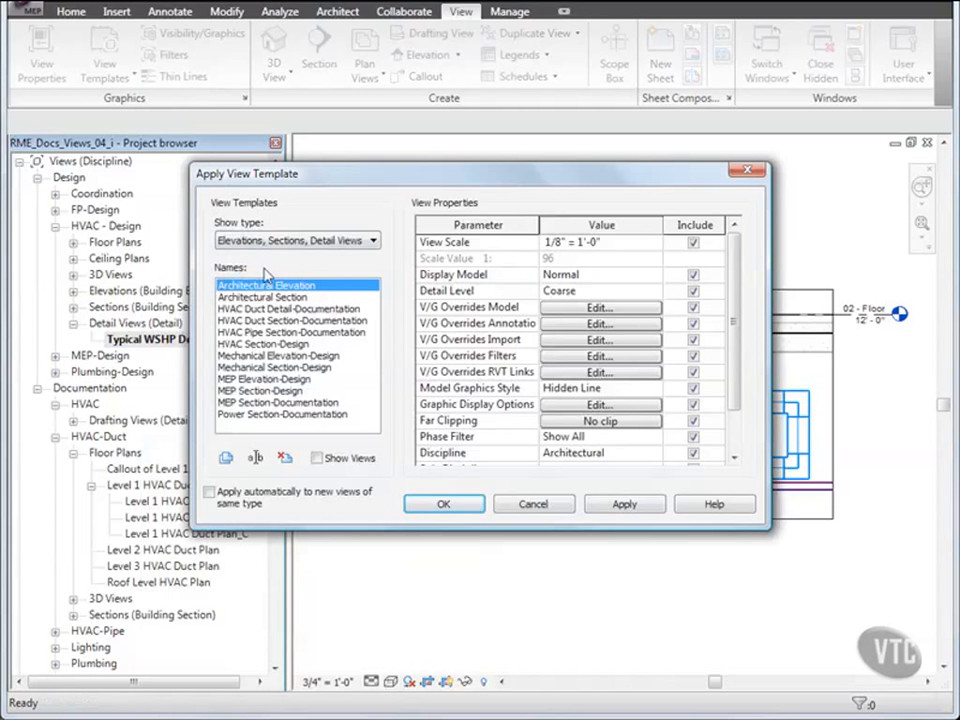
left_click(276, 309)
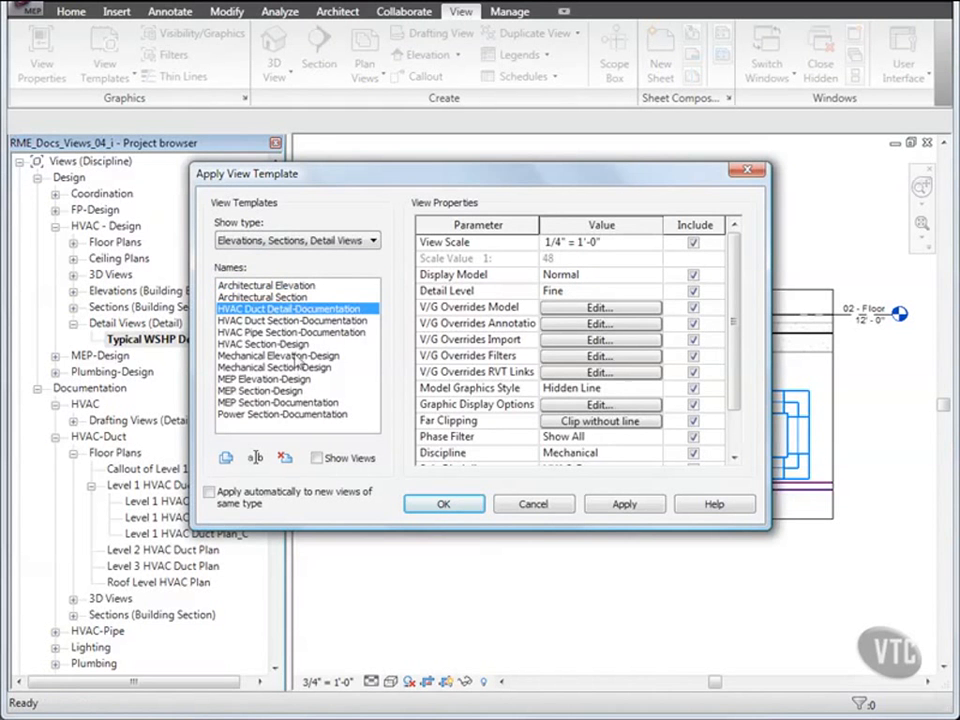
left_click(444, 504)
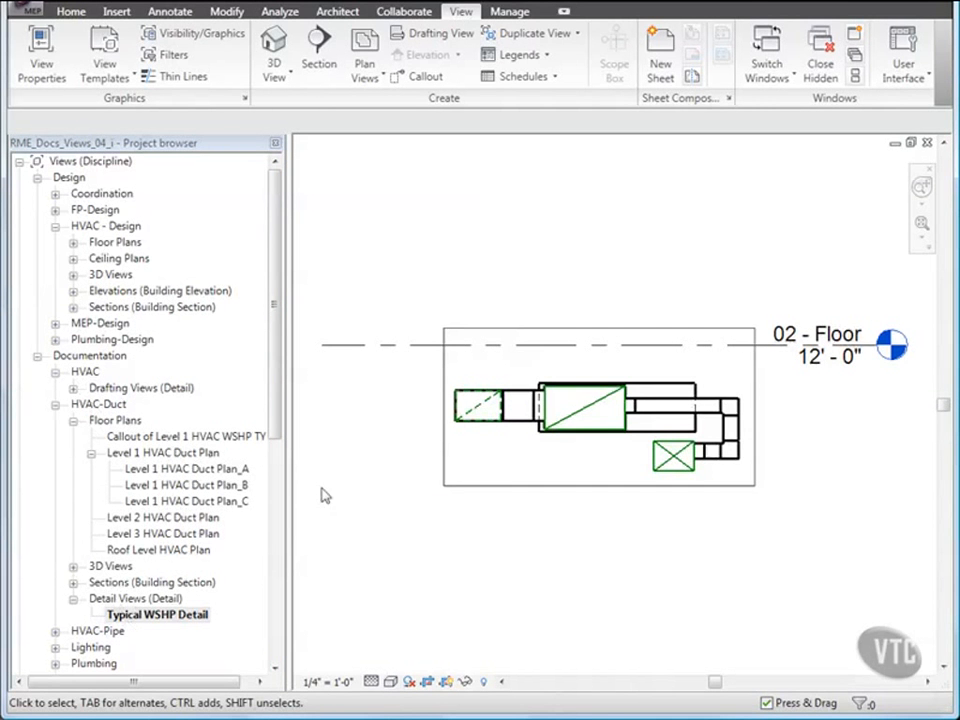
Close the RME_Docs_Views_04_i project.
left_click(22, 14)
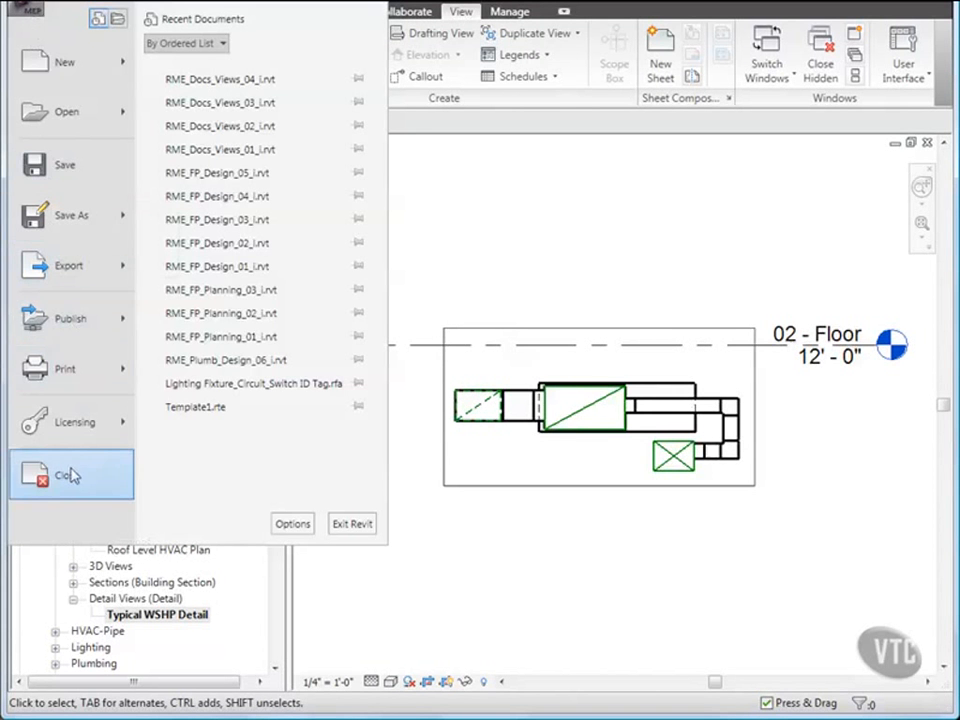